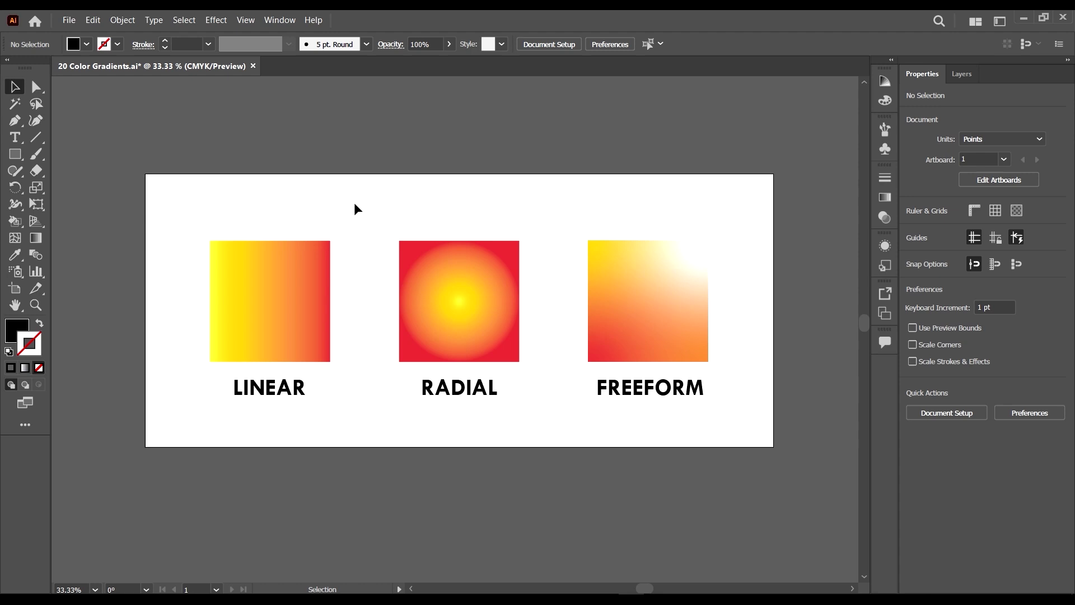
# Select the linear, radial and freeform squares in turn to compare the three gradient types
pyautogui.scroll(1, 432, 207)
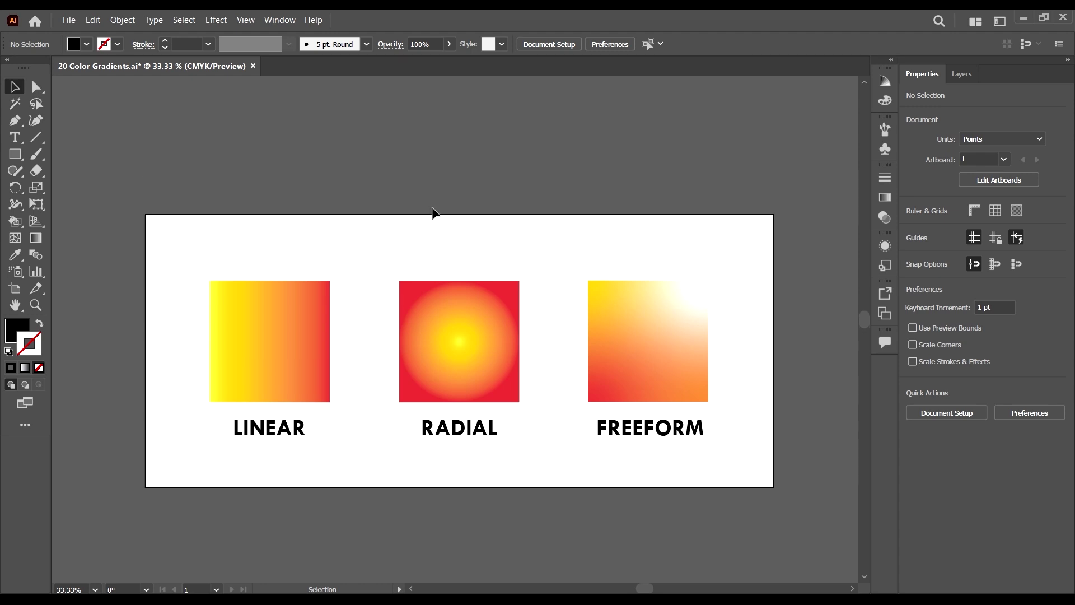
pyautogui.scroll(-2, 431, 207)
pyautogui.scroll(1, 339, 234)
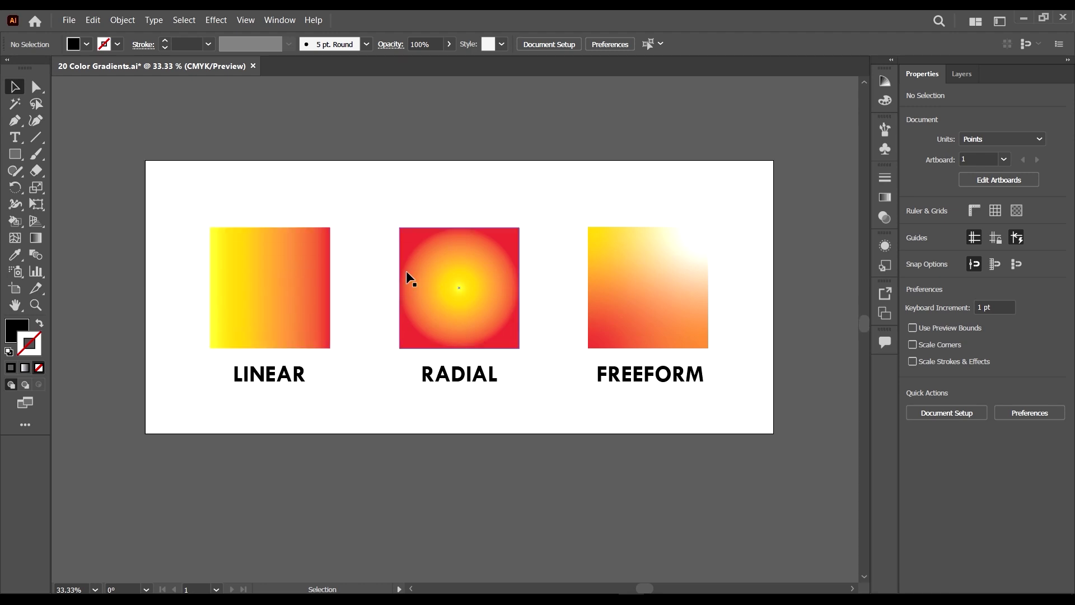
pyautogui.click(260, 276)
pyautogui.click(449, 280)
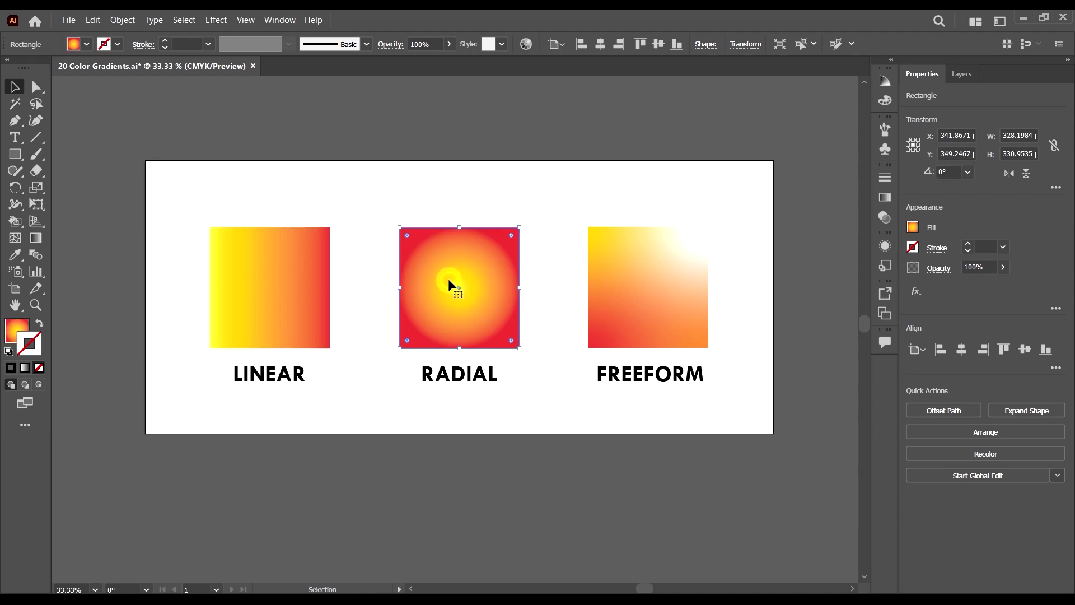
pyautogui.click(648, 291)
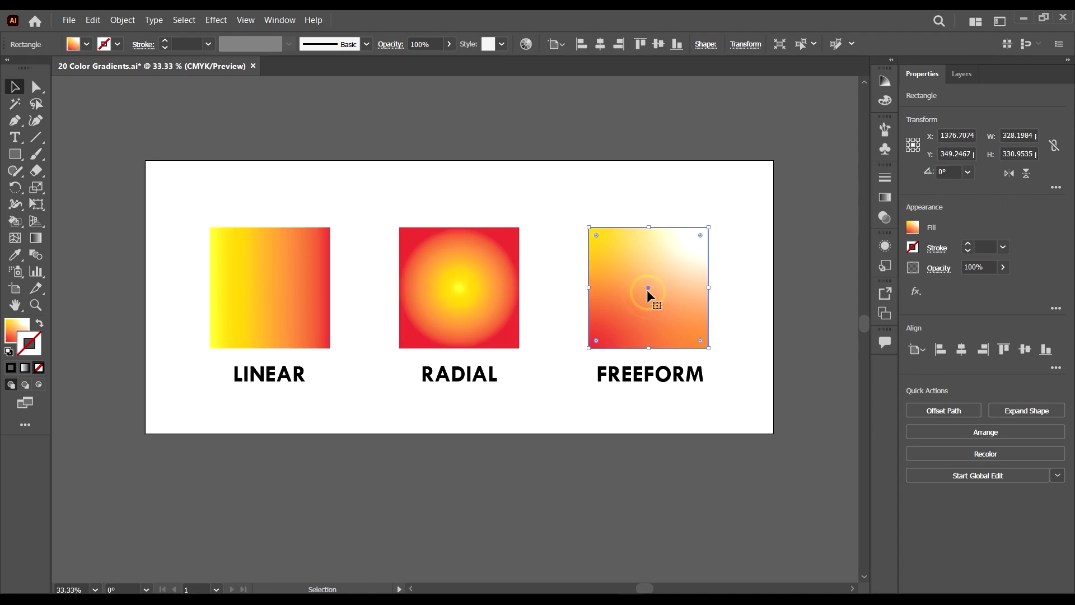
pyautogui.scroll(-1, 398, 243)
pyautogui.scroll(1, 547, 259)
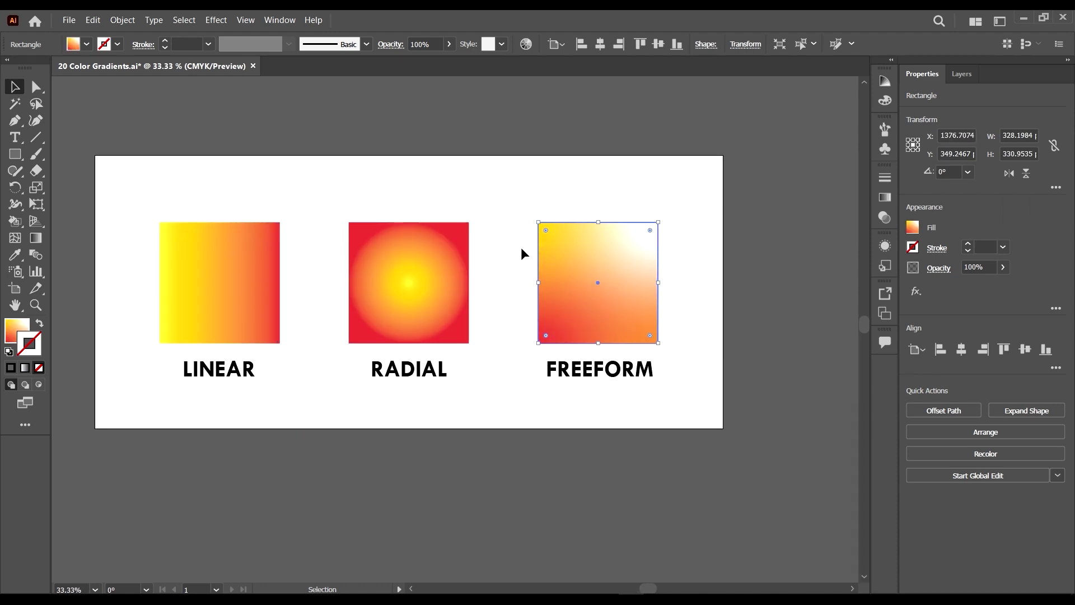
pyautogui.hscroll(-1, 689, 240)
pyautogui.scroll(1, 857, 230)
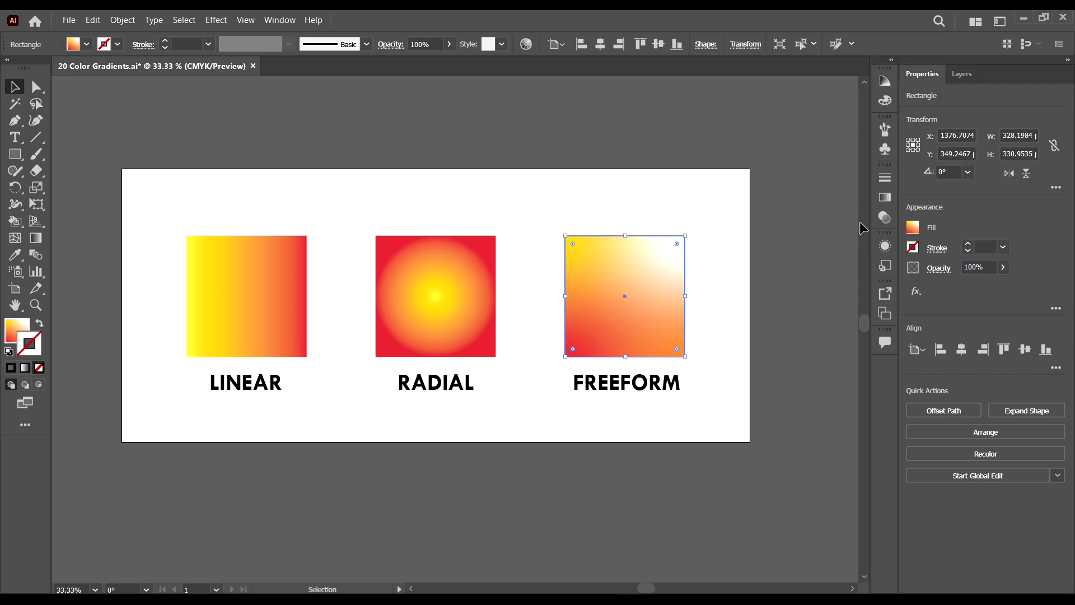
# Open the Gradient settings as a separate floating panel beside the artwork and enlarge its gradient preview
pyautogui.click(891, 195)
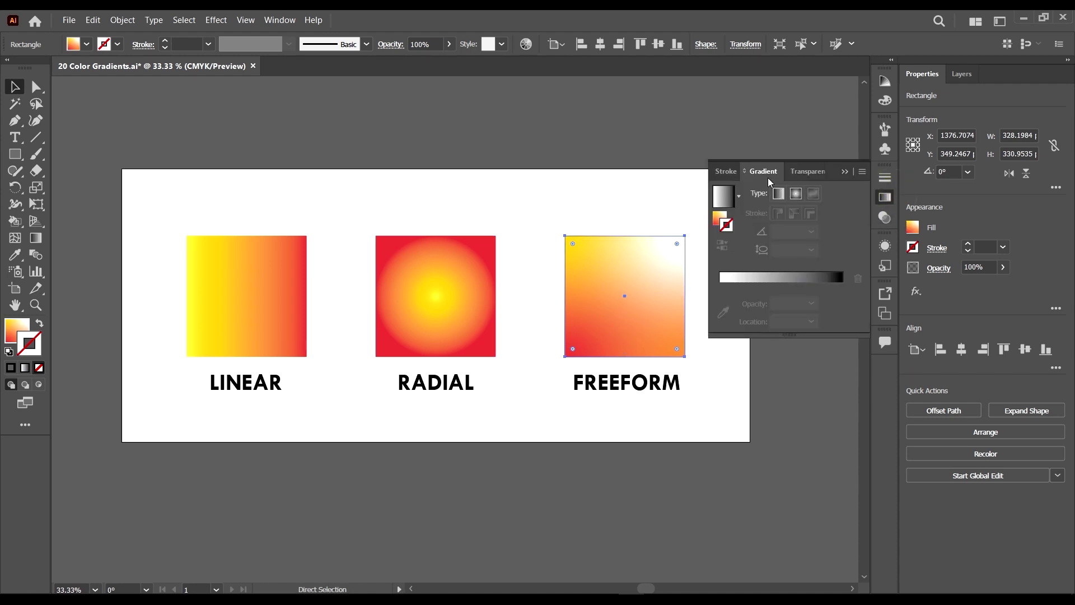
pyautogui.moveTo(764, 171)
pyautogui.mouseDown()
pyautogui.moveTo(677, 175)
pyautogui.moveTo(537, 118)
pyautogui.moveTo(759, 140)
pyautogui.moveTo(748, 116)
pyautogui.mouseUp()
pyautogui.click(847, 171)
pyautogui.hscroll(3, 476, 221)
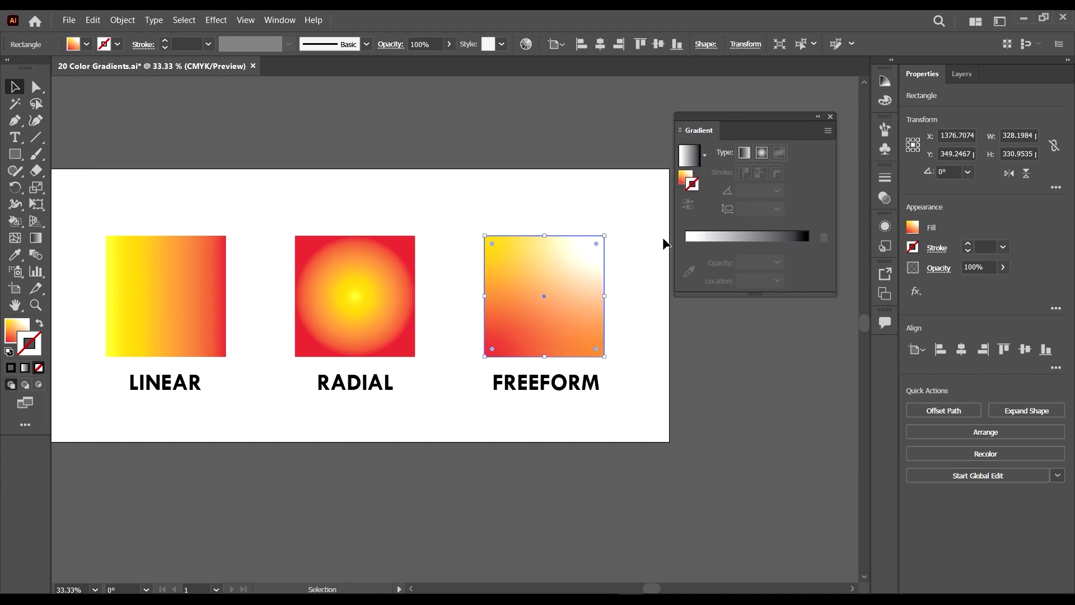
pyautogui.moveTo(767, 293); pyautogui.dragTo(767, 404)
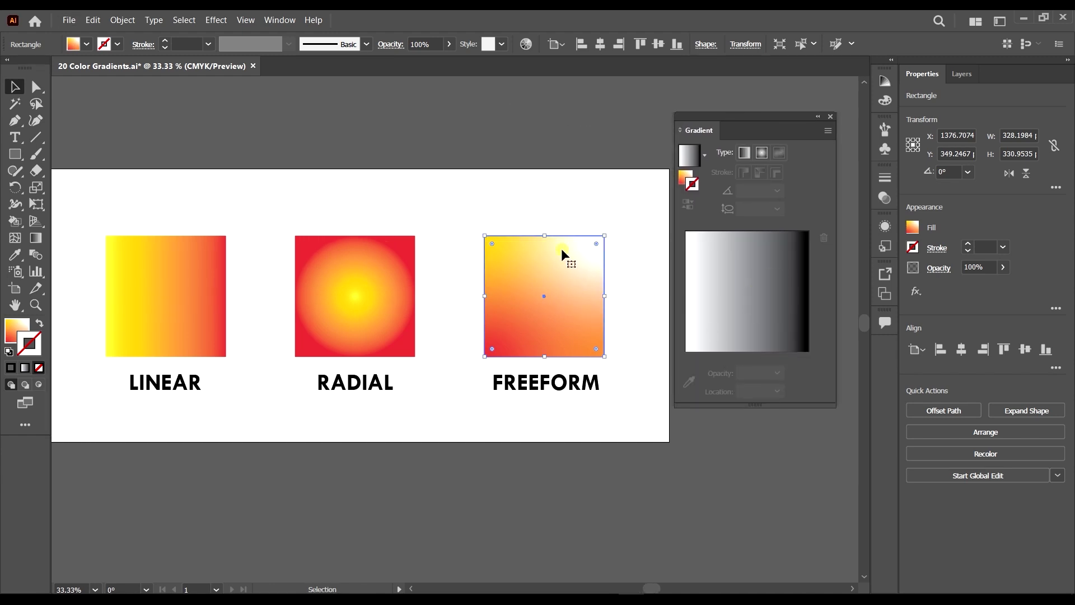
pyautogui.hscroll(-1, 285, 250)
pyautogui.scroll(-1, 377, 257)
pyautogui.scroll(1, 339, 271)
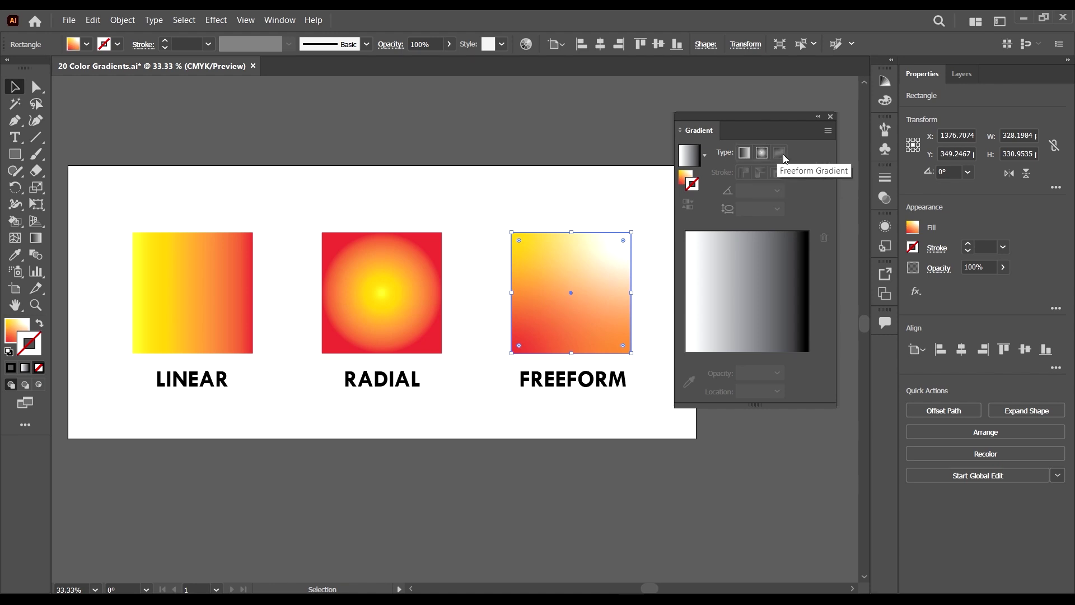
pyautogui.click(818, 172)
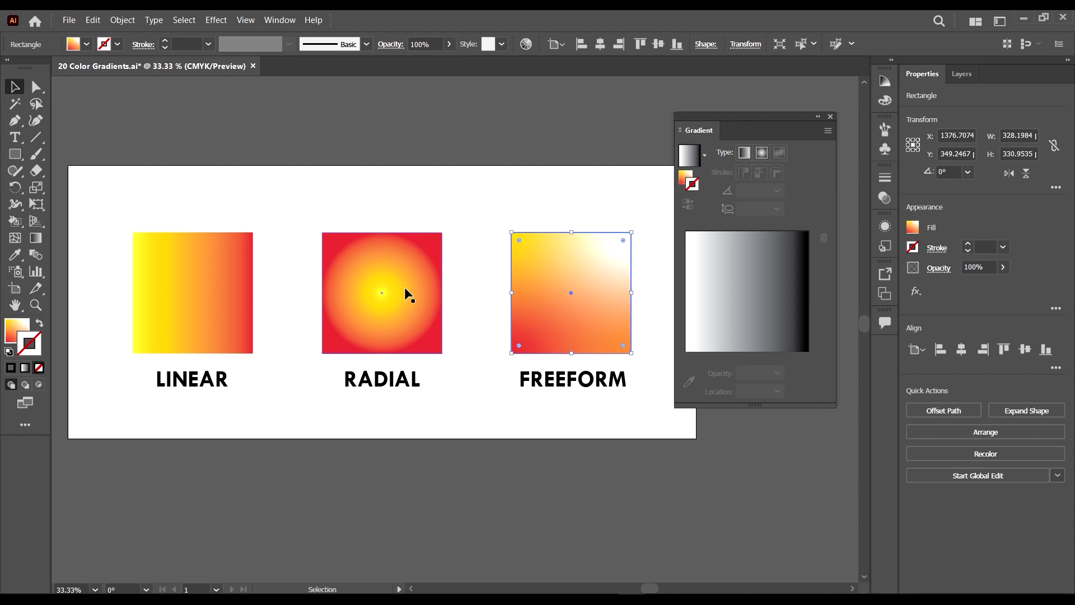
# Select the linear square, load its fill gradient for editing and enlarge the gradient preview
pyautogui.click(185, 298)
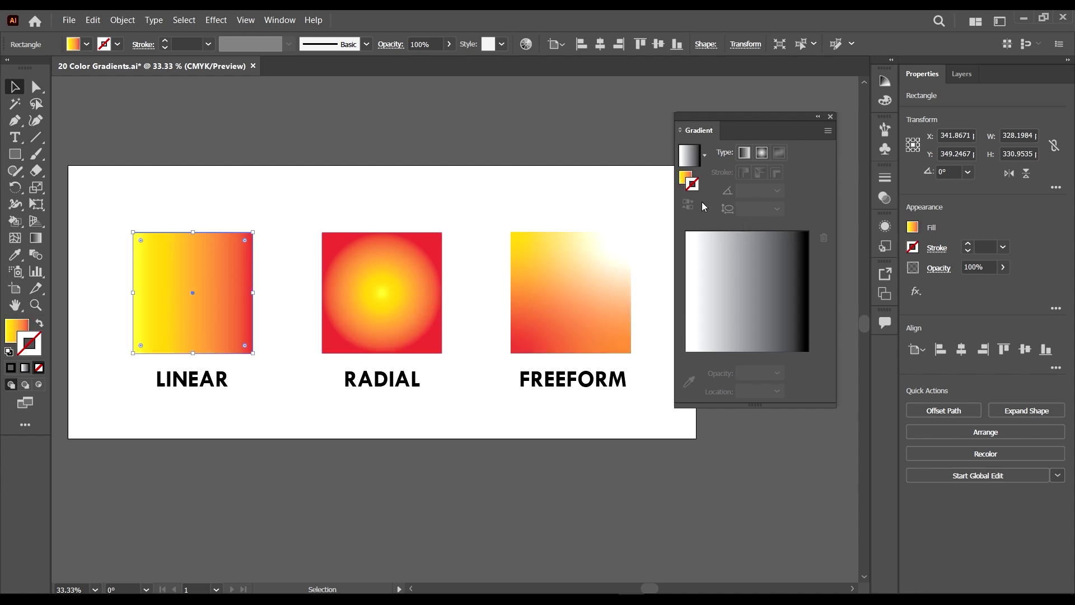
pyautogui.click(685, 177)
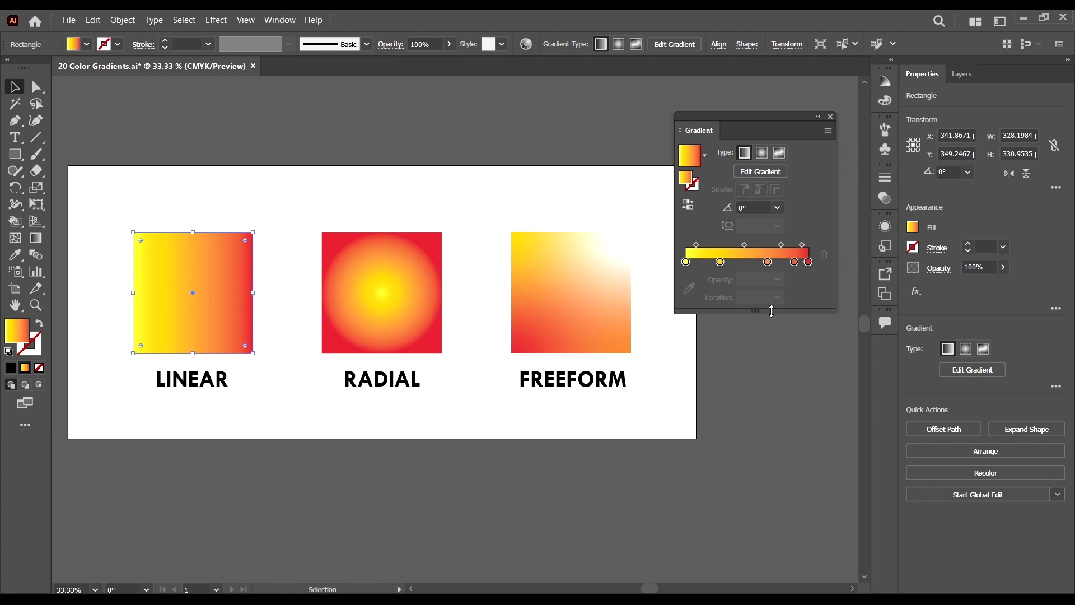
pyautogui.moveTo(771, 311); pyautogui.dragTo(771, 365)
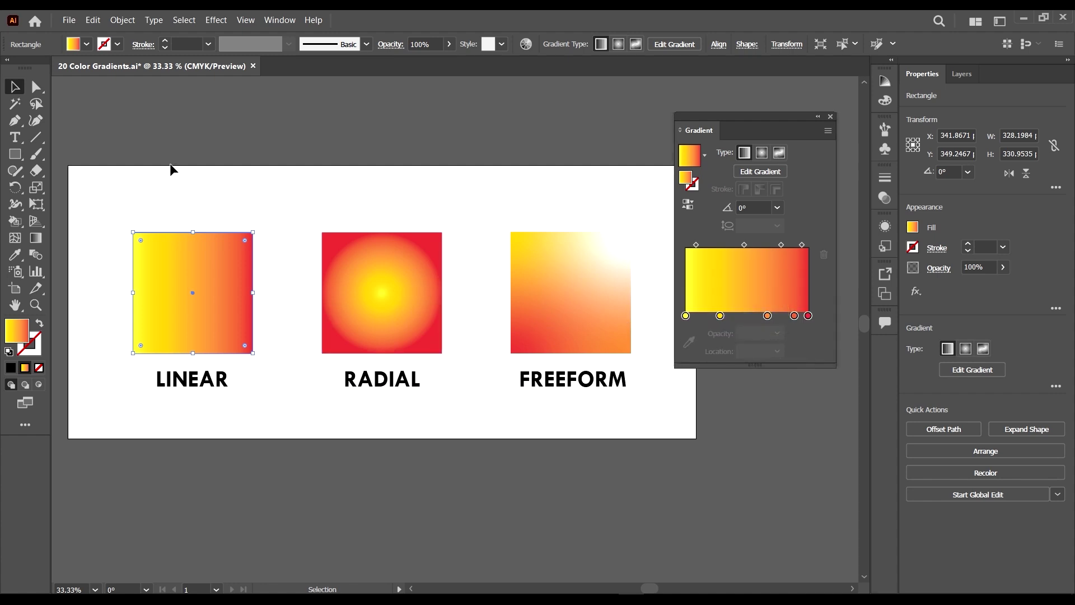
pyautogui.hscroll(-2, 205, 296)
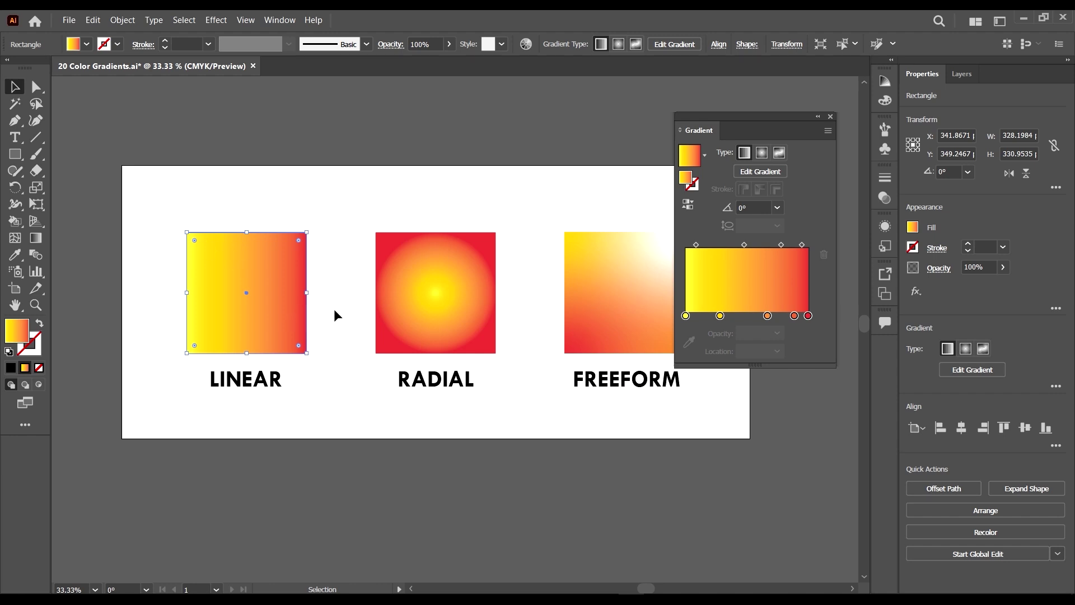
# Examine the color settings of the linear gradient's red end stop and yellow start stop
pyautogui.doubleClick(809, 316)
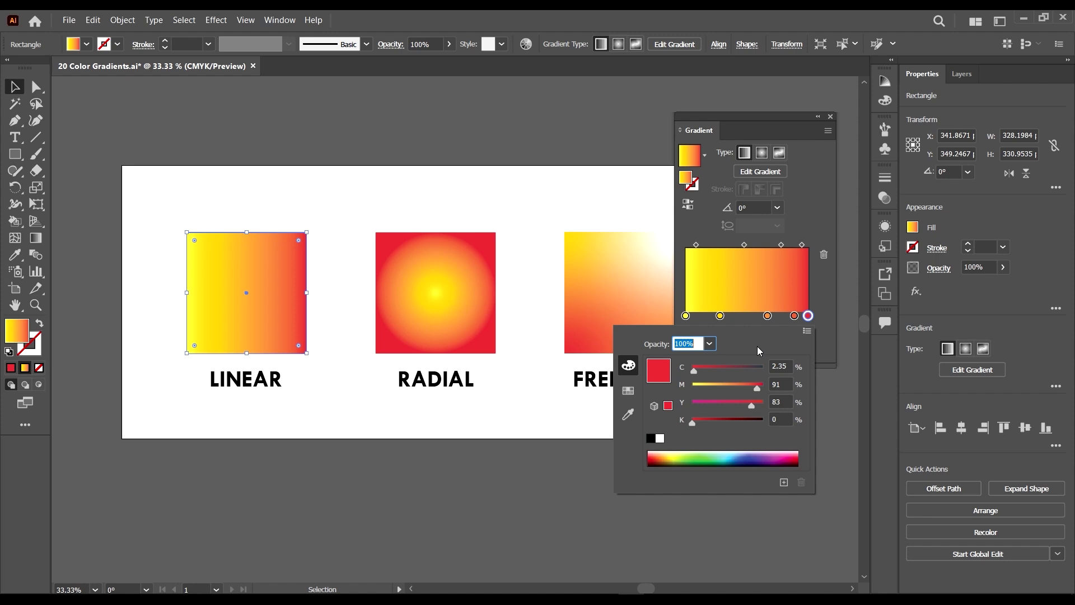
pyautogui.click(827, 285)
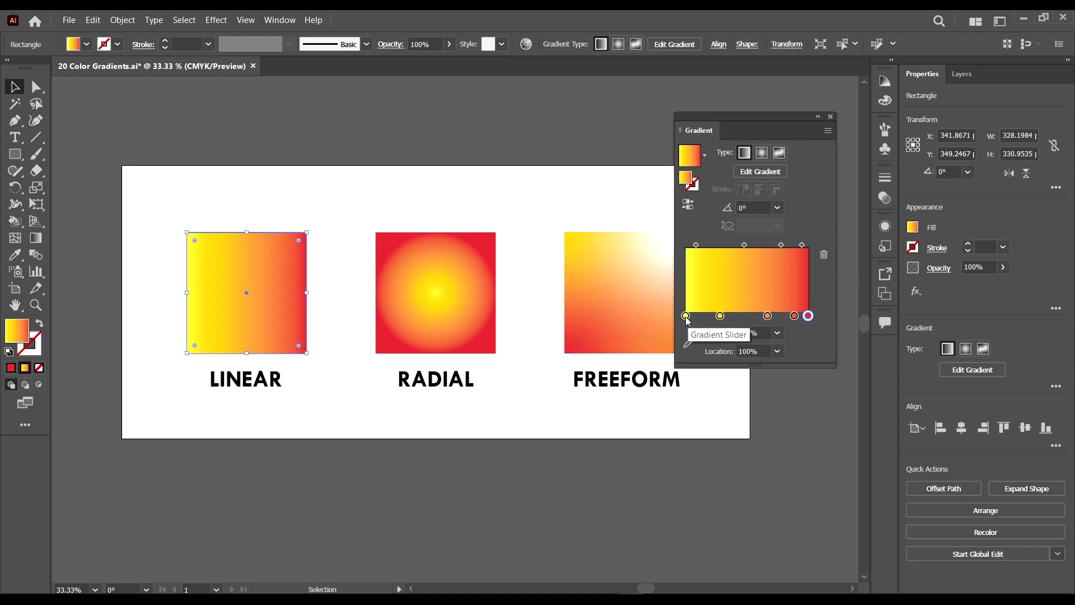
pyautogui.click(685, 316)
pyautogui.doubleClick(686, 317)
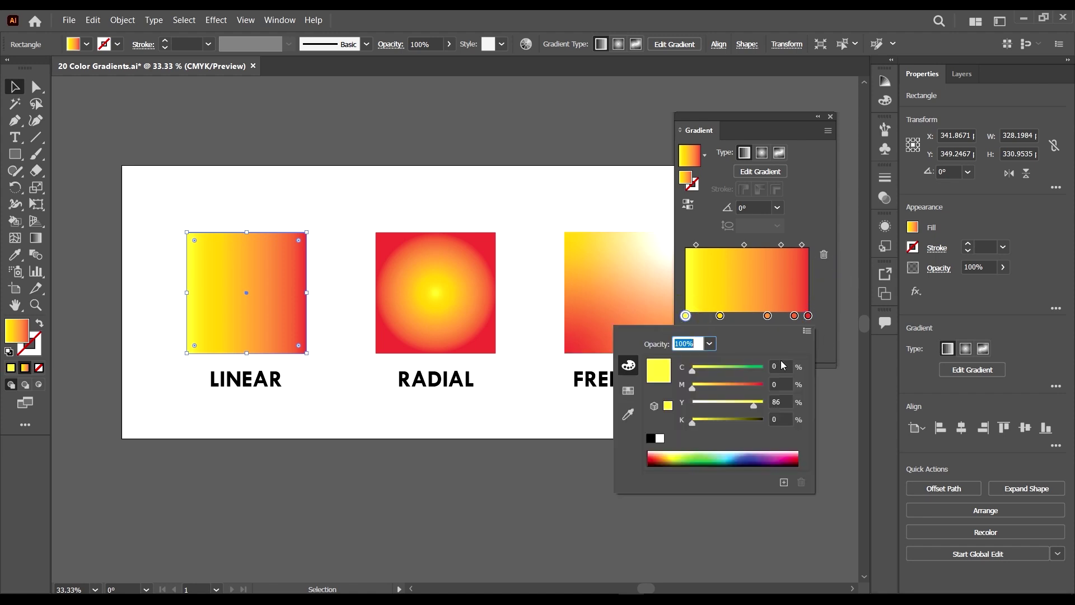
pyautogui.click(827, 276)
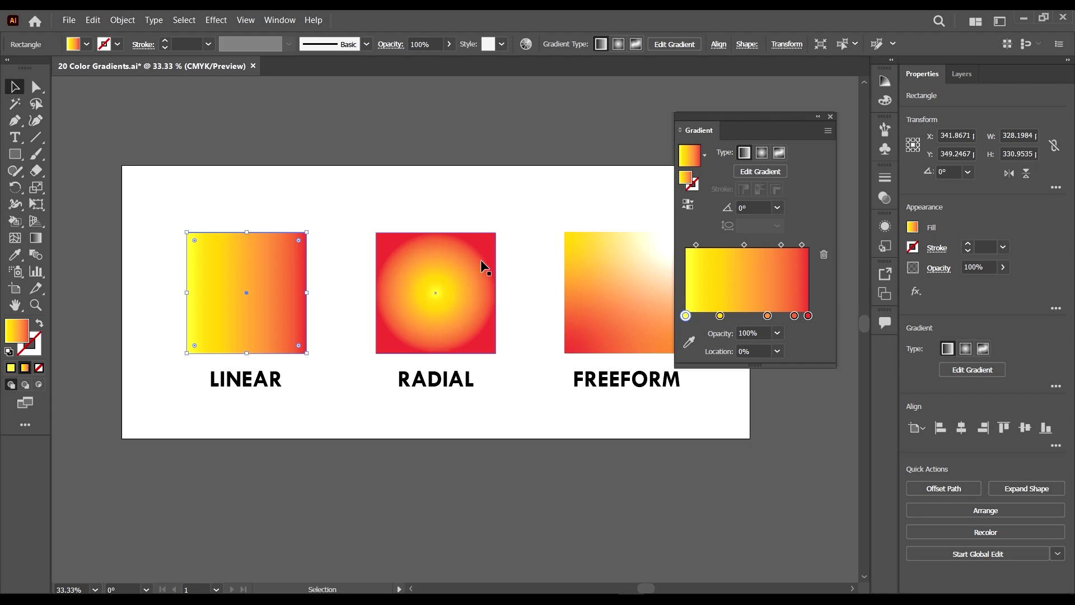
# Select the radial square and the freeform square to examine the gradient settings of each
pyautogui.click(473, 282)
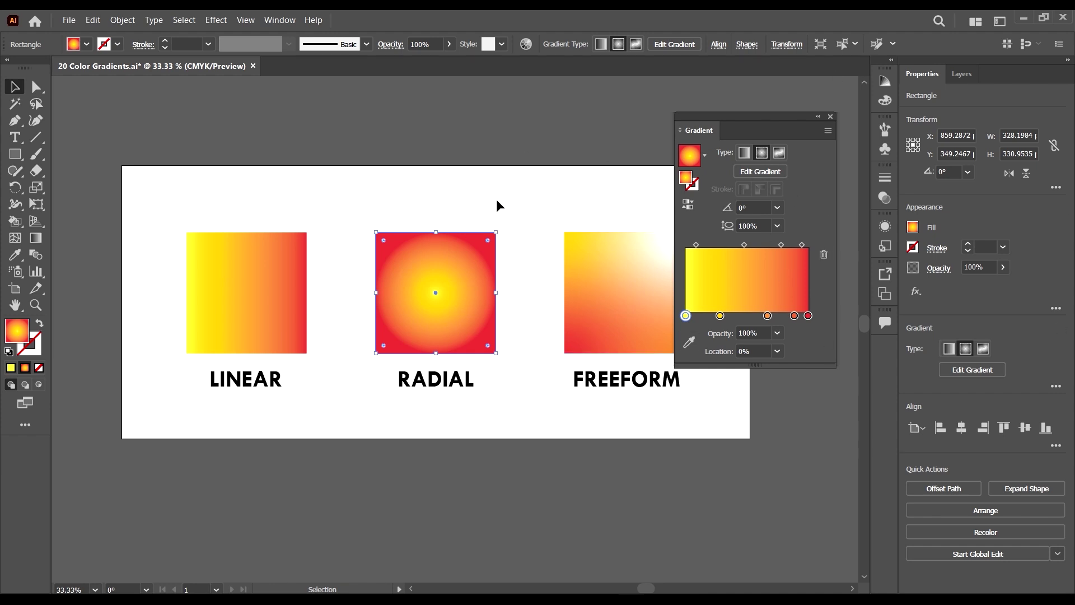
pyautogui.hscroll(3, 513, 289)
pyautogui.click(555, 290)
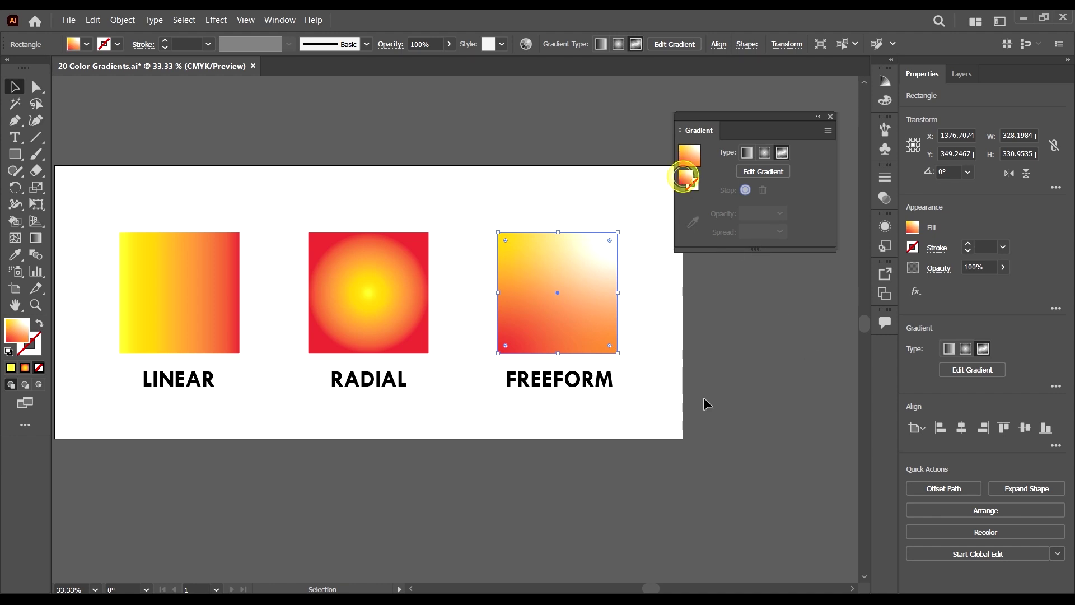
pyautogui.hscroll(-3, 425, 224)
pyautogui.scroll(3, 589, 327)
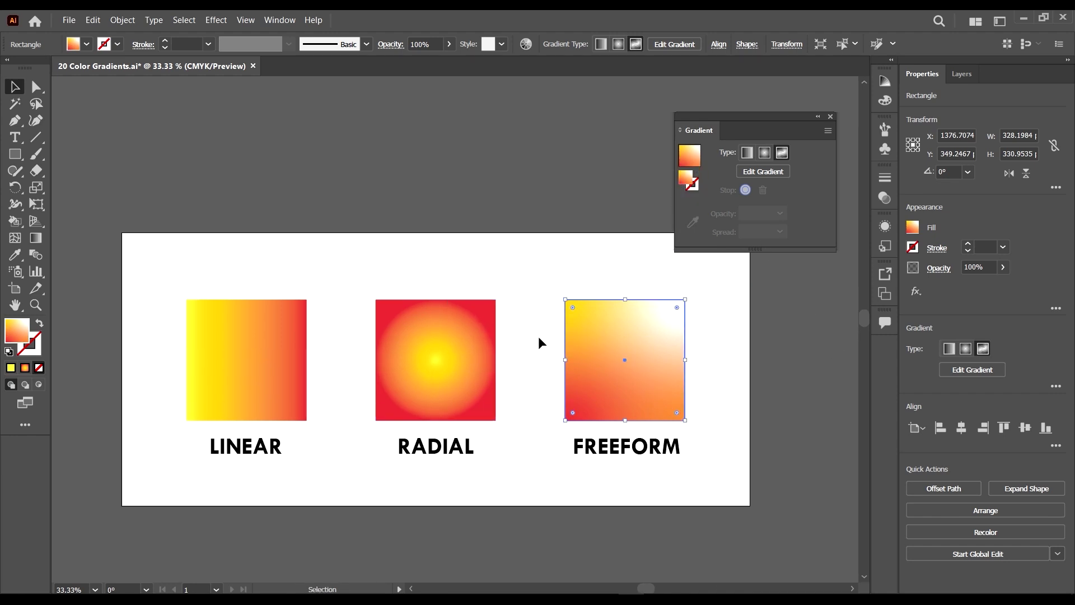
pyautogui.scroll(-3, 540, 341)
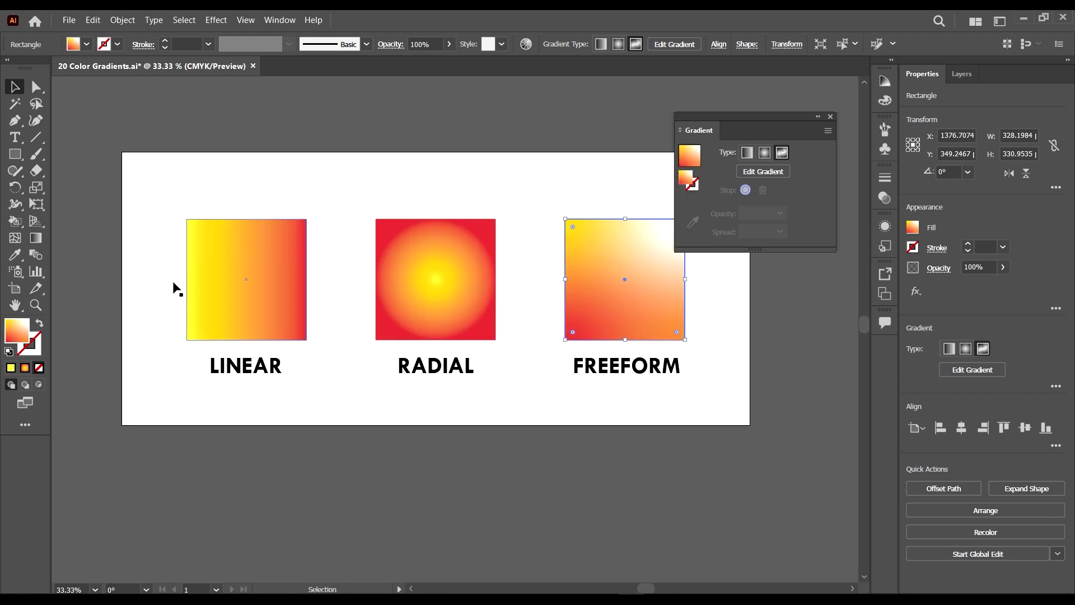
# Show the on-canvas gradient annotator on the linear square with the Gradient tool
pyautogui.click(36, 239)
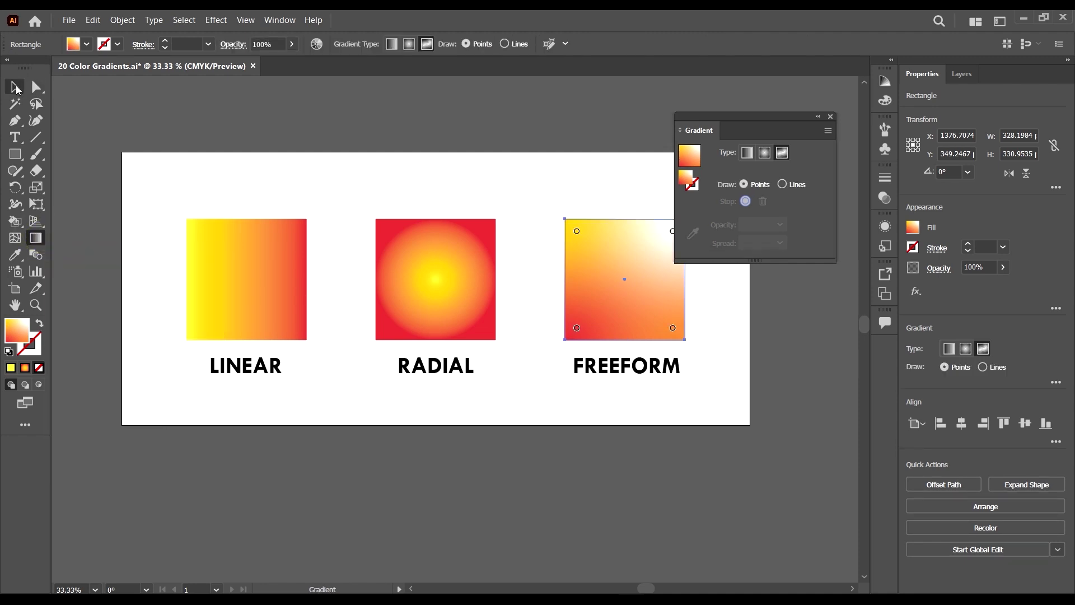
pyautogui.click(16, 88)
pyautogui.click(231, 258)
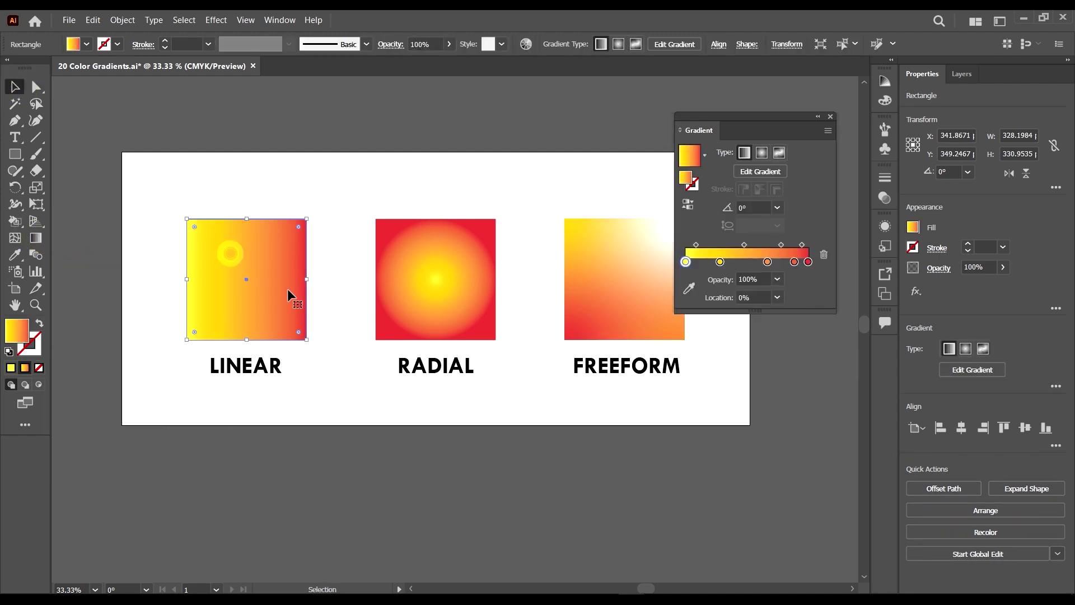
pyautogui.click(36, 238)
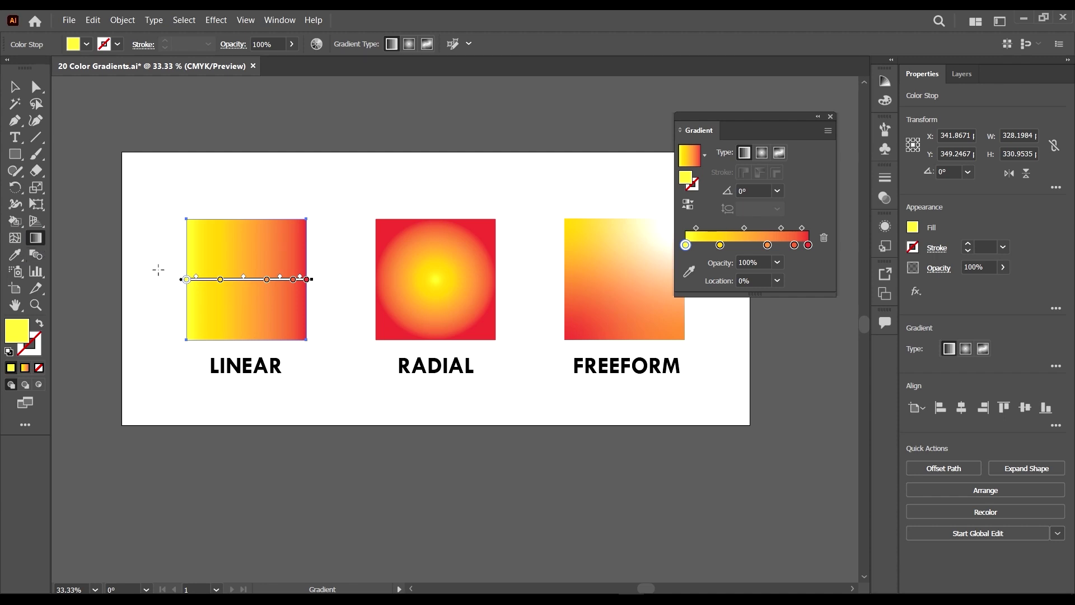
pyautogui.scroll(3, 183, 278)
pyautogui.scroll(-2, 211, 295)
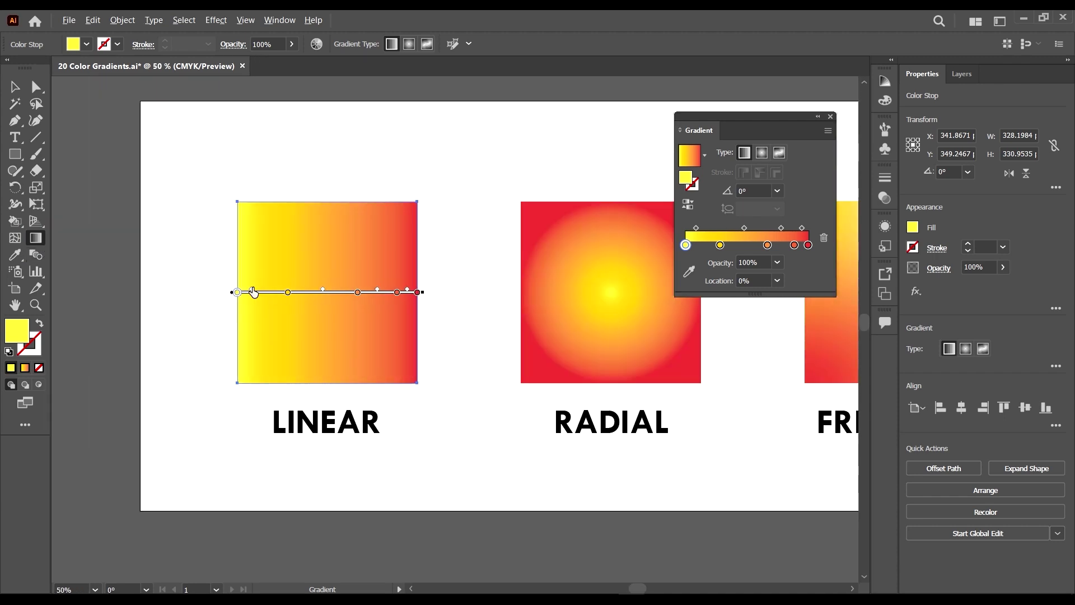
# Shift the first midpoint and the orange stop toward the red end, and place the red-orange stop at location 88.1272%
pyautogui.moveTo(252, 290)
pyautogui.mouseDown()
pyautogui.moveTo(310, 298)
pyautogui.moveTo(281, 303)
pyautogui.moveTo(302, 305)
pyautogui.moveTo(286, 312)
pyautogui.mouseUp()
pyautogui.moveTo(359, 297)
pyautogui.mouseDown()
pyautogui.moveTo(362, 304)
pyautogui.moveTo(298, 304)
pyautogui.moveTo(353, 308)
pyautogui.moveTo(364, 296)
pyautogui.mouseUp()
pyautogui.moveTo(397, 294)
pyautogui.mouseDown()
pyautogui.moveTo(409, 300)
pyautogui.moveTo(396, 295)
pyautogui.mouseUp()
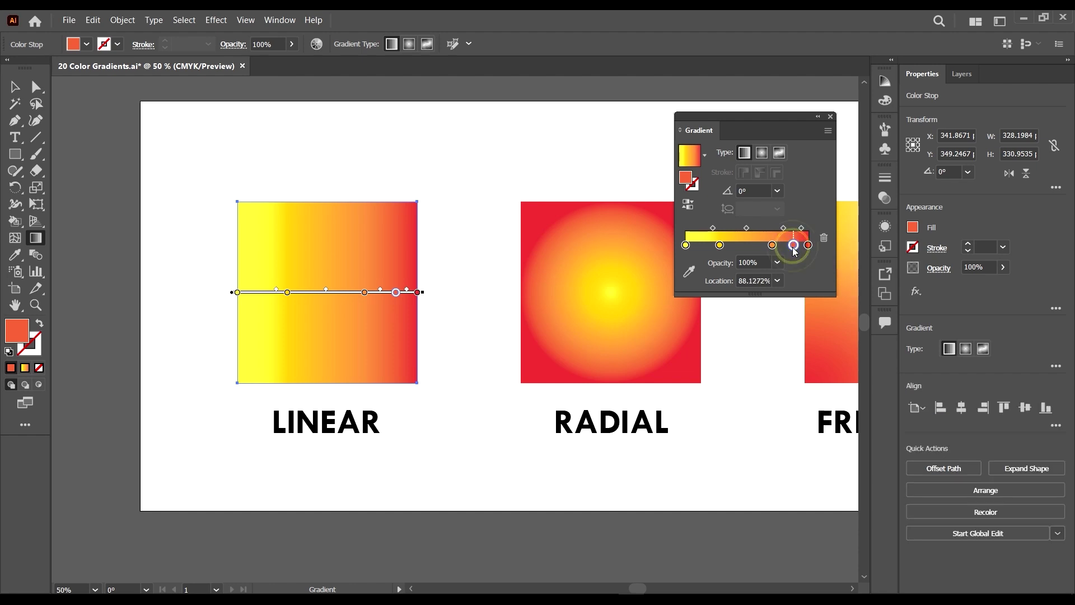
# Enlarge the gradient preview and move the orange stop to location 53.7181%
pyautogui.moveTo(780, 295); pyautogui.dragTo(781, 374)
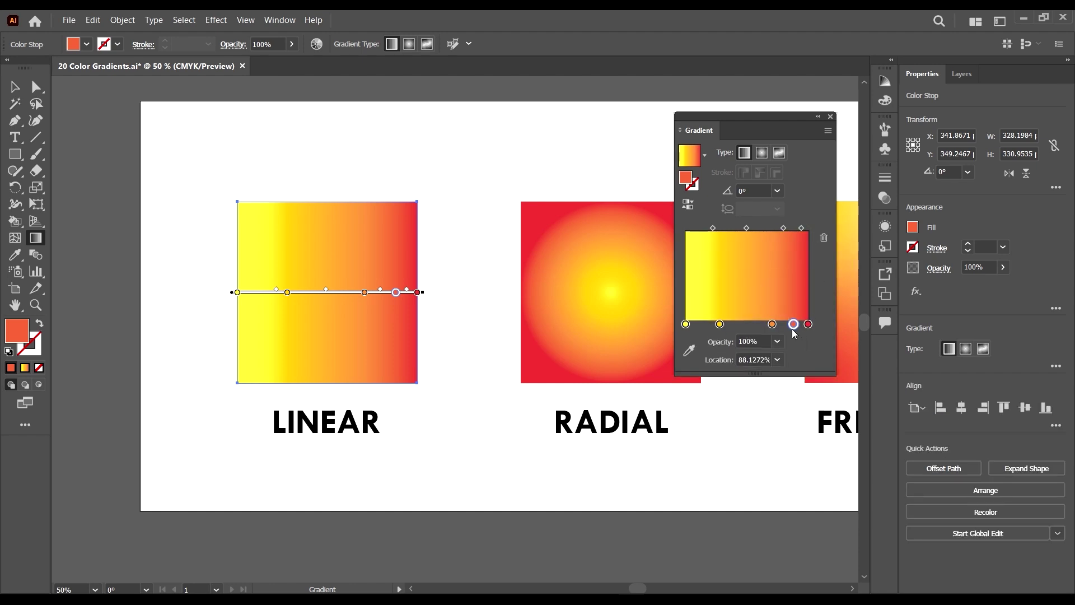
pyautogui.moveTo(768, 328); pyautogui.dragTo(751, 325)
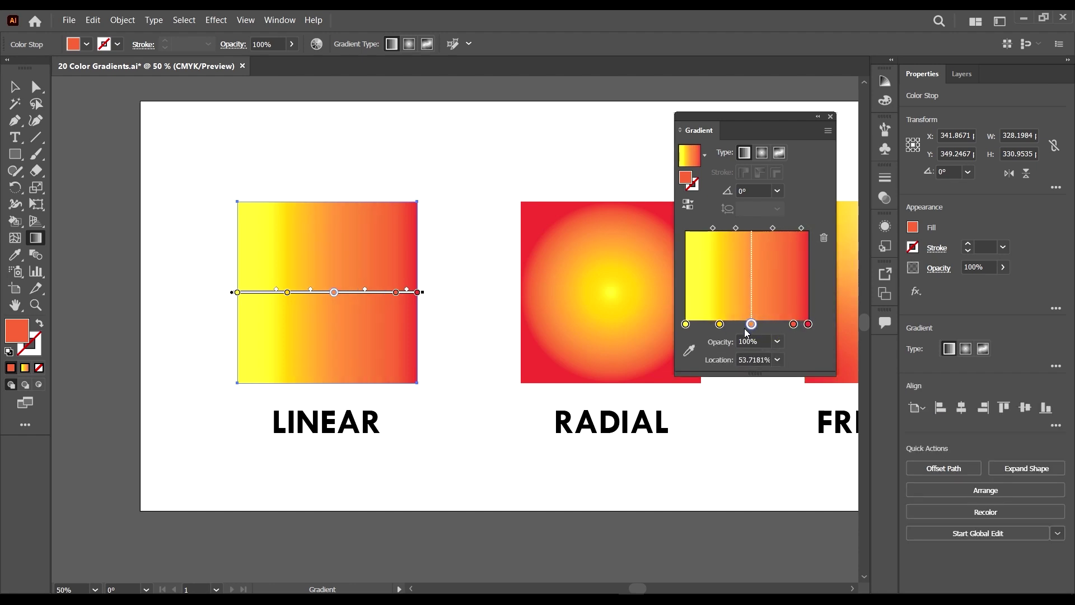
pyautogui.click(720, 324)
# Recolor the orange middle stop to purple with C 77, M 88.24, Y 0 and K 16%
pyautogui.doubleClick(751, 324)
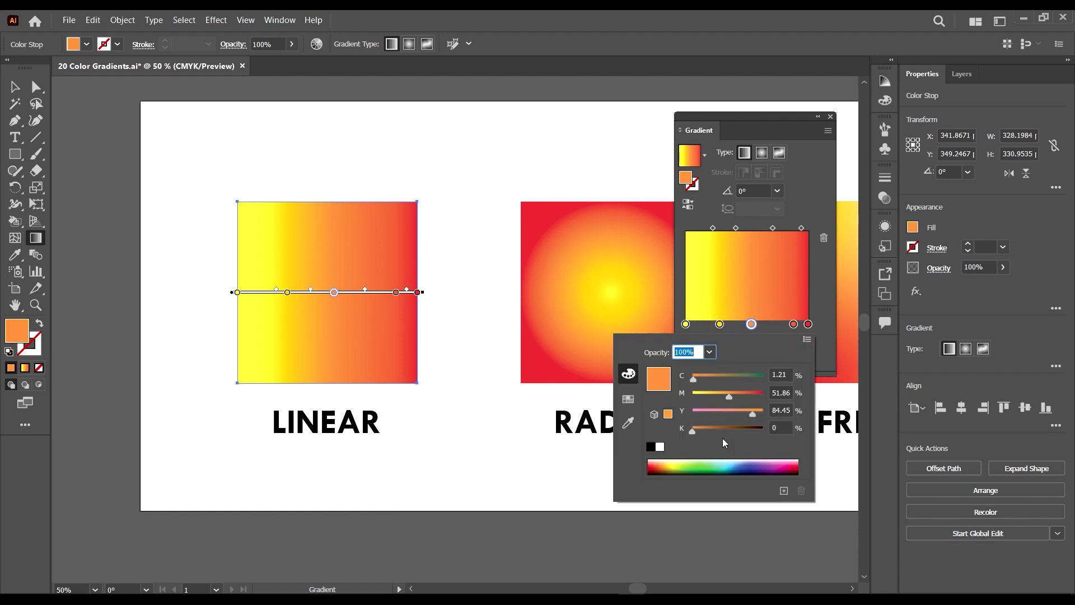
pyautogui.click(748, 466)
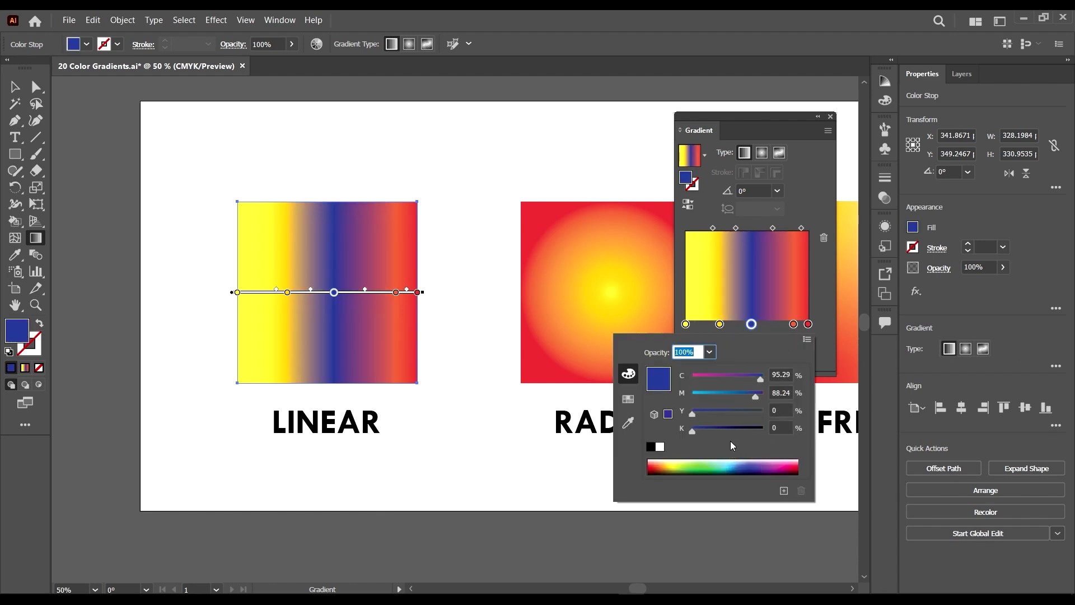
pyautogui.moveTo(697, 432); pyautogui.dragTo(708, 435)
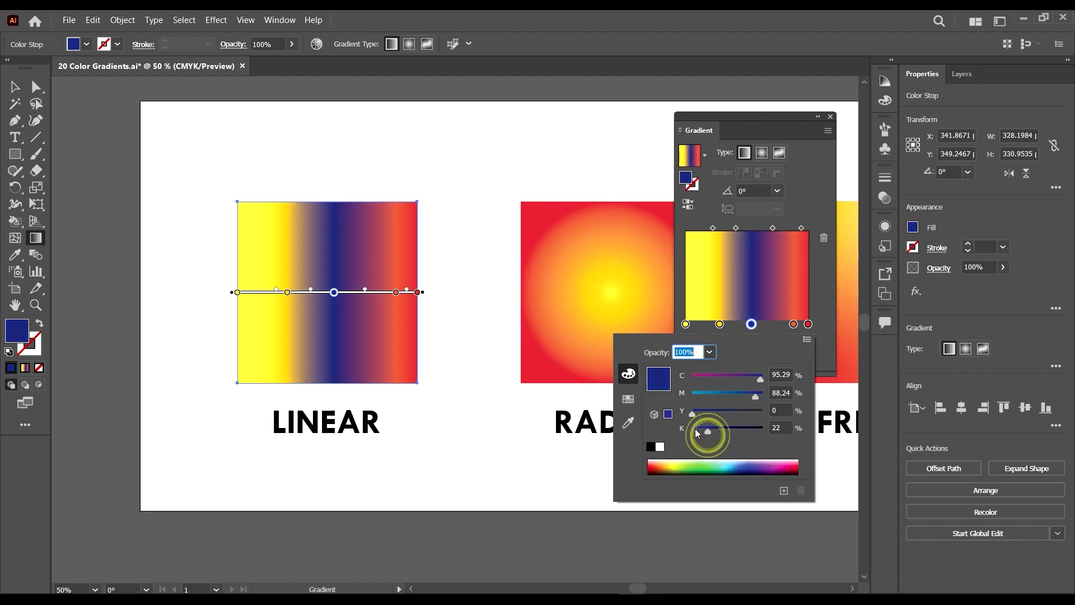
pyautogui.click(702, 429)
pyautogui.moveTo(758, 380)
pyautogui.mouseDown()
pyautogui.moveTo(731, 375)
pyautogui.moveTo(748, 375)
pyautogui.mouseUp()
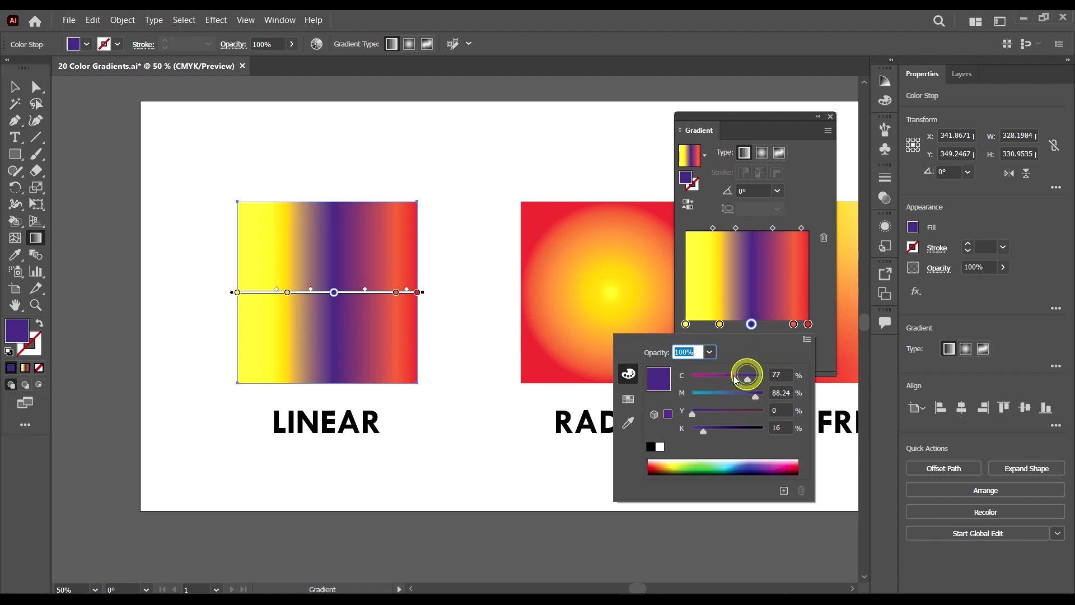
# Try several swatch colors on the linear gradient's middle purple stop, ending with dark blue
pyautogui.click(628, 399)
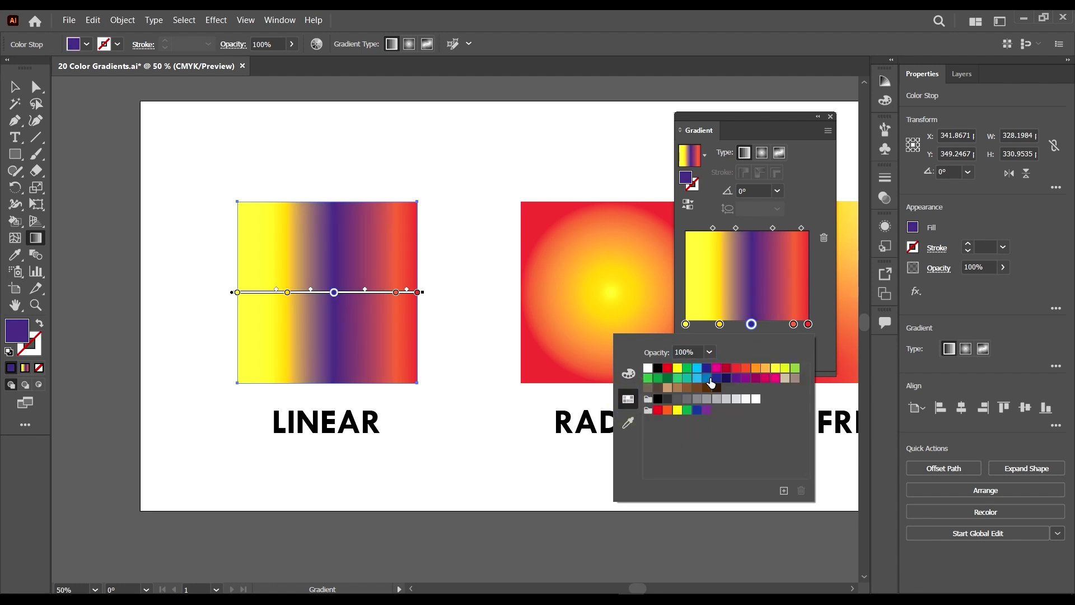
pyautogui.click(716, 368)
pyautogui.click(734, 368)
pyautogui.click(756, 368)
pyautogui.click(695, 369)
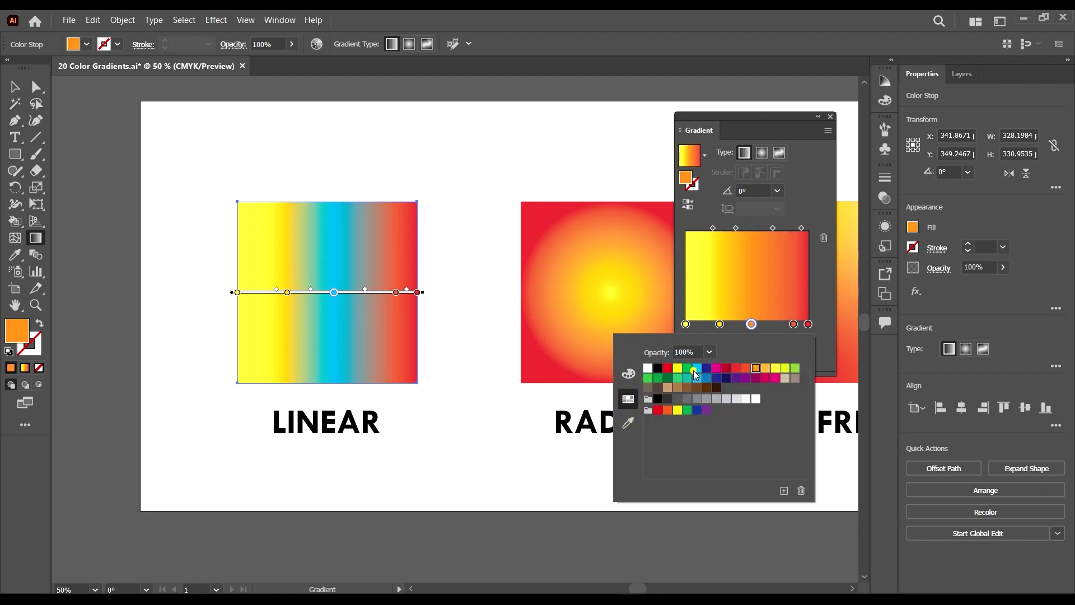
pyautogui.click(707, 368)
# Recolor the middle stop with a yellow-orange sampled from the radial square using the color picker
pyautogui.click(628, 423)
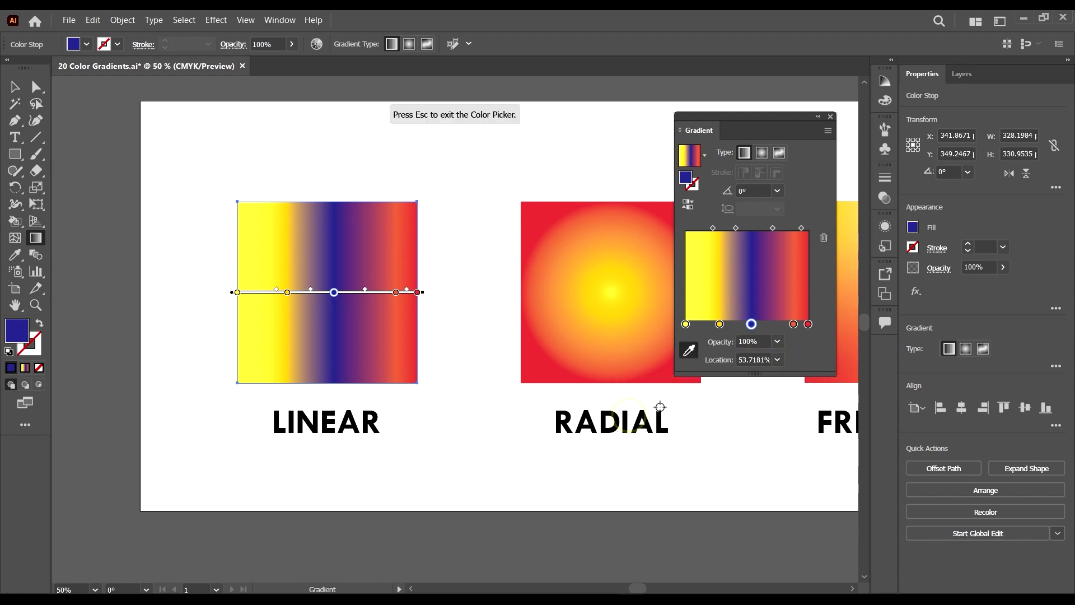
pyautogui.press('Escape')
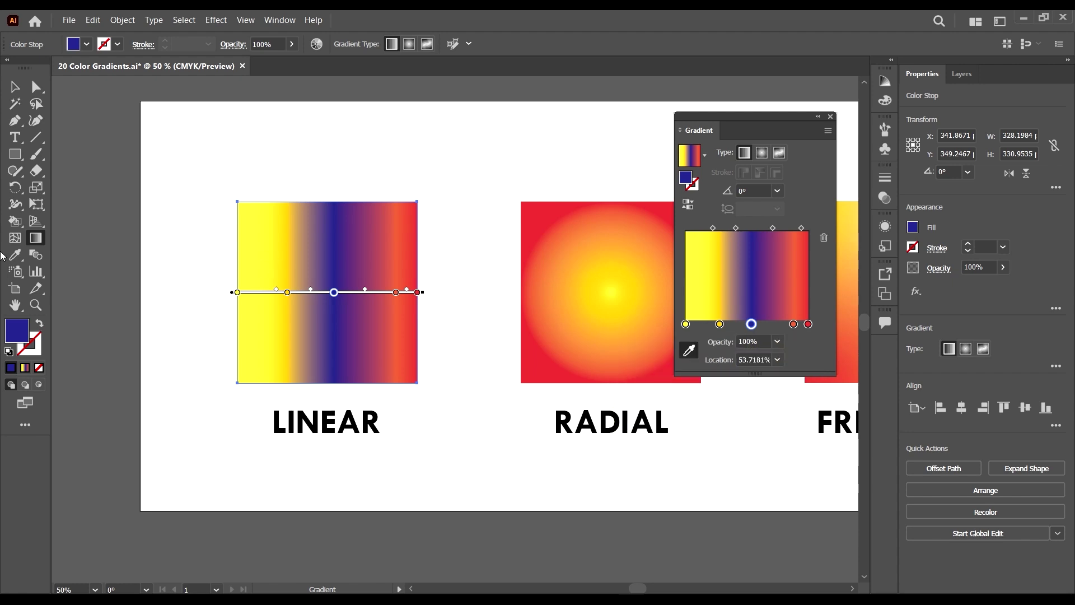
pyautogui.click(623, 254)
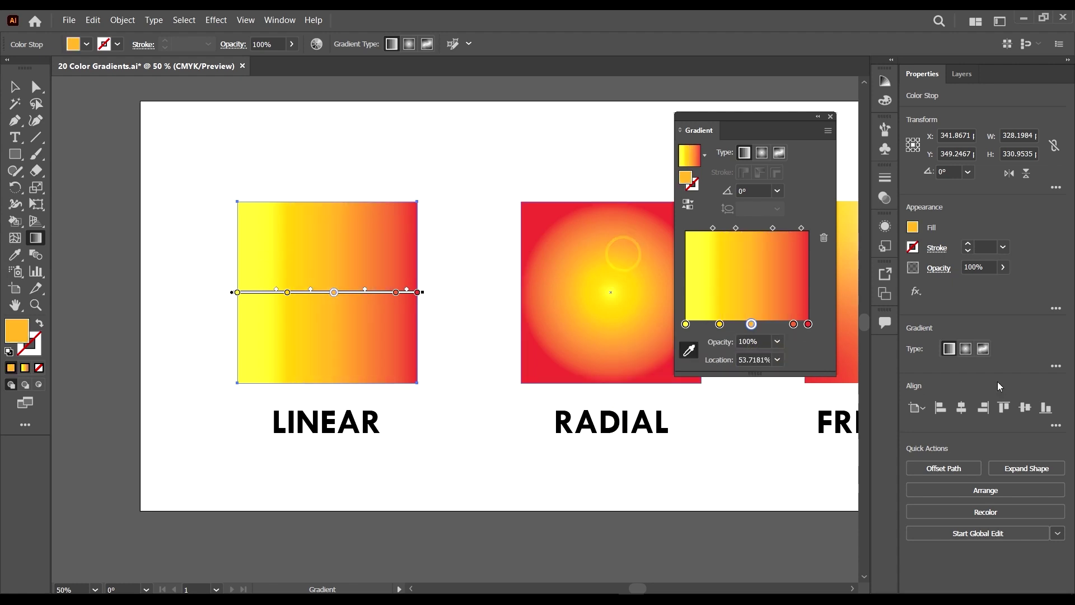
# Recolor the middle stop with the purple swatch C=75 M=100 Y=0 K=0
pyautogui.doubleClick(752, 325)
pyautogui.click(627, 370)
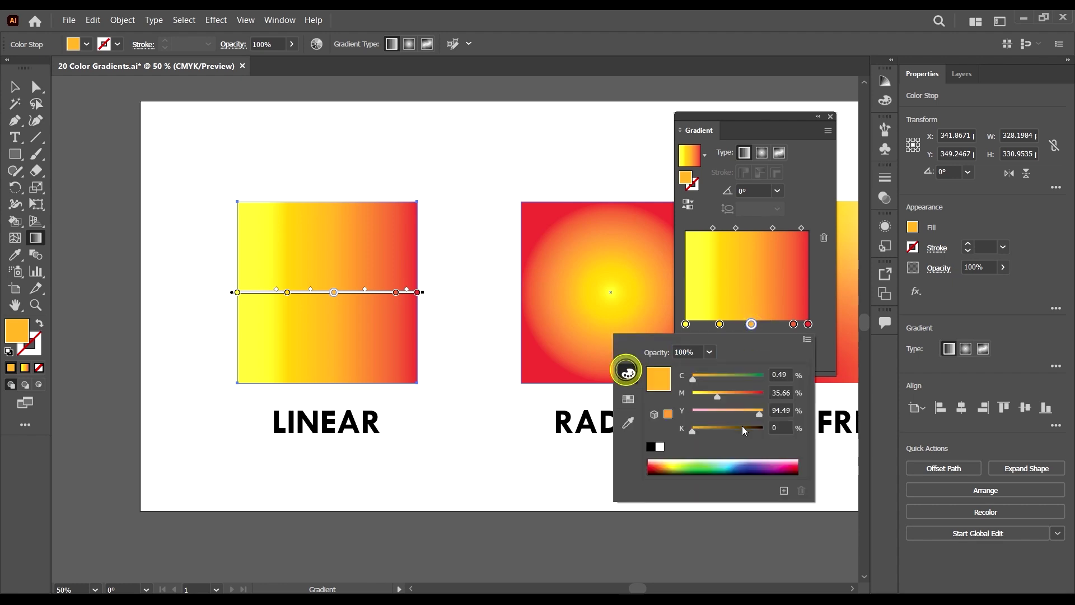
pyautogui.click(628, 399)
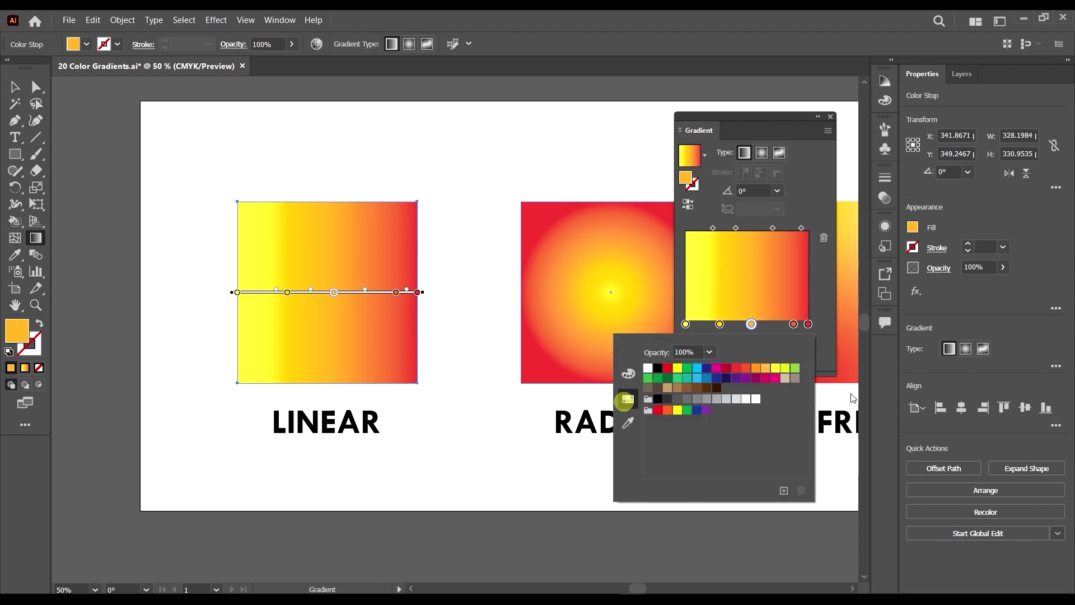
pyautogui.click(727, 379)
pyautogui.click(739, 379)
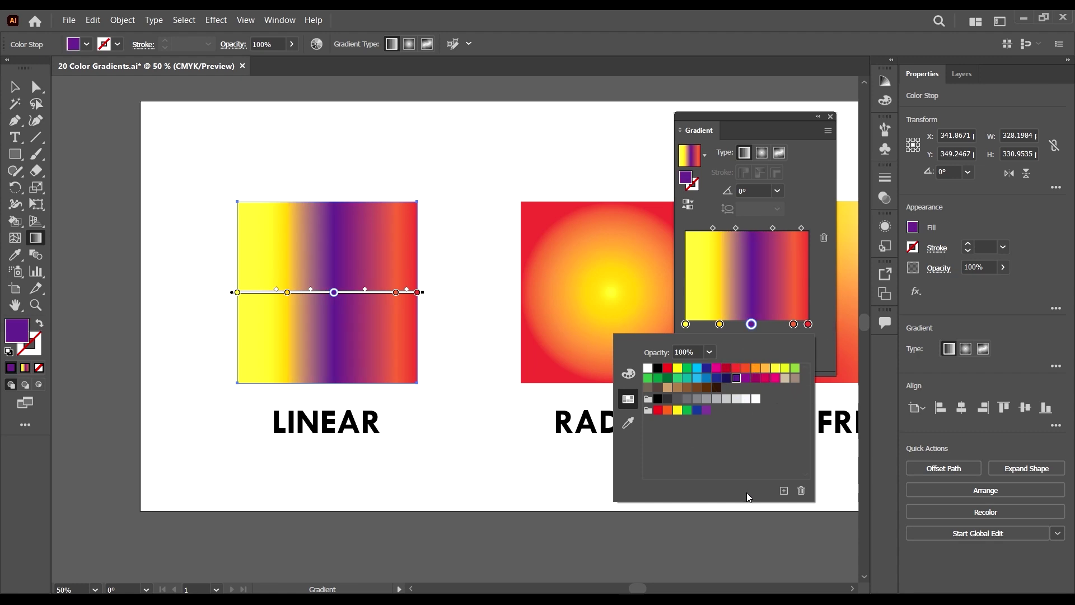
# View the New Swatch settings for the purple, and reduce the magenta value of the middle stop
pyautogui.click(783, 490)
pyautogui.moveTo(408, 132); pyautogui.dragTo(441, 172)
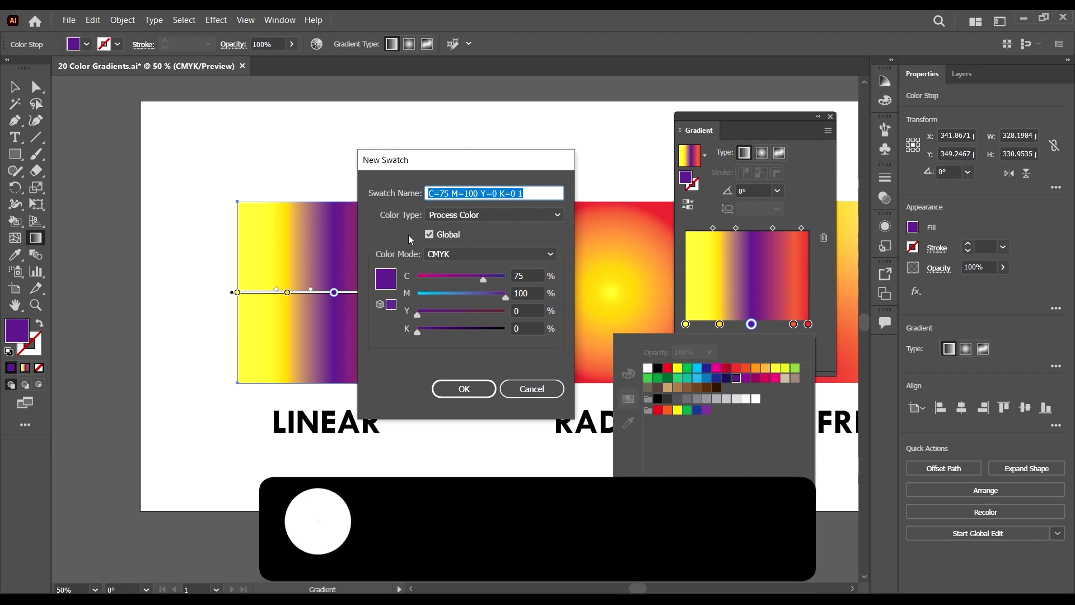
pyautogui.press('Return')
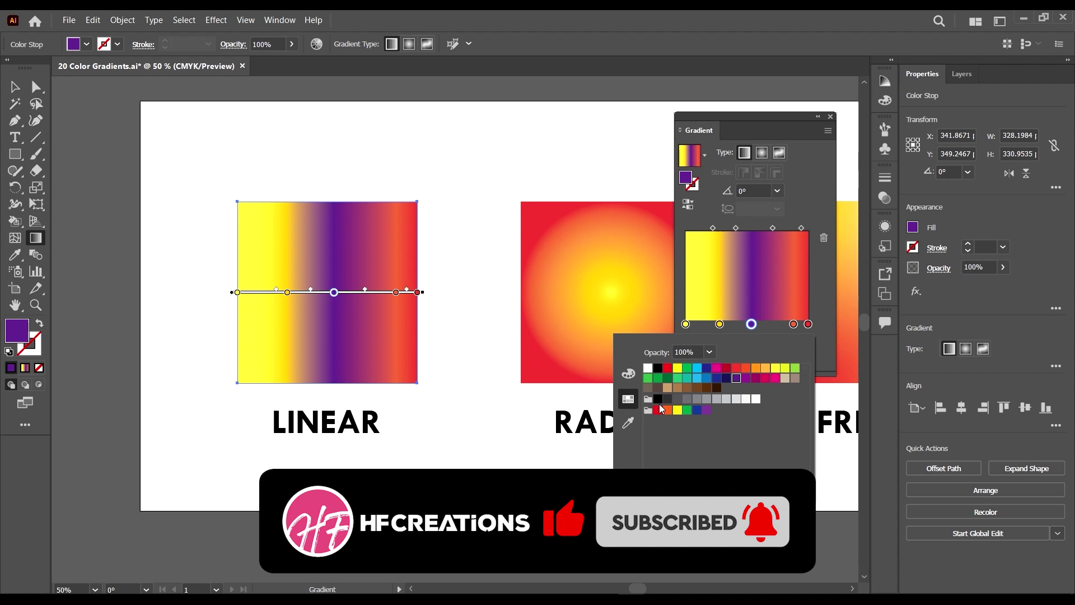
pyautogui.click(628, 374)
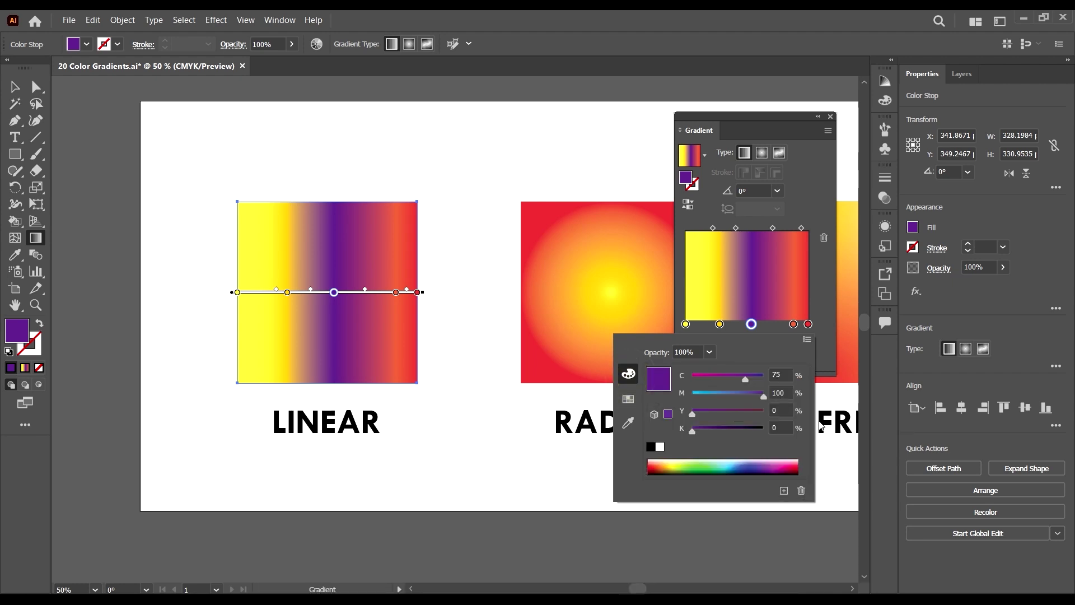
pyautogui.click(751, 396)
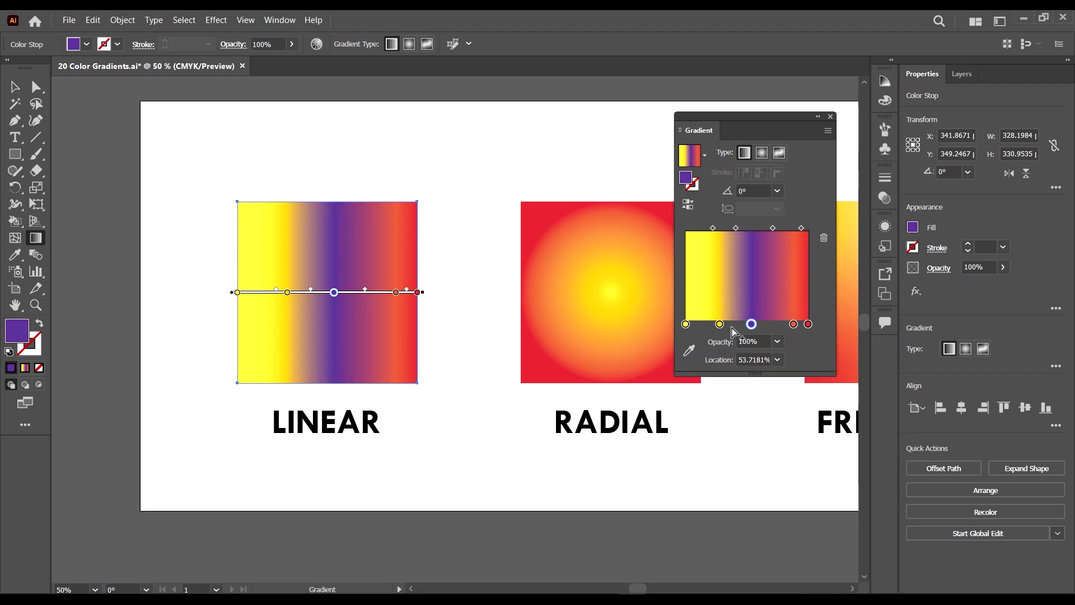
# Delete the inner yellow and the purple stops from the linear gradient, and place the red-orange stop at location 56.8423%
pyautogui.moveTo(720, 325); pyautogui.dragTo(718, 325)
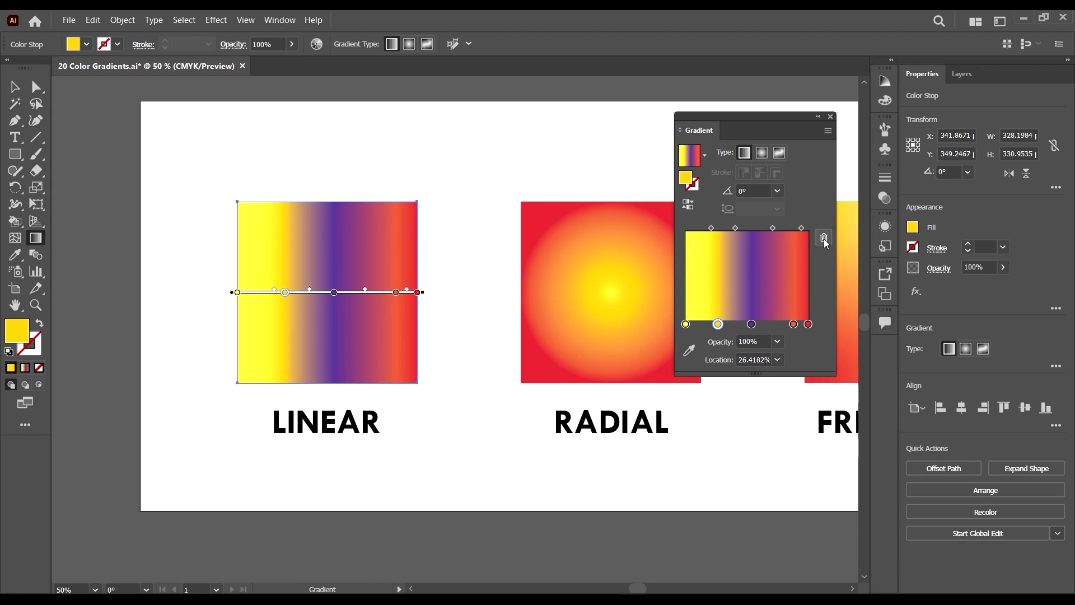
pyautogui.click(825, 238)
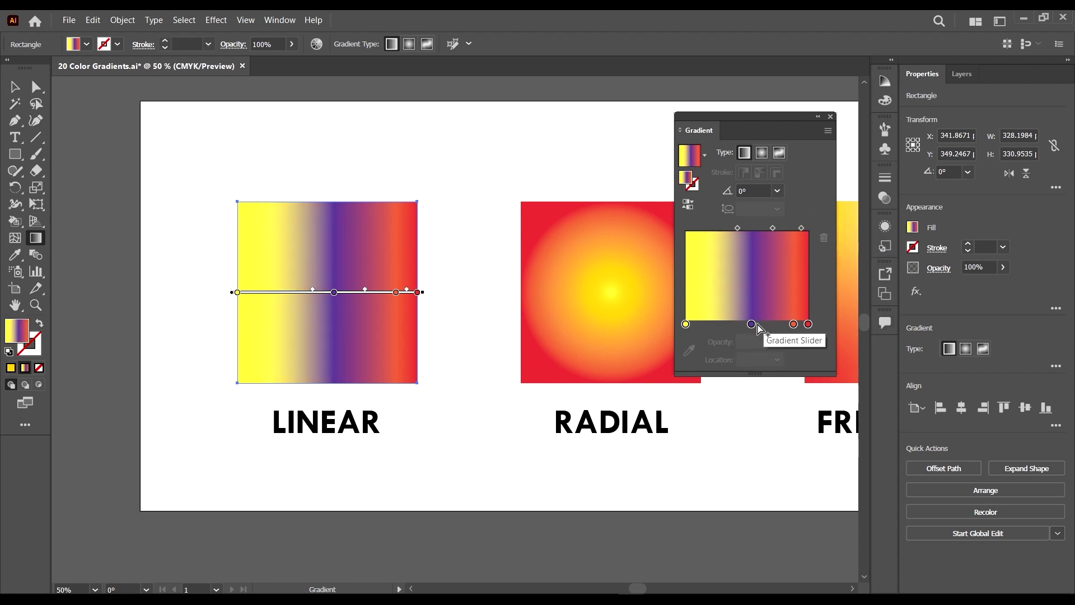
pyautogui.moveTo(752, 325)
pyautogui.mouseDown()
pyautogui.moveTo(730, 314)
pyautogui.moveTo(755, 322)
pyautogui.mouseUp()
pyautogui.press('Delete')
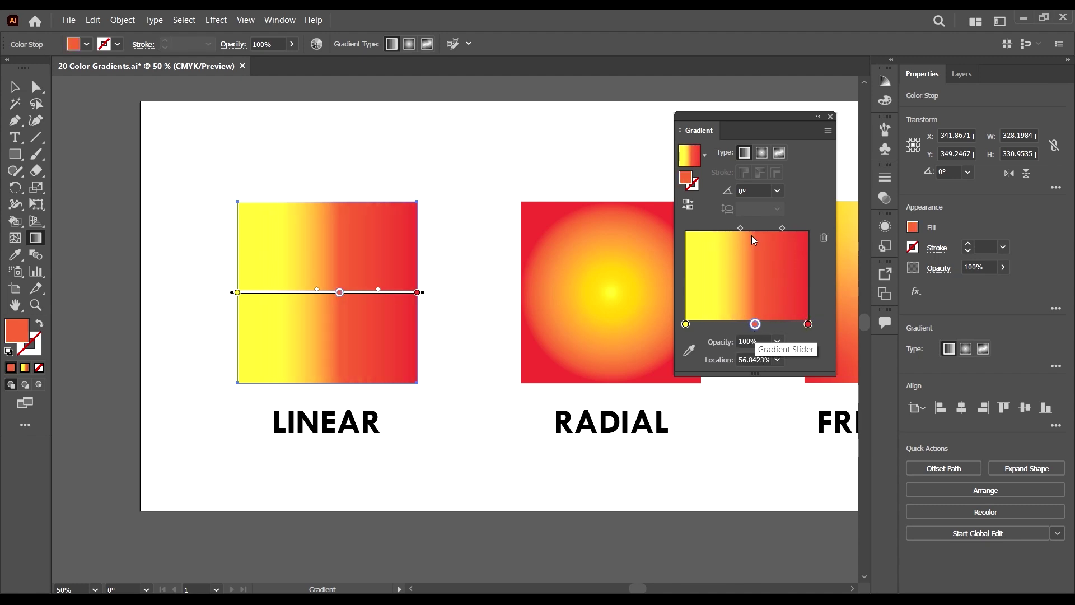
# Move the linear gradient's first midpoint to location 42.3923% and the second midpoint to 56.2133%
pyautogui.moveTo(738, 226); pyautogui.dragTo(716, 232)
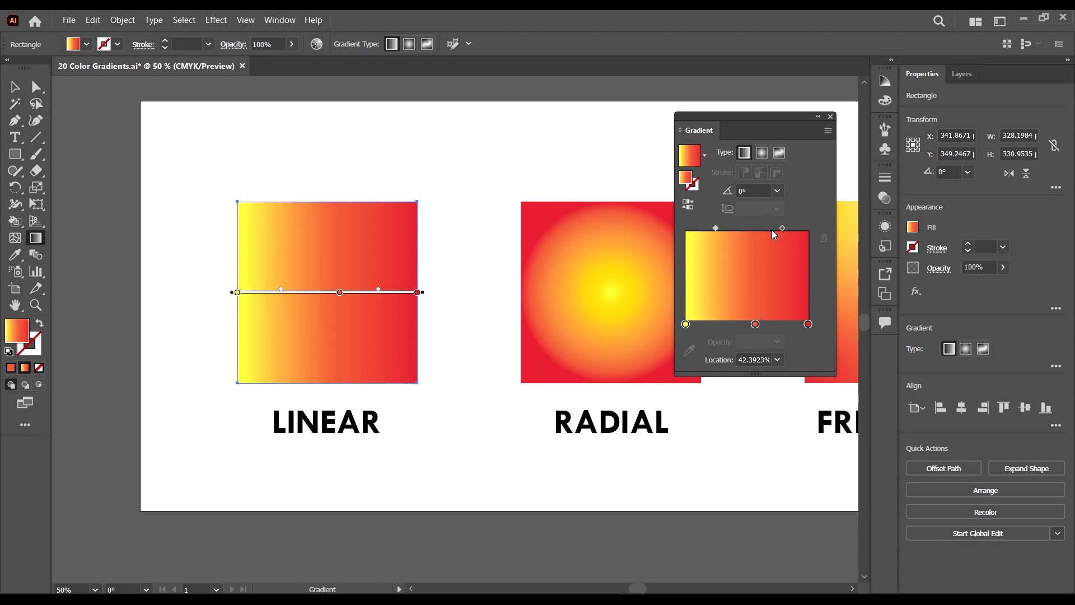
pyautogui.moveTo(781, 227); pyautogui.dragTo(786, 227)
# Set the linear gradient's angle to 120°
pyautogui.click(777, 191)
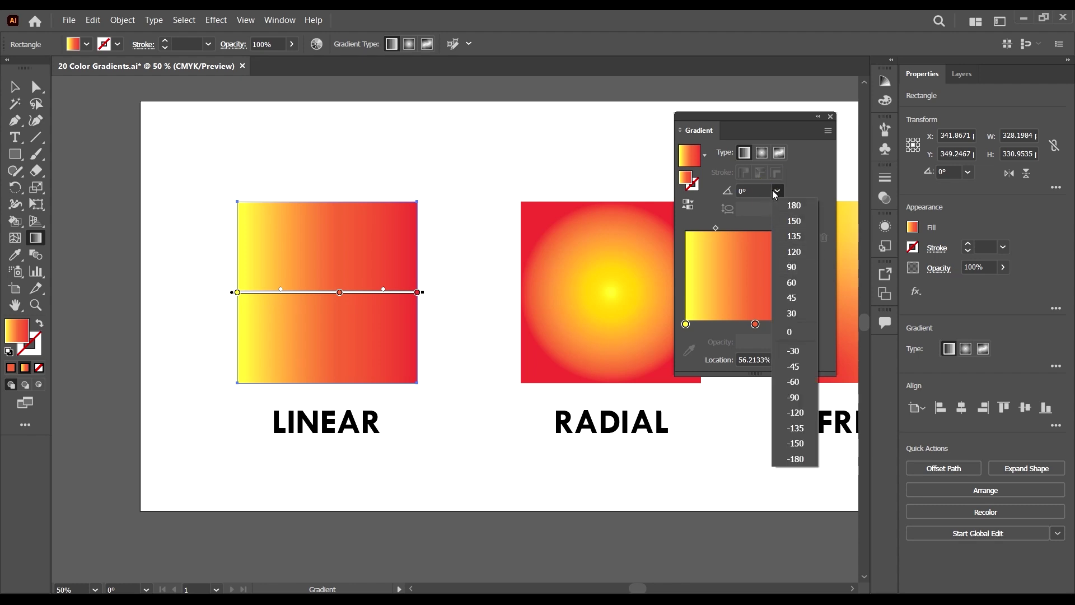
pyautogui.click(776, 191)
pyautogui.click(777, 191)
pyautogui.click(799, 250)
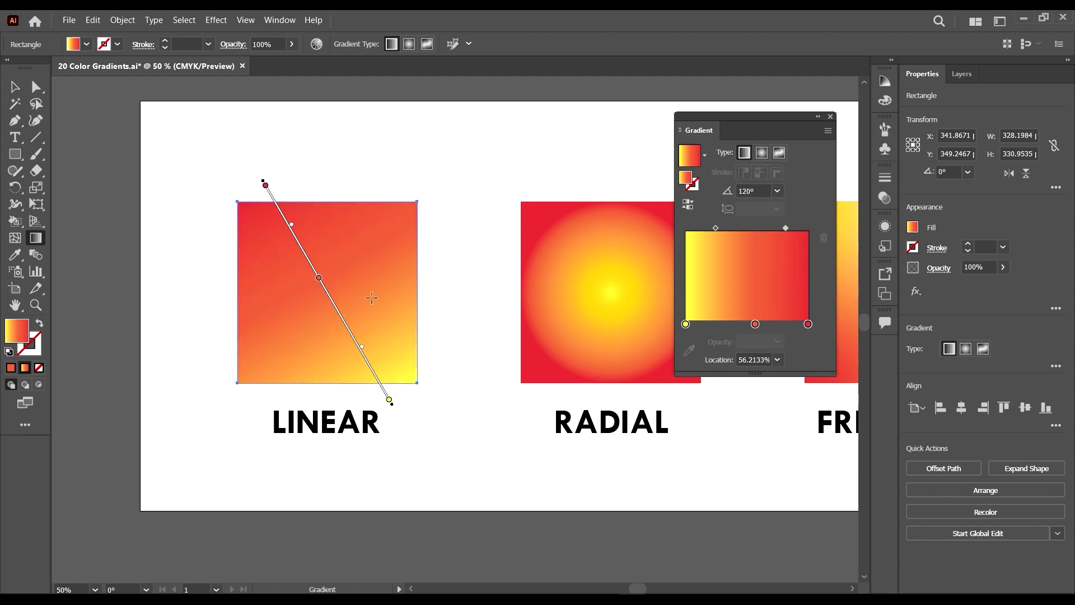
# Set the linear gradient's angle to 135°
pyautogui.click(777, 193)
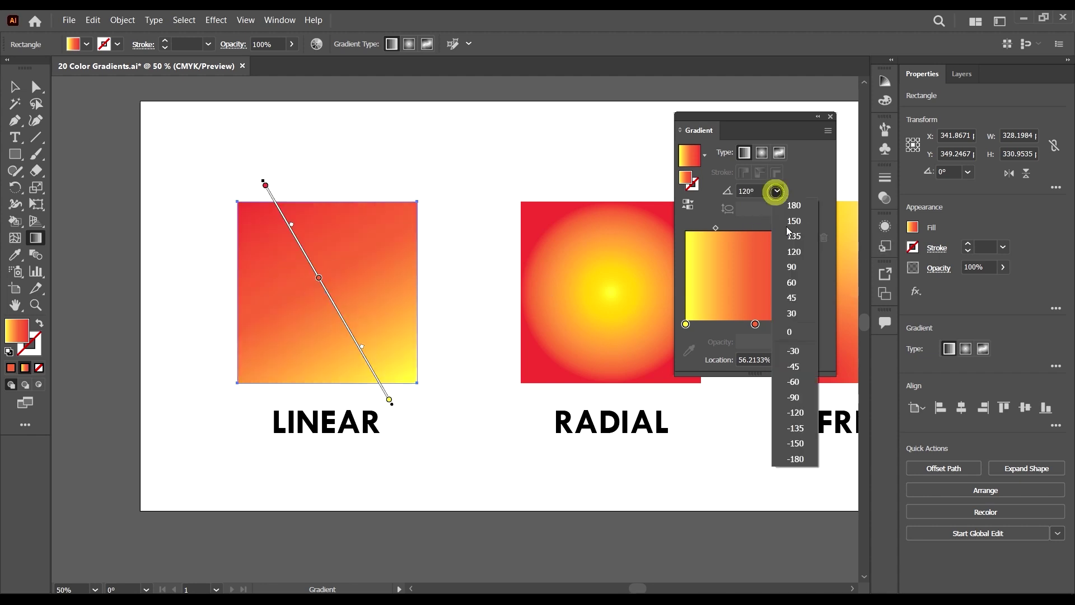
pyautogui.click(801, 232)
pyautogui.click(777, 191)
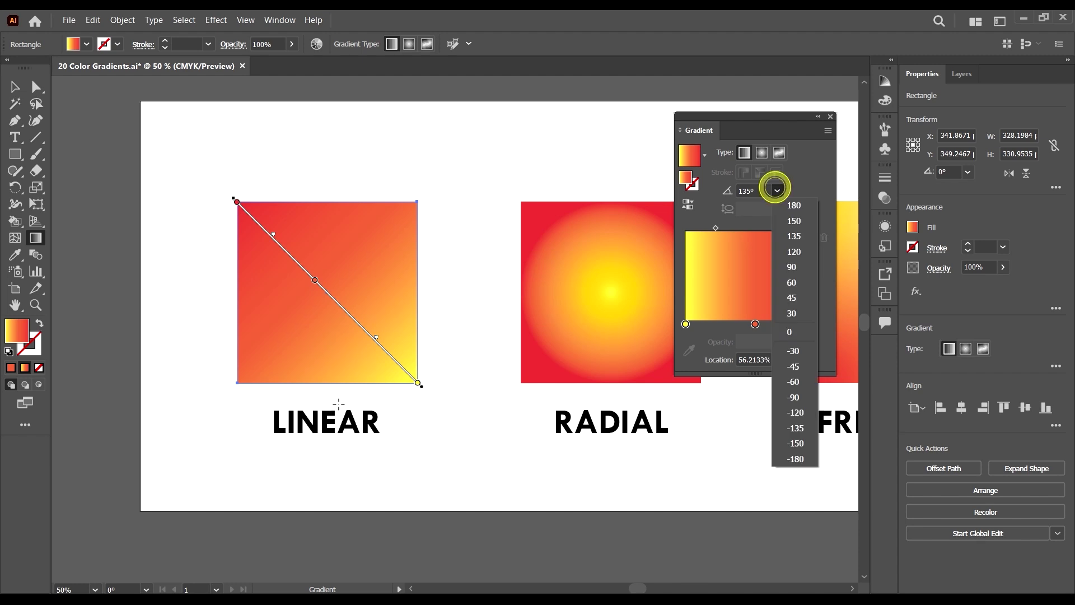
pyautogui.click(419, 386)
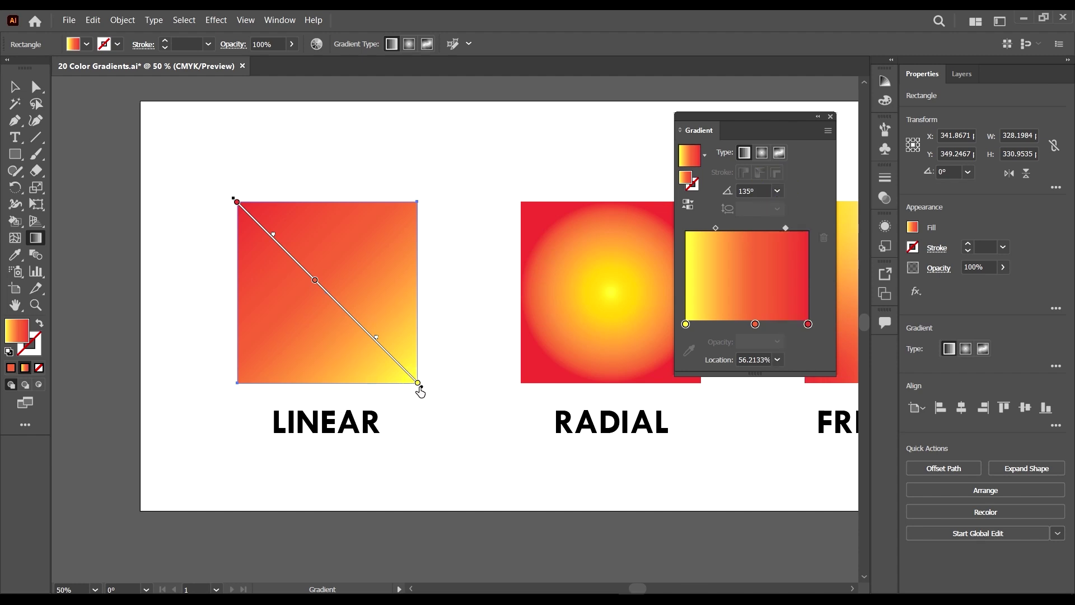
pyautogui.press('ctrl')
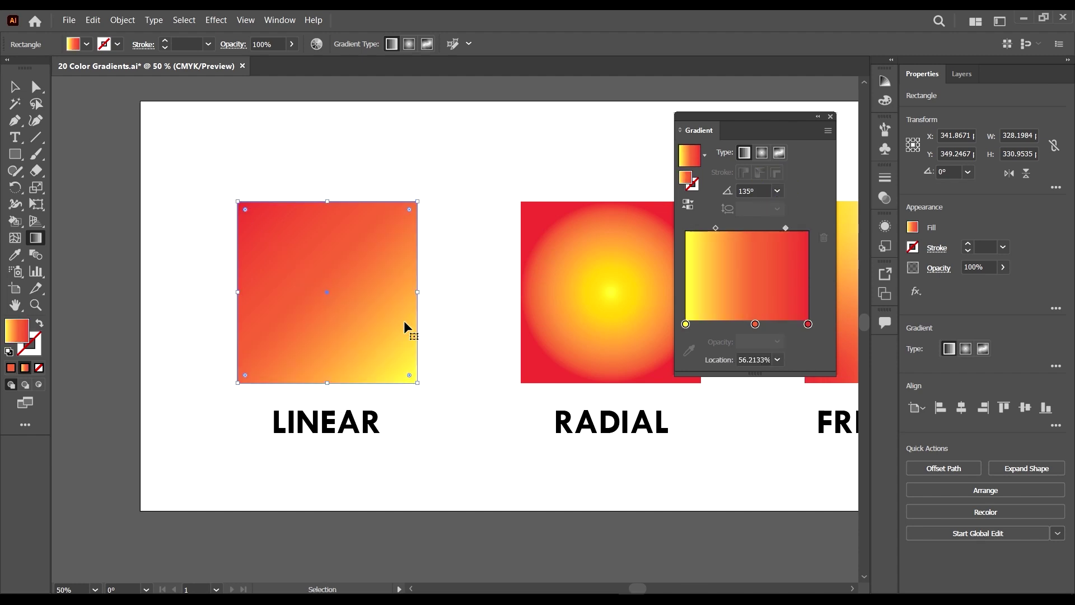
# Shift the red-orange stop slightly toward the red end on the canvas, and set the yellow stop's opacity to 0%
pyautogui.moveTo(314, 283); pyautogui.dragTo(310, 275)
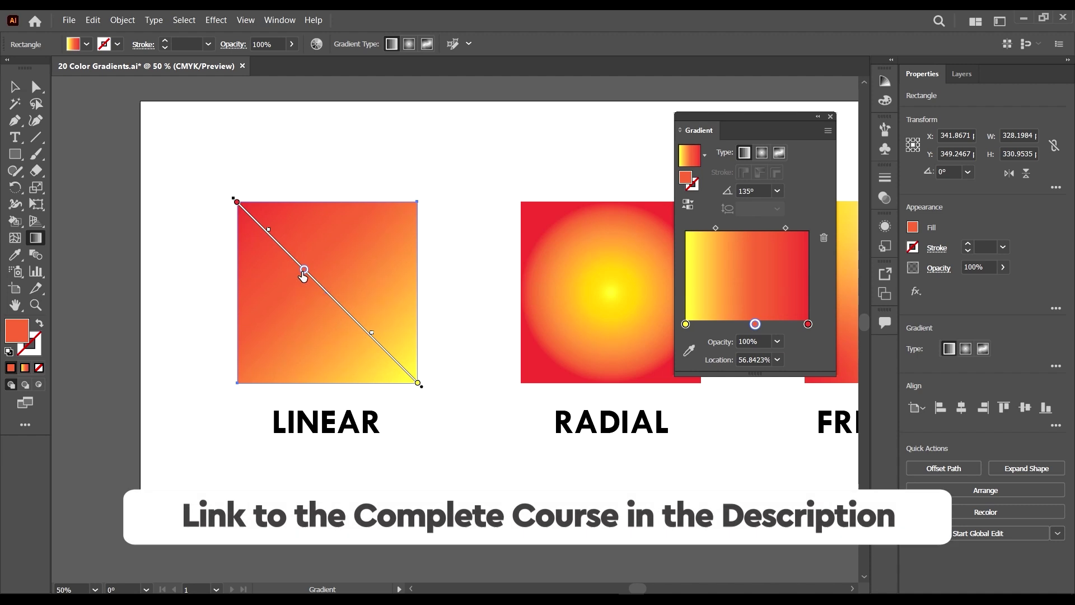
pyautogui.click(685, 324)
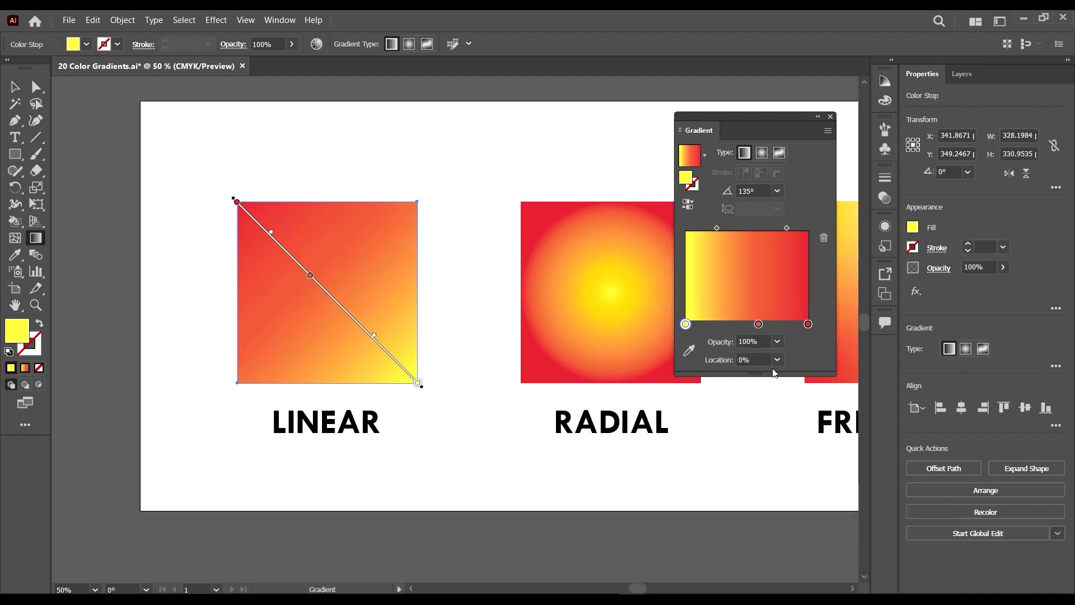
pyautogui.click(778, 341)
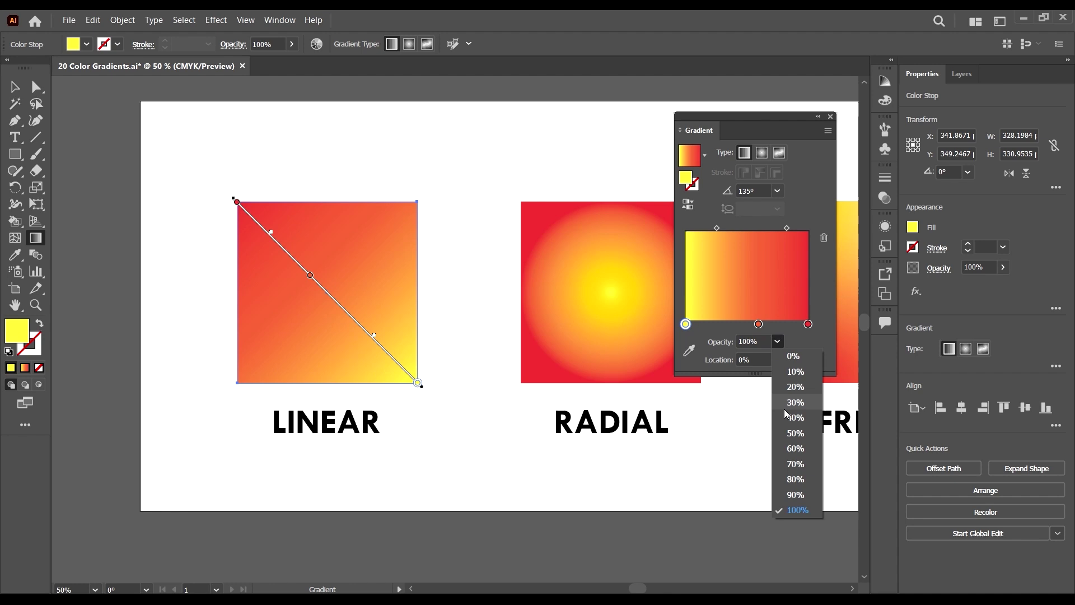
pyautogui.click(794, 356)
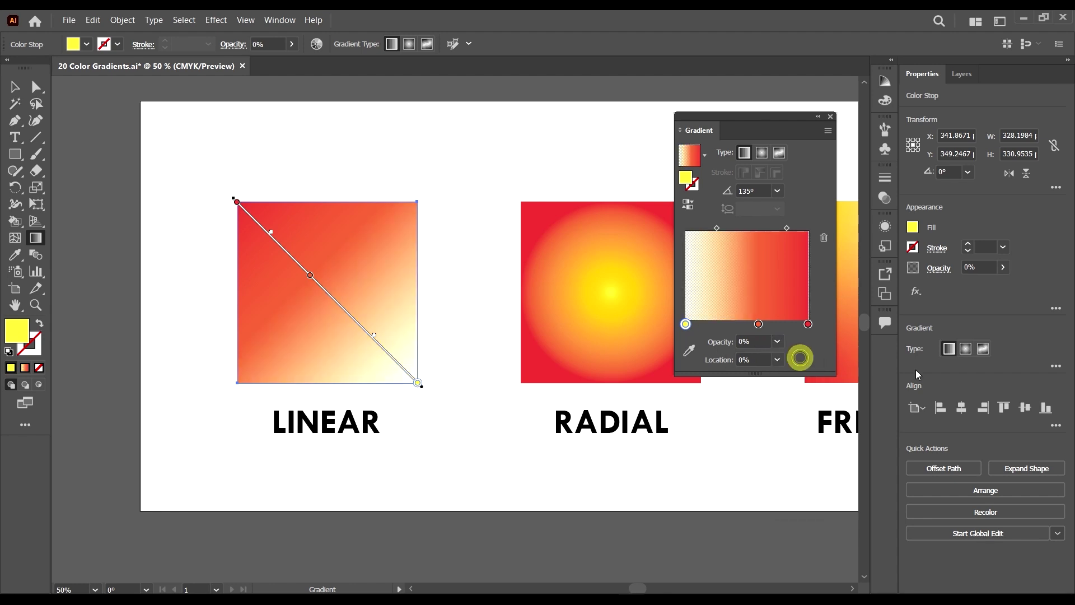
# Move the linear square off the artboard onto the gray canvas and examine its transparent corner up close
pyautogui.press('v')
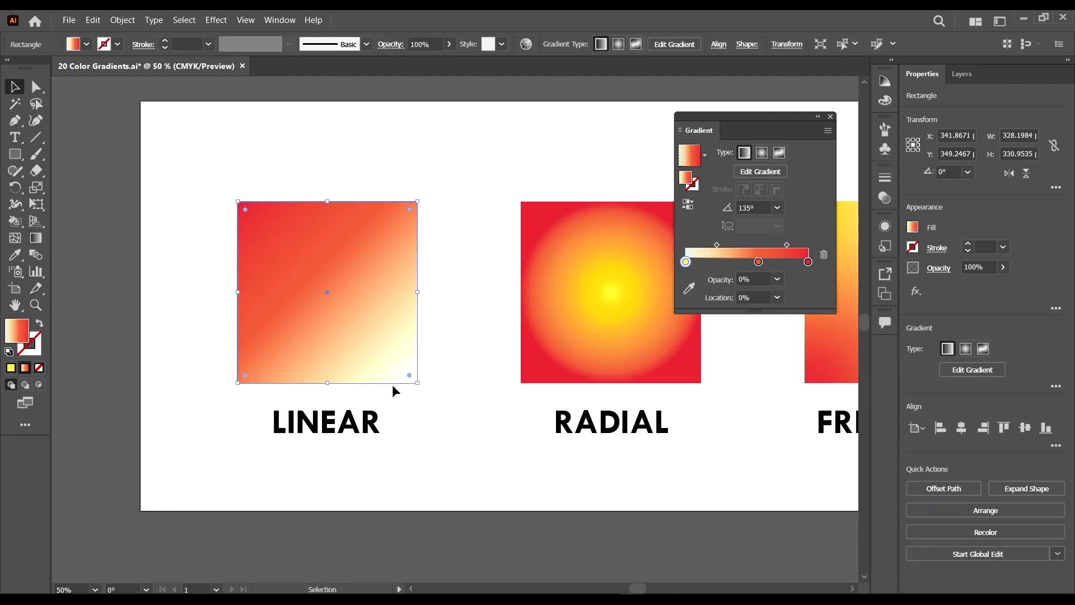
pyautogui.click(491, 423)
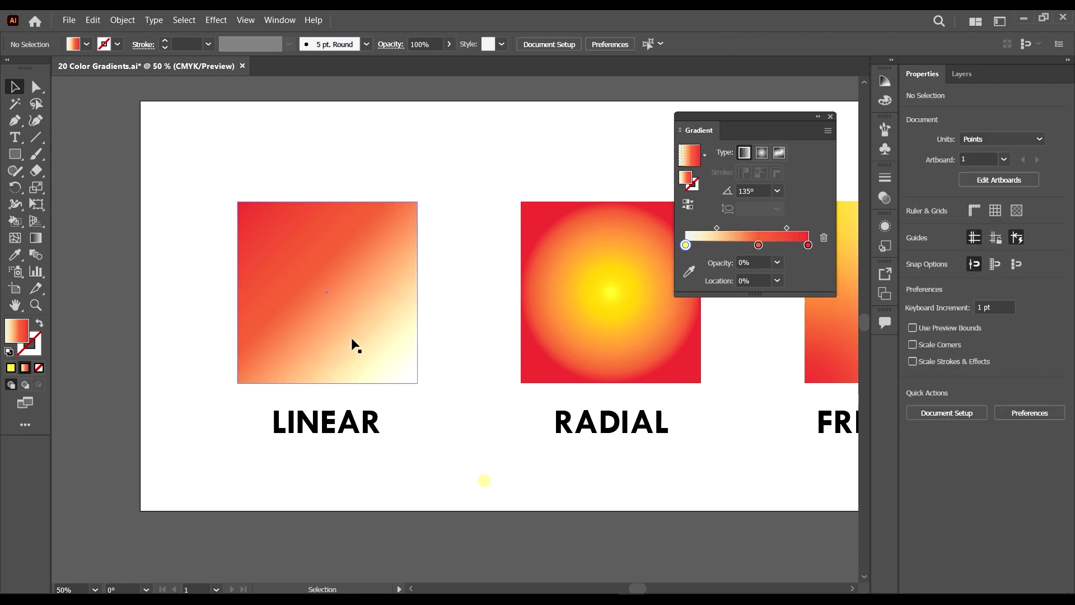
pyautogui.scroll(-2, 359, 333)
pyautogui.moveTo(359, 335); pyautogui.dragTo(187, 300)
pyautogui.click(193, 353)
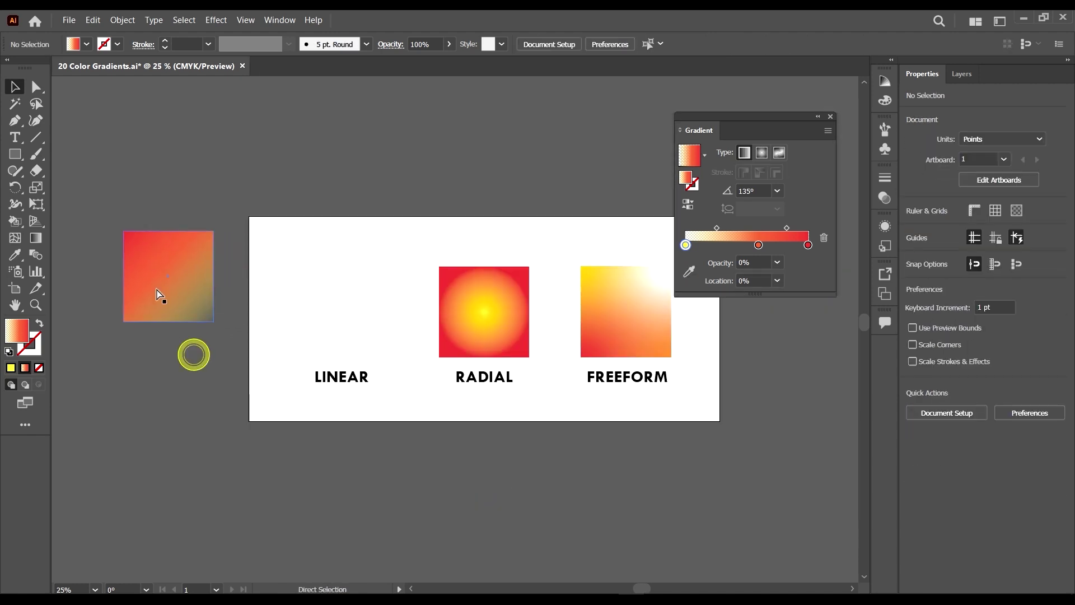
pyautogui.hscroll(-2, 233, 308)
pyautogui.scroll(4, 234, 308)
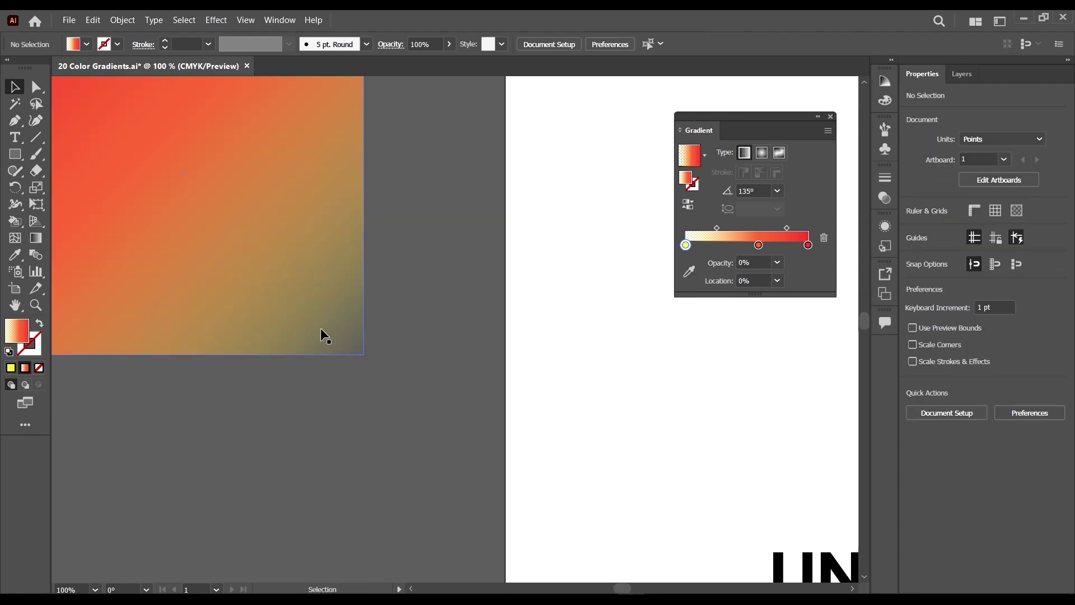
# Undo the linear square's move off the artboard
pyautogui.scroll(-4, 368, 352)
pyautogui.hotkey('ctrl', 'z')
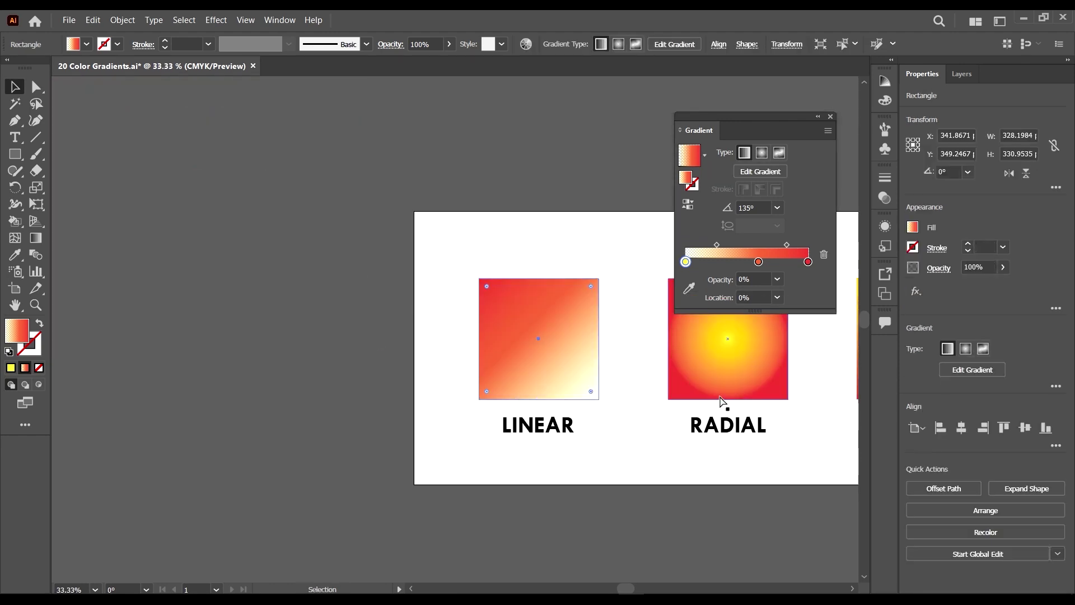
pyautogui.scroll(1, 671, 376)
pyautogui.hscroll(1, 571, 368)
pyautogui.hscroll(-4, 389, 339)
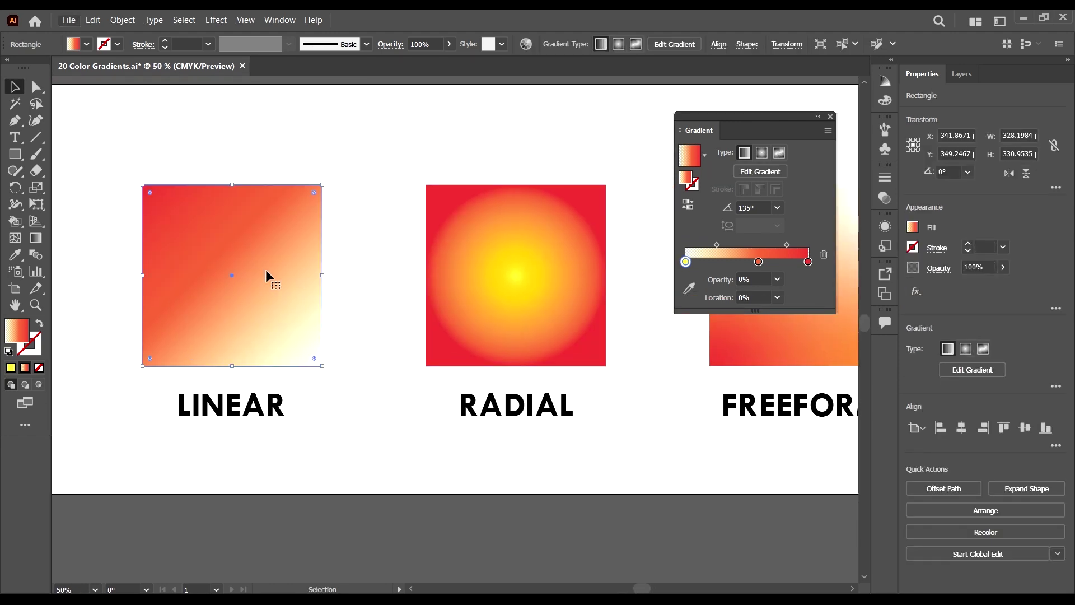
# Try the linear gradient's transparent yellow stop at locations 40% and 80%
pyautogui.click(777, 298)
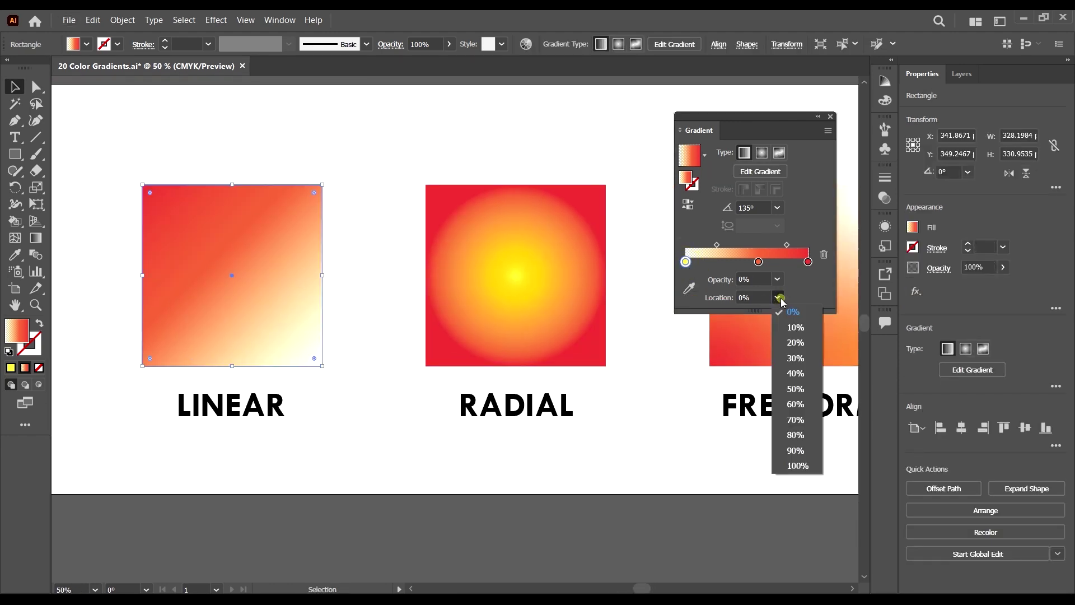
pyautogui.click(796, 373)
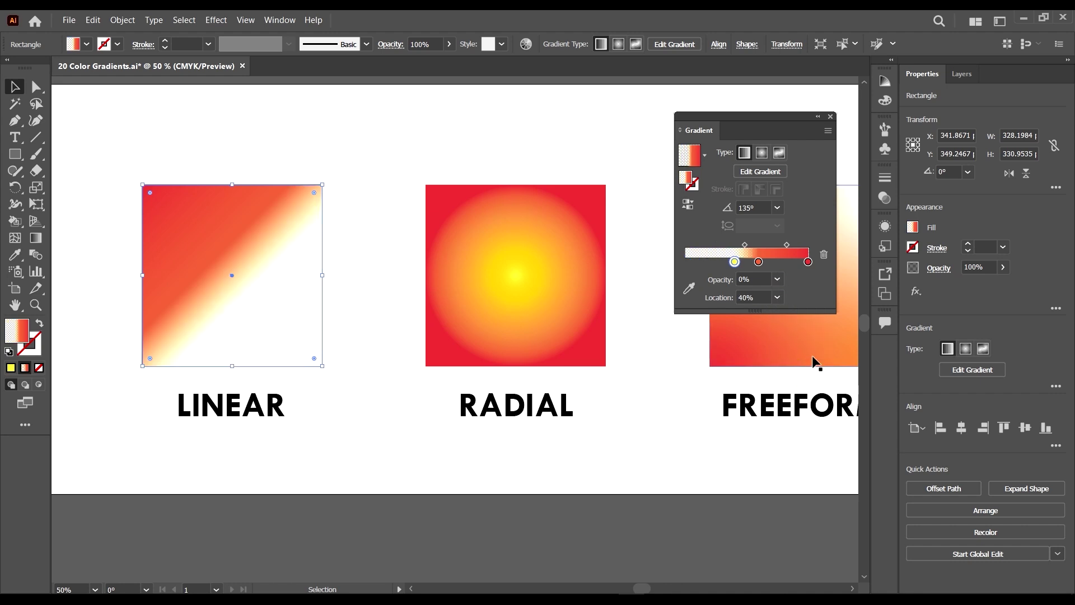
pyautogui.click(777, 298)
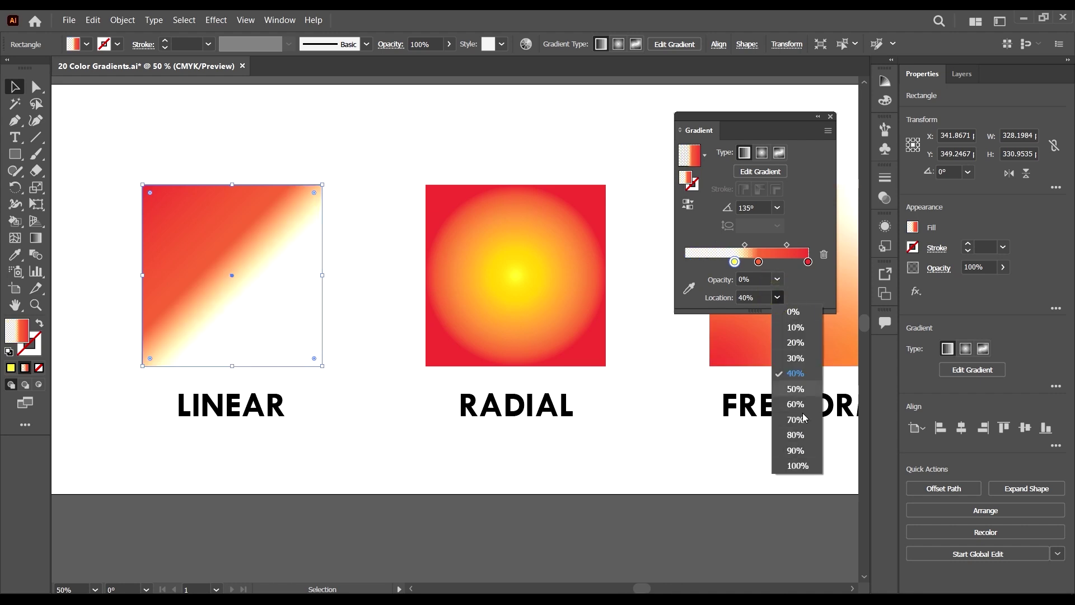
pyautogui.click(796, 435)
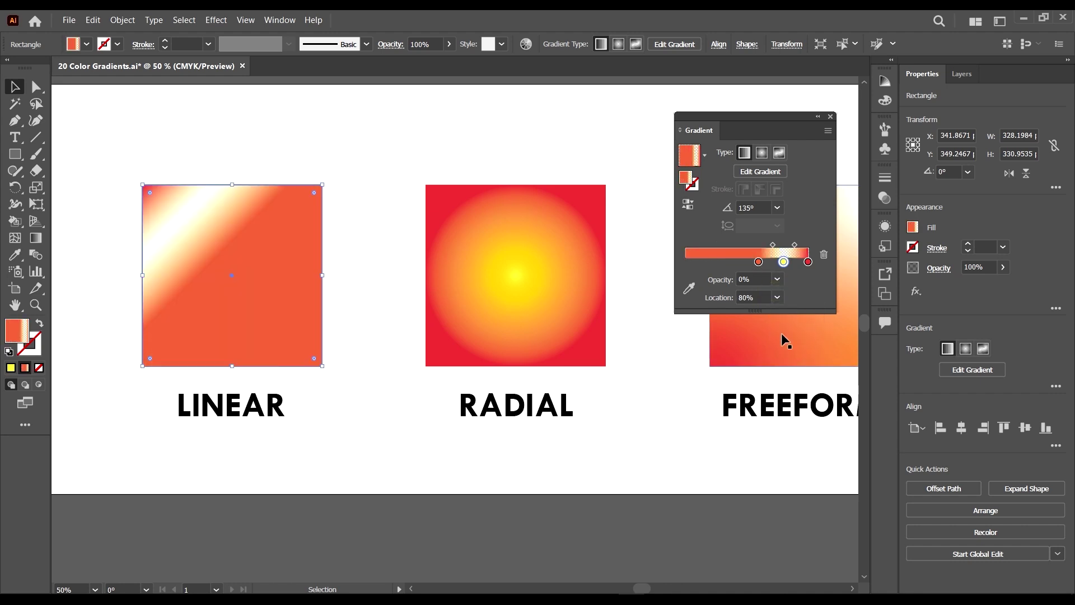
# Return the linear gradient's yellow stop to location 0%
pyautogui.click(777, 297)
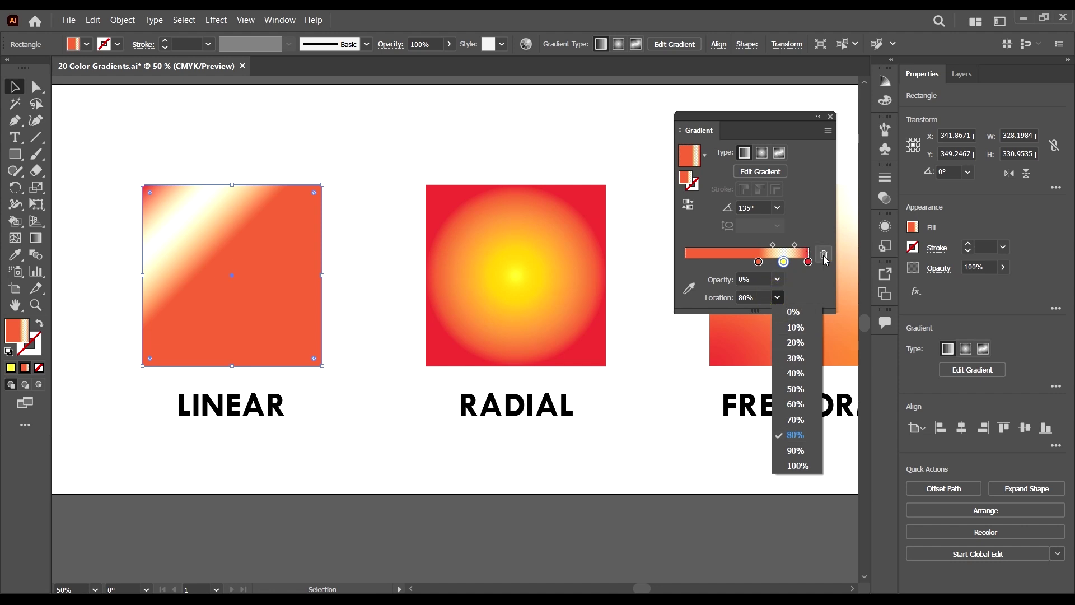
pyautogui.click(811, 342)
pyautogui.click(776, 299)
pyautogui.click(784, 308)
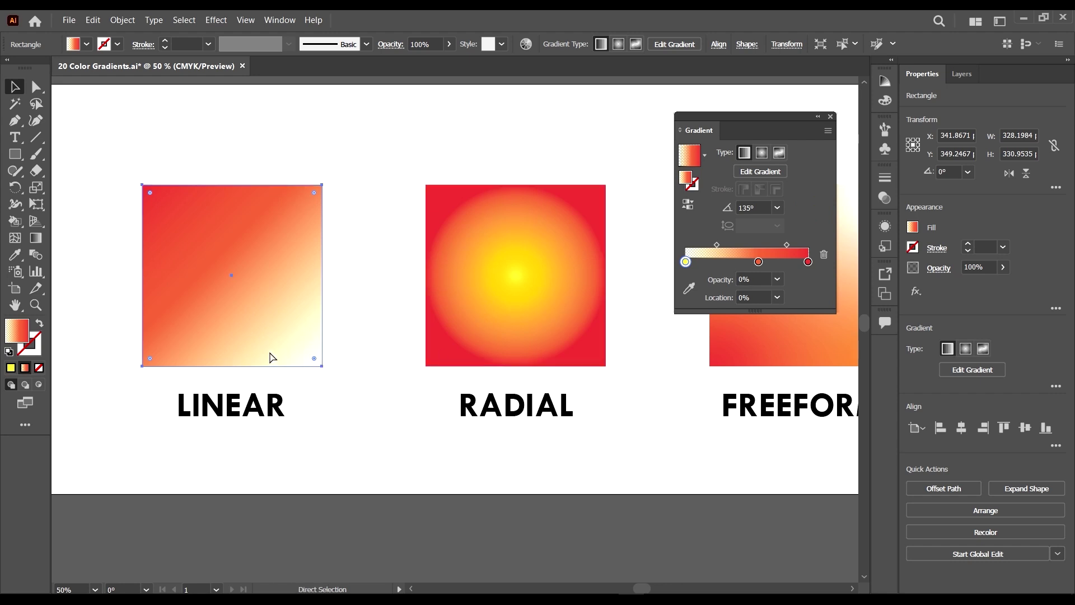
# Select the radial square and shift its second yellow stop to about 35% location
pyautogui.hscroll(-1, 271, 361)
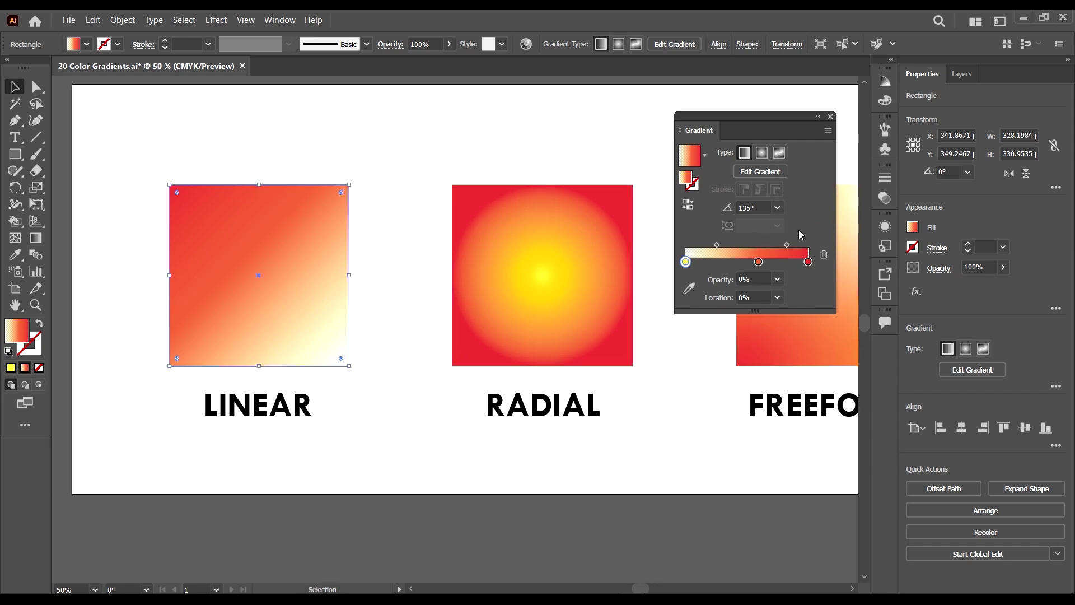
pyautogui.click(562, 239)
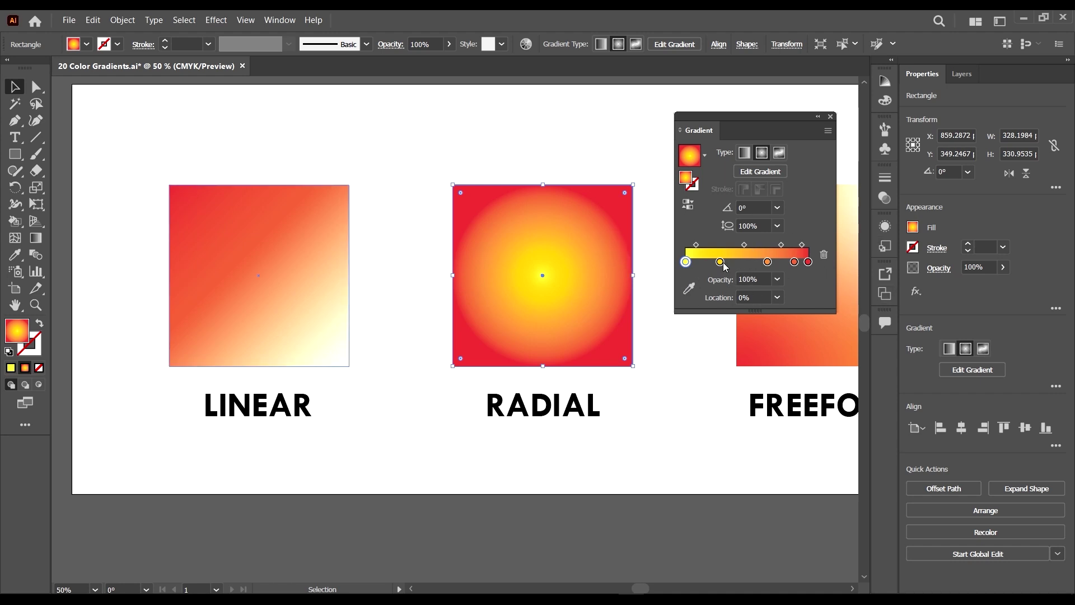
pyautogui.moveTo(724, 266); pyautogui.dragTo(732, 267)
# Try the radial gradient's second yellow stop at 0% opacity, and restore it to 100%
pyautogui.click(777, 287)
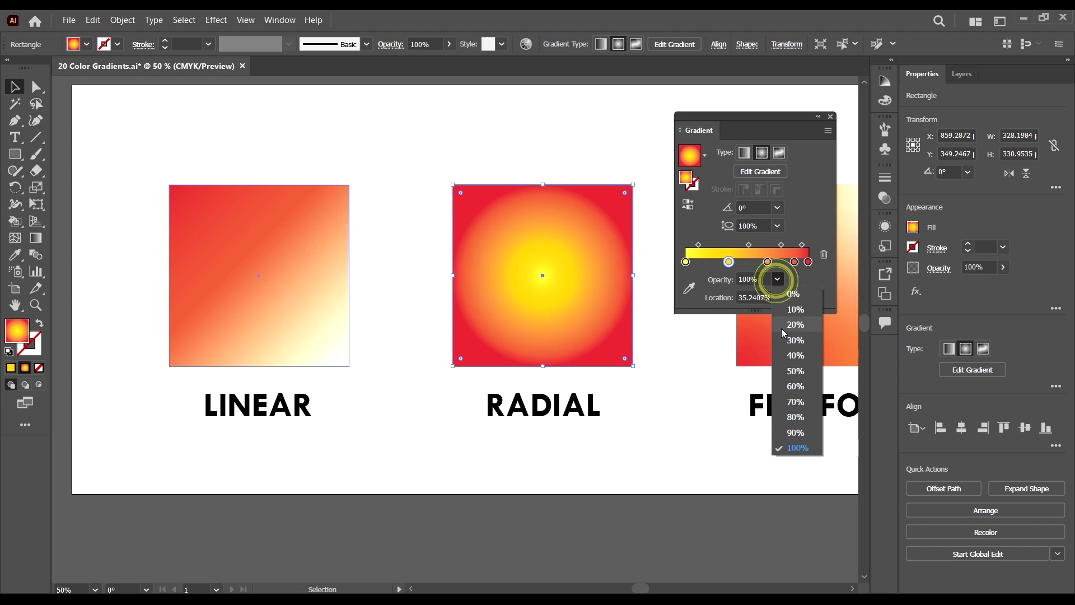
pyautogui.click(791, 292)
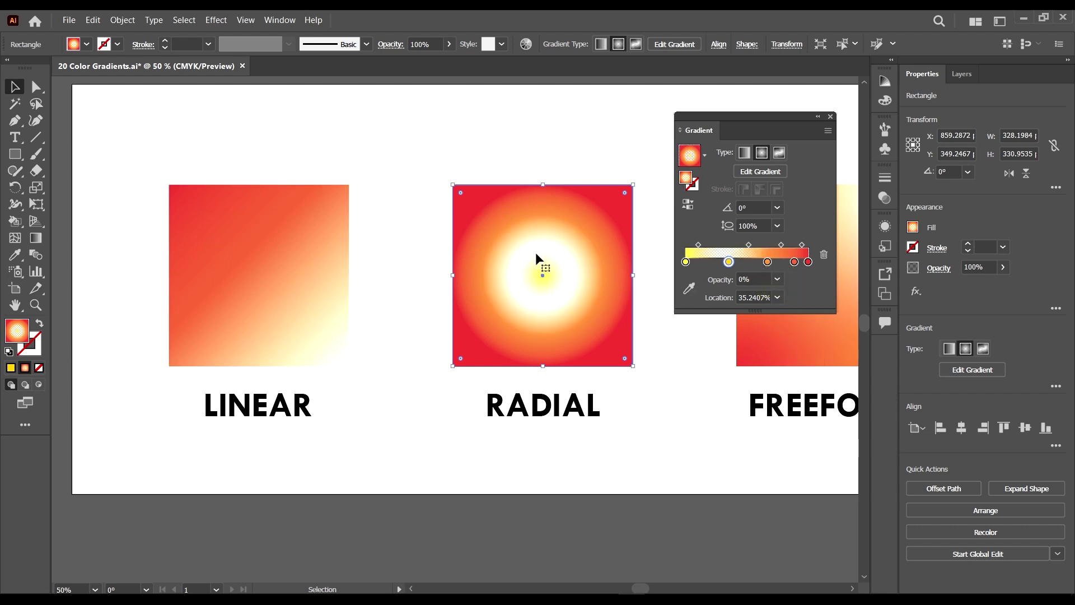
pyautogui.click(778, 280)
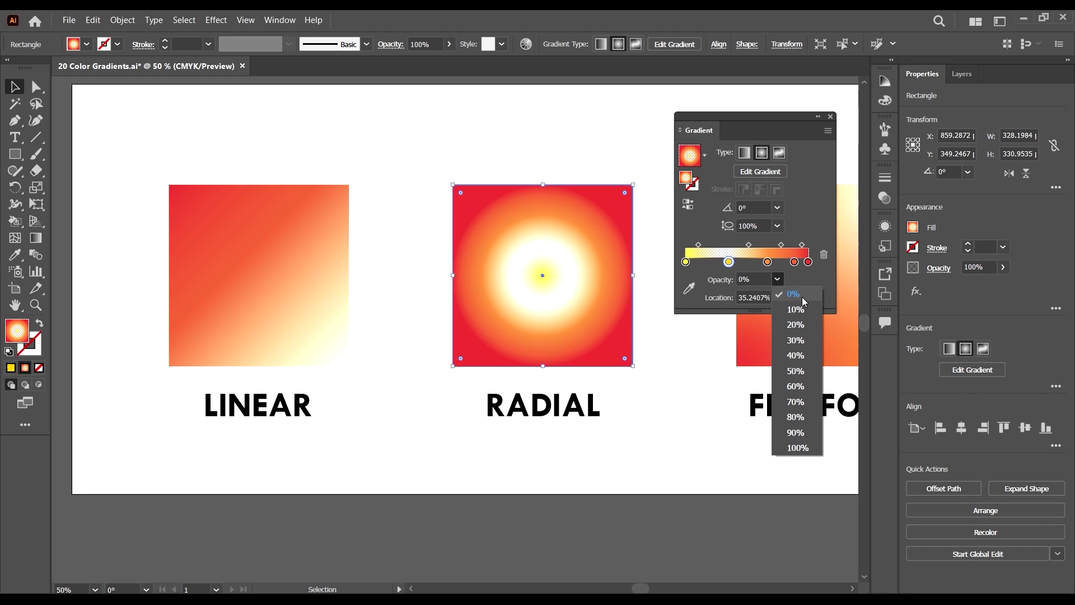
pyautogui.click(798, 448)
# Tilt the radial gradient's annotator on the canvas to about 2° with the Gradient tool
pyautogui.scroll(1, 560, 269)
pyautogui.hscroll(3, 560, 269)
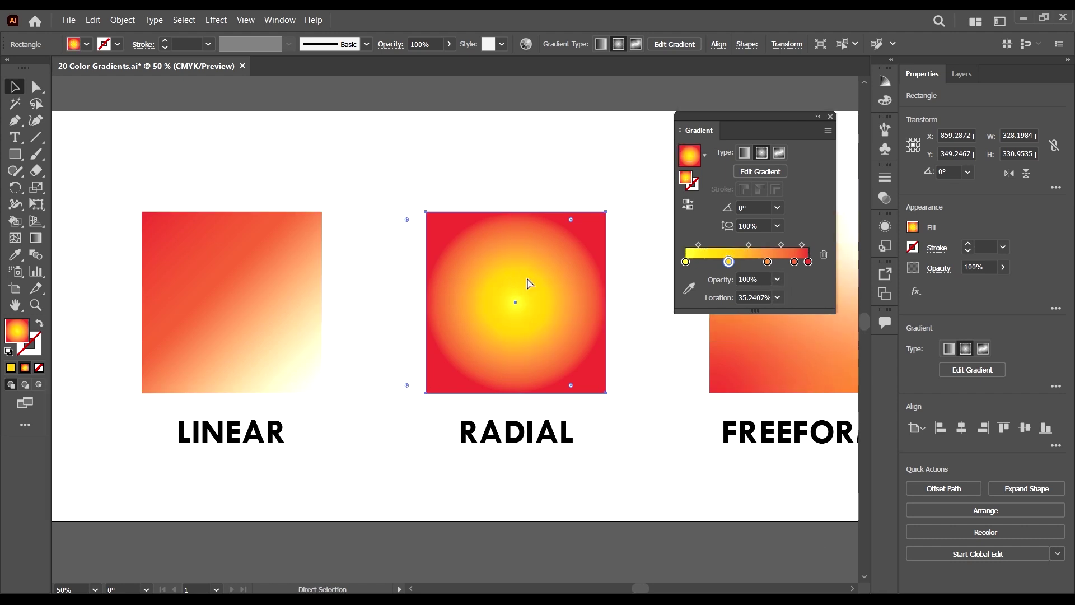
pyautogui.press('v')
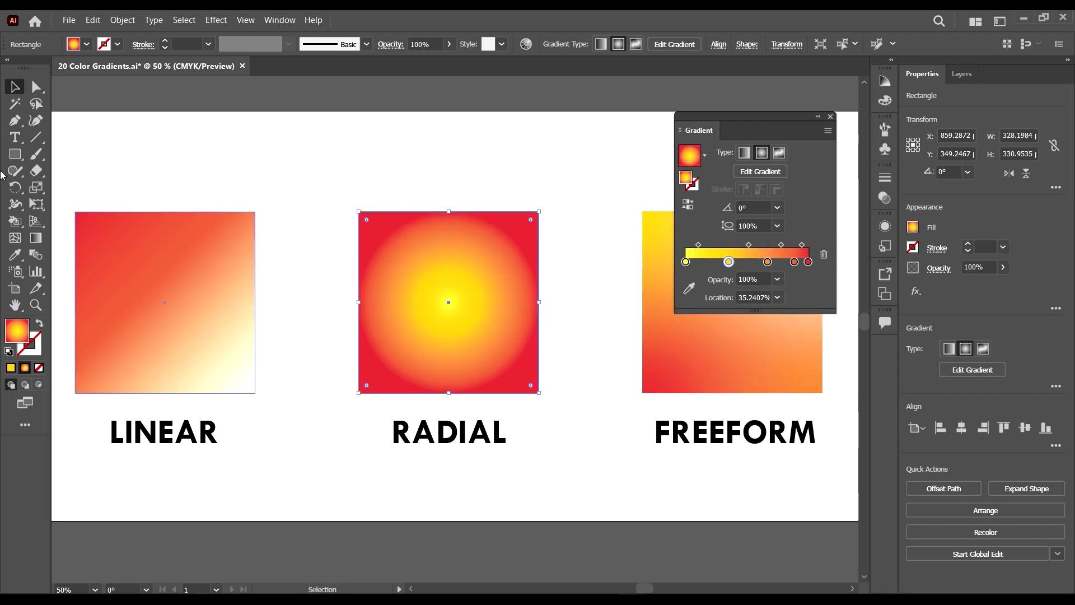
pyautogui.click(36, 238)
pyautogui.moveTo(514, 241)
pyautogui.mouseDown()
pyautogui.moveTo(540, 350)
pyautogui.moveTo(536, 213)
pyautogui.mouseUp()
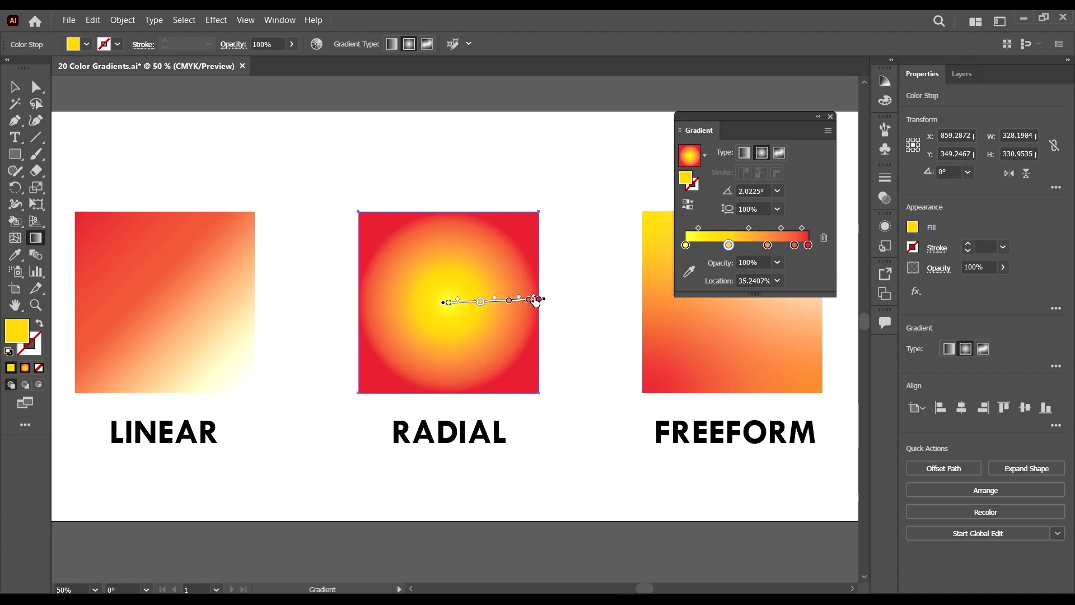
# Pull the radial gradient's outer red stop inward beside the orange stop, and shift the second yellow stop to about 38%
pyautogui.moveTo(538, 301)
pyautogui.mouseDown()
pyautogui.moveTo(605, 300)
pyautogui.moveTo(473, 307)
pyautogui.moveTo(505, 317)
pyautogui.moveTo(525, 298)
pyautogui.mouseUp()
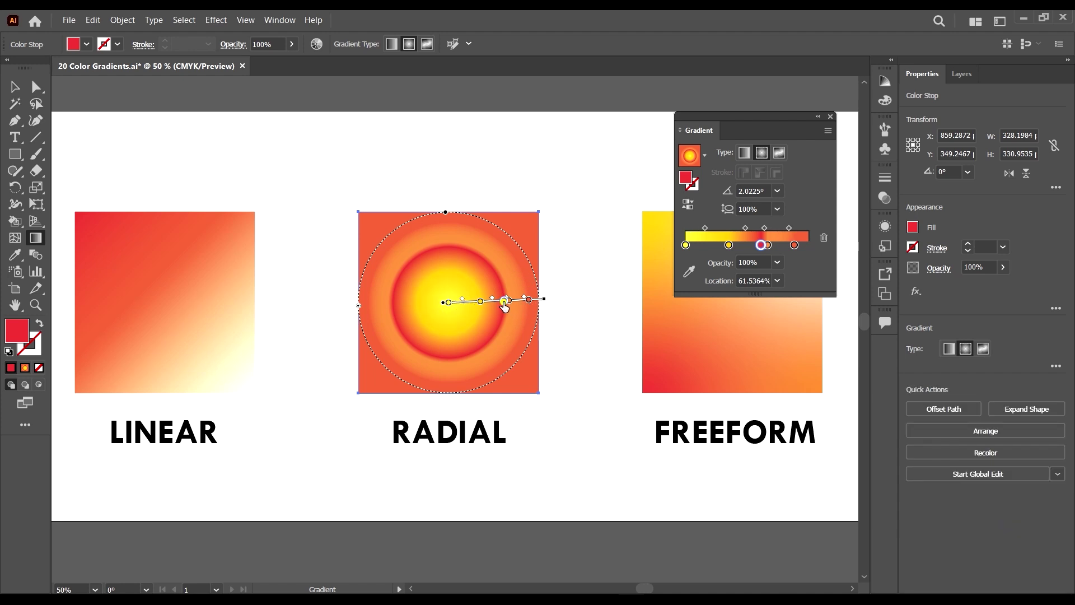
pyautogui.moveTo(504, 305)
pyautogui.mouseDown()
pyautogui.moveTo(508, 323)
pyautogui.moveTo(546, 332)
pyautogui.moveTo(505, 303)
pyautogui.moveTo(532, 302)
pyautogui.moveTo(484, 302)
pyautogui.mouseUp()
pyautogui.click(15, 89)
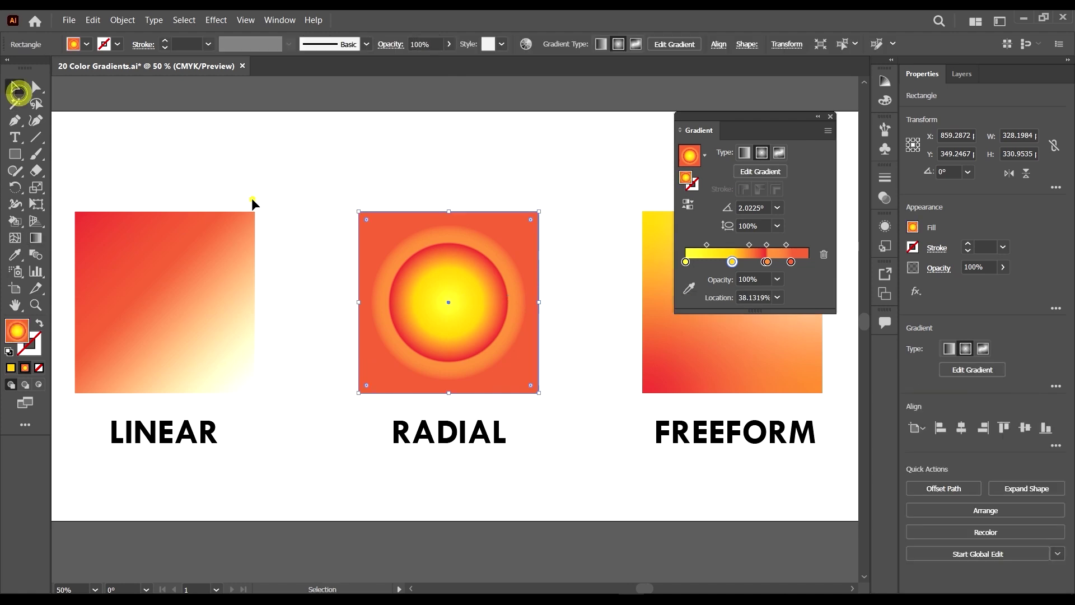
# Deselect the radial square and select the freeform gradient square
pyautogui.click(253, 201)
pyautogui.hscroll(1, 257, 192)
pyautogui.scroll(-5, 343, 241)
pyautogui.scroll(5, 344, 242)
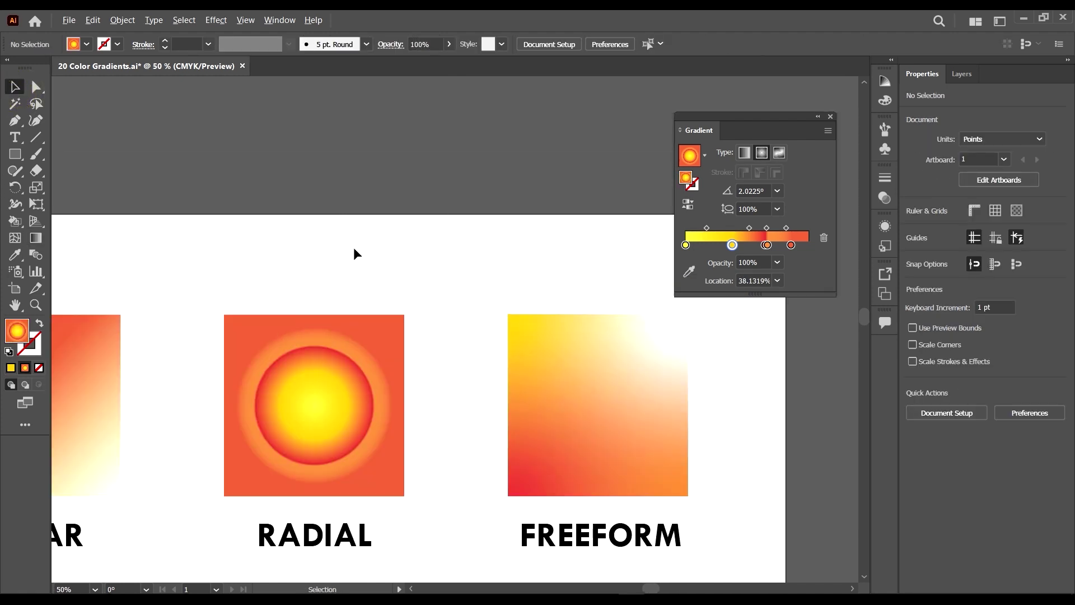
pyautogui.hscroll(1, 403, 317)
pyautogui.hscroll(-3, 384, 297)
pyautogui.hscroll(3, 324, 305)
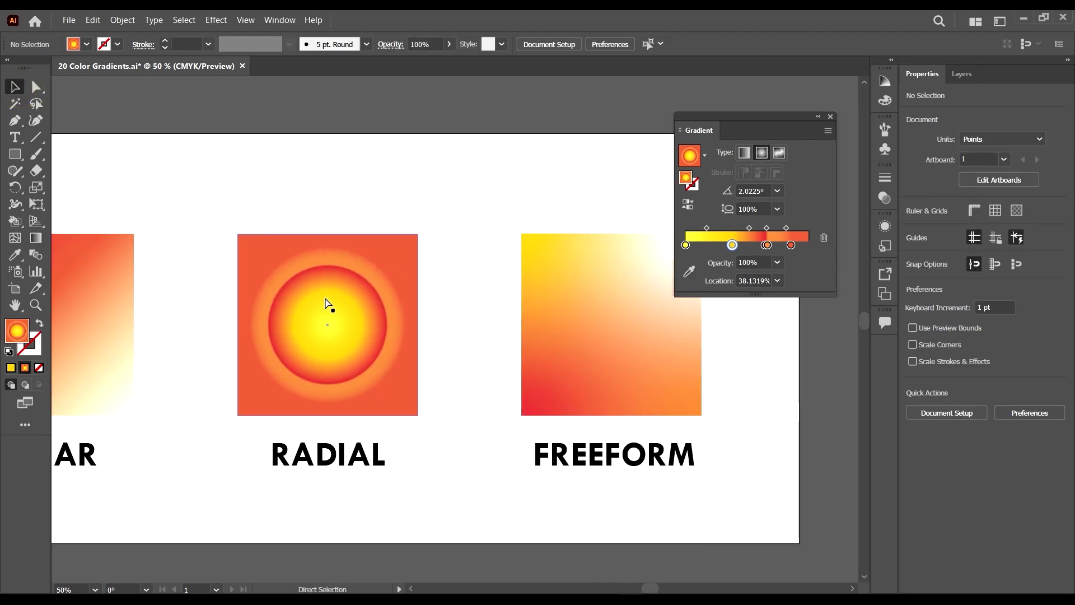
pyautogui.click(385, 317)
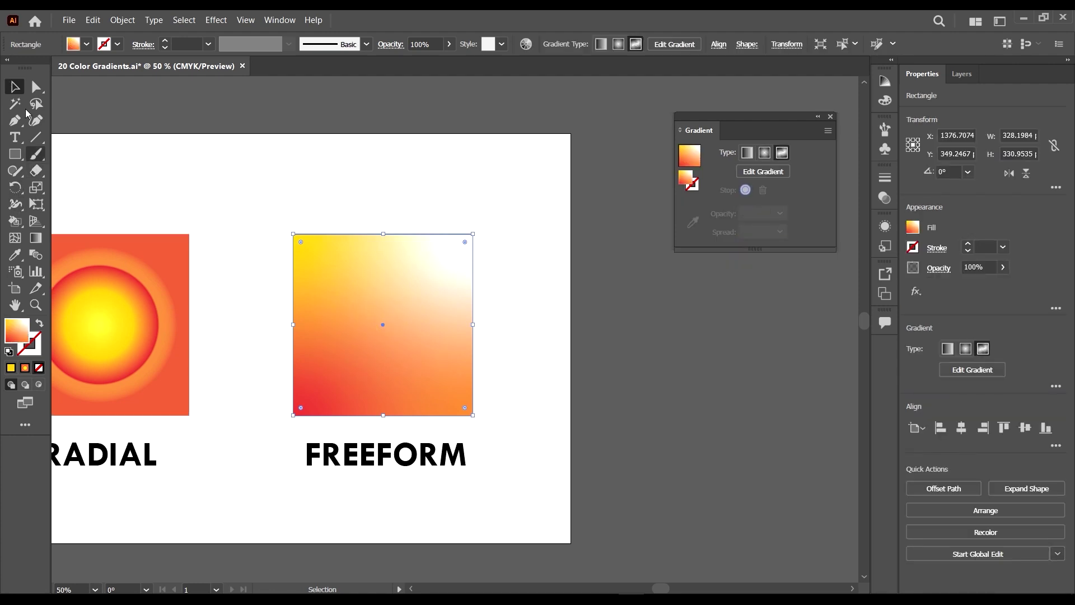
# Stretch the freeform square horizontally into a rectangle about 906 pt wide
pyautogui.scroll(-2, 292, 310)
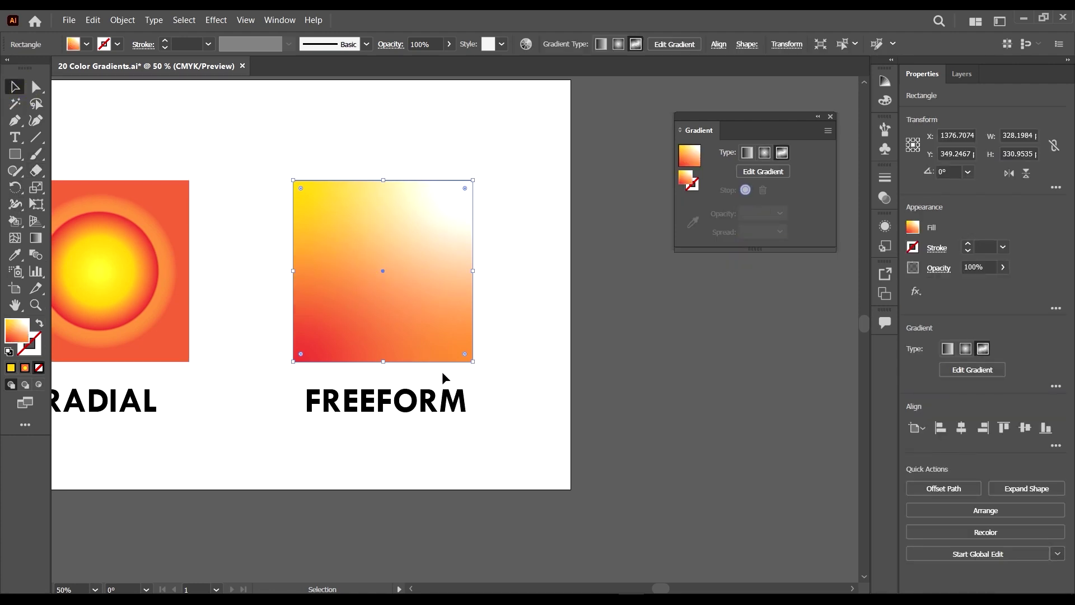
pyautogui.scroll(2, 192, 325)
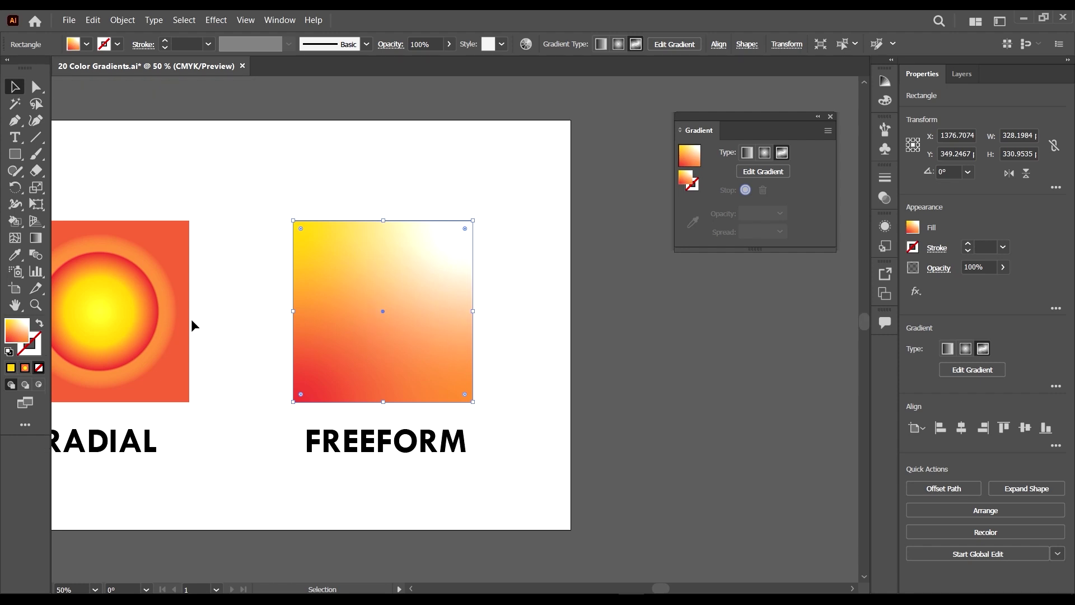
pyautogui.scroll(-3, 340, 277)
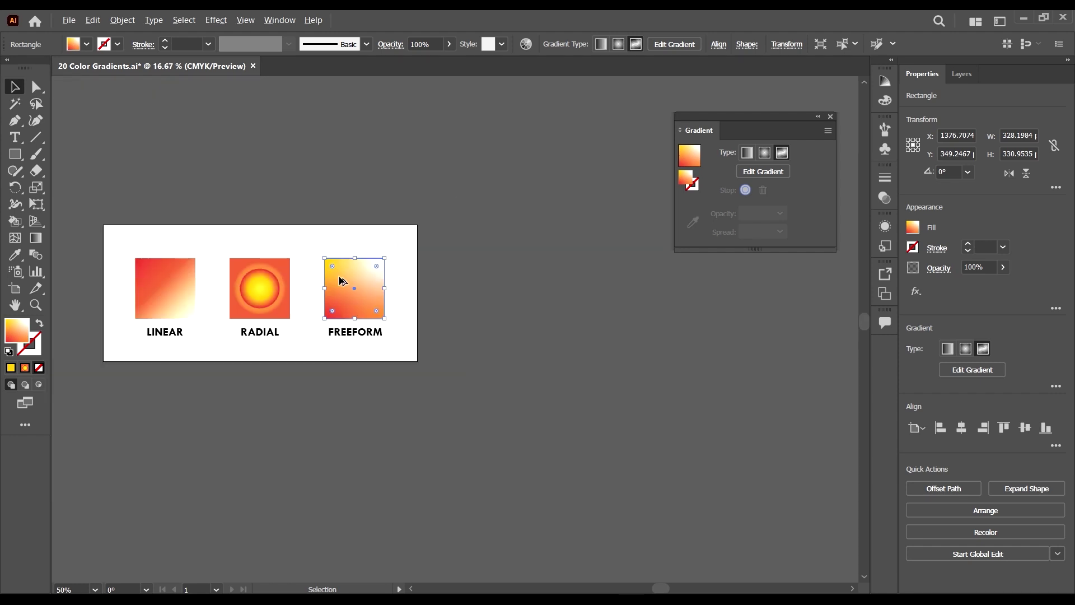
pyautogui.scroll(3, 400, 291)
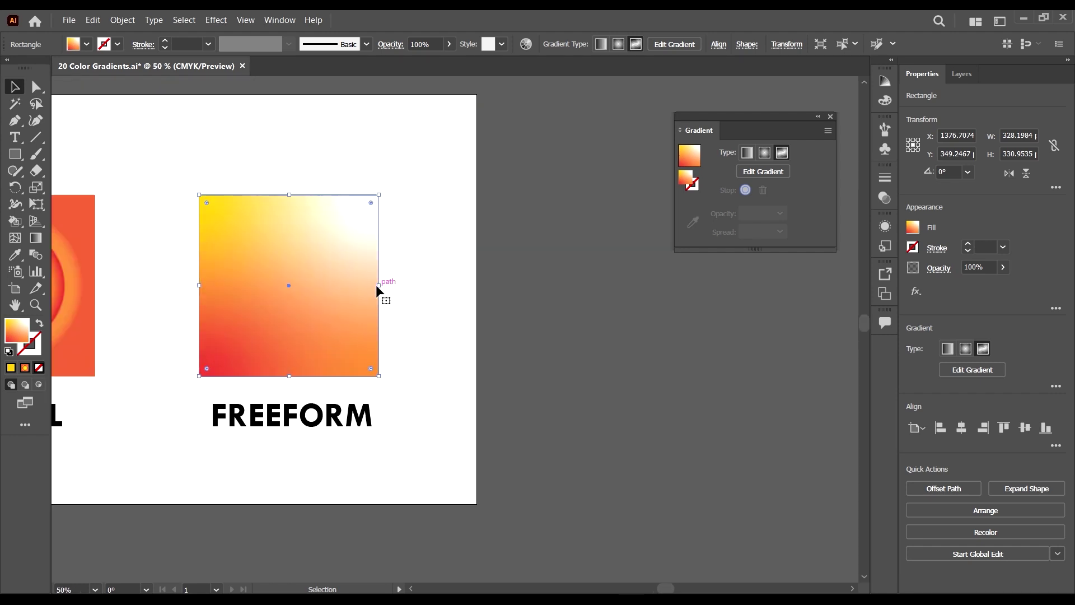
pyautogui.moveTo(375, 285); pyautogui.dragTo(734, 347)
pyautogui.scroll(-2, 203, 273)
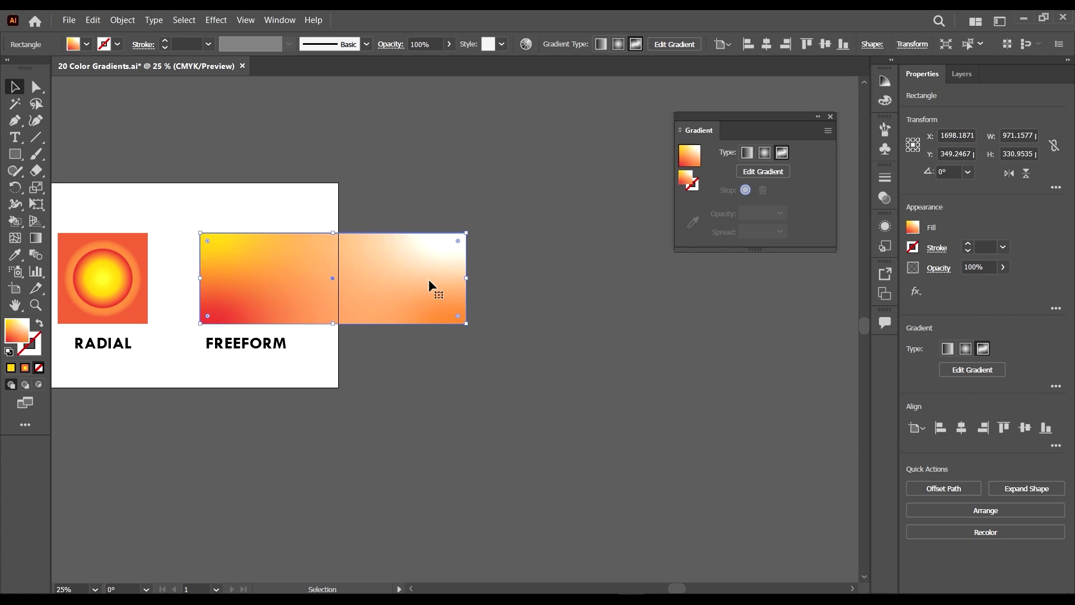
pyautogui.moveTo(469, 279); pyautogui.dragTo(451, 278)
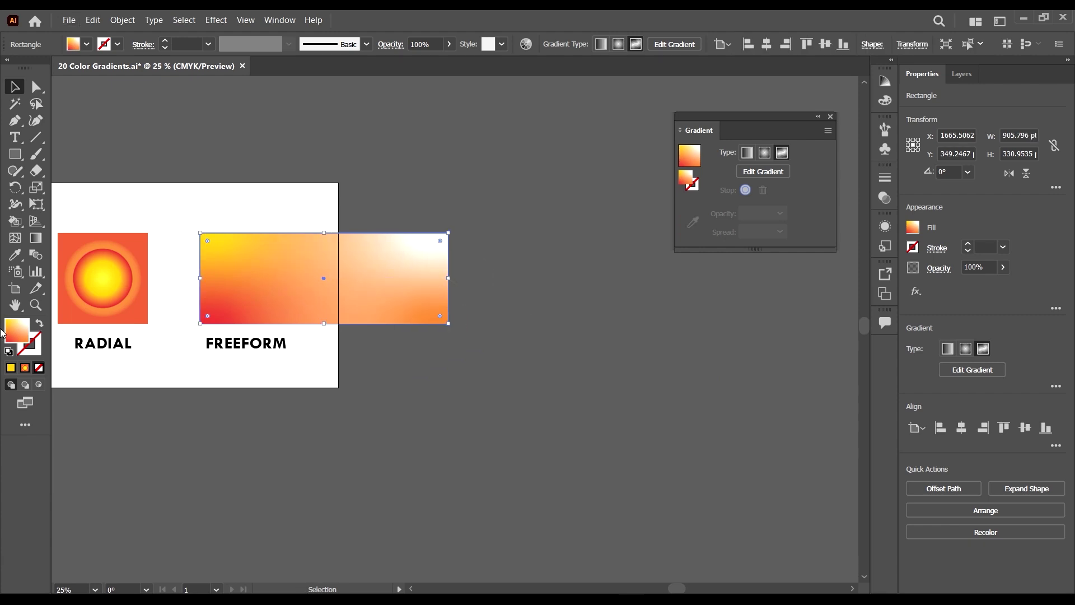
# Extend the artboard horizontally to about 2321 pt wide so it holds the whole freeform rectangle
pyautogui.click(15, 288)
pyautogui.moveTo(335, 283); pyautogui.dragTo(588, 285)
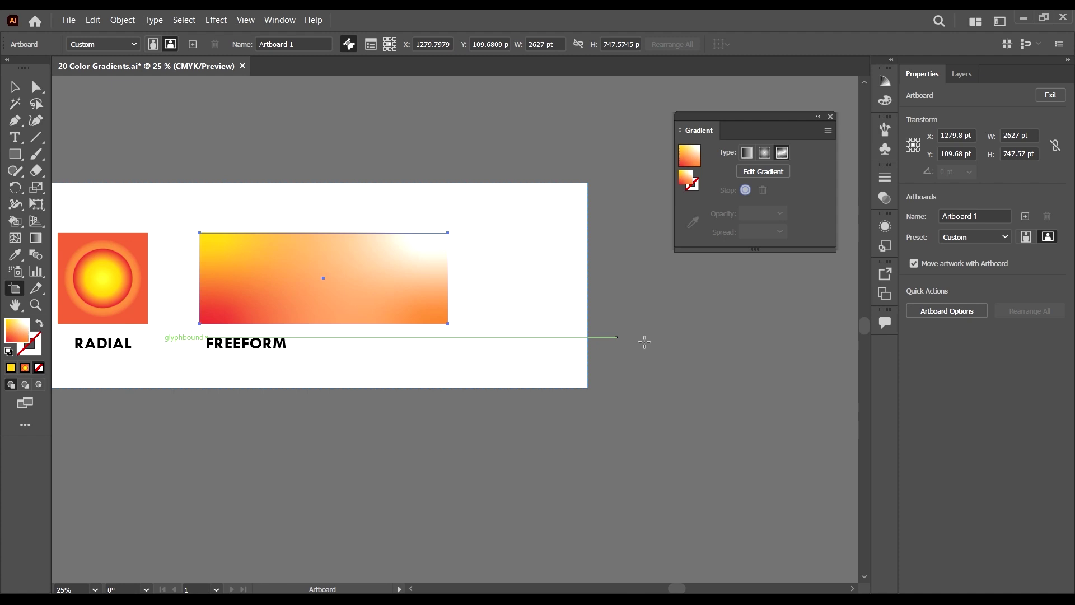
pyautogui.hotkey('ctrl', '-')
pyautogui.moveTo(666, 338); pyautogui.dragTo(612, 345)
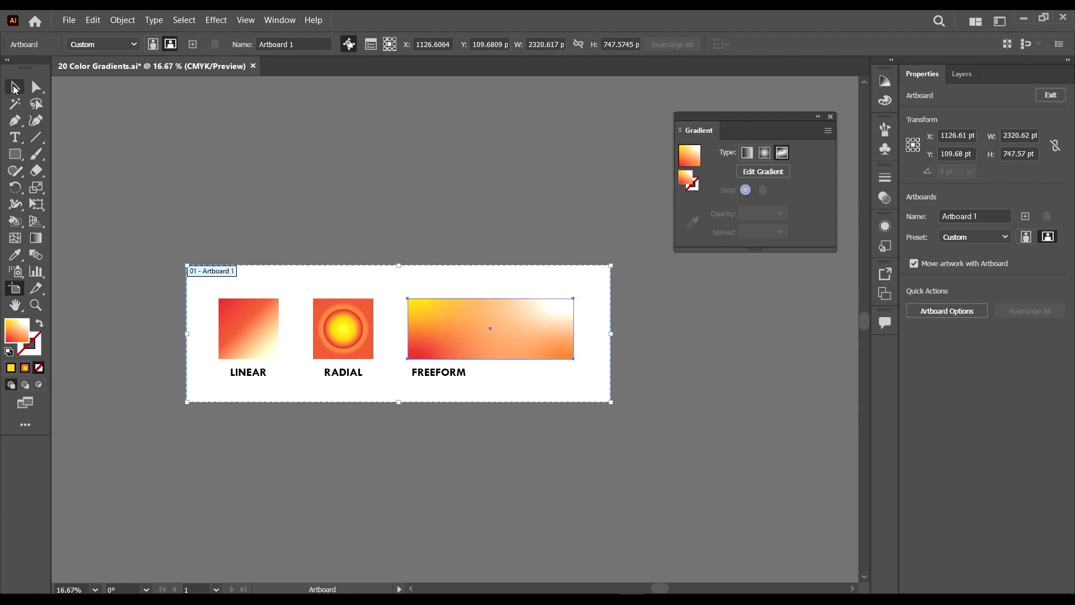
pyautogui.click(14, 86)
# Reselect the freeform rectangle and open its gradient for editing with color points
pyautogui.scroll(3, 490, 340)
pyautogui.hscroll(3, 424, 320)
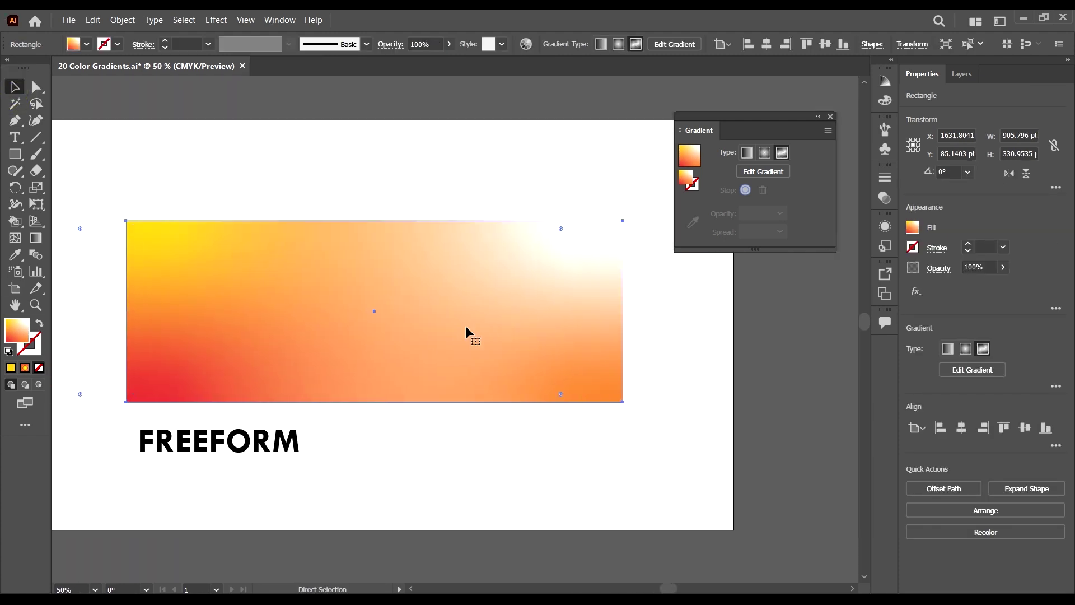
pyautogui.click(522, 429)
pyautogui.click(417, 280)
pyautogui.scroll(-3, 416, 280)
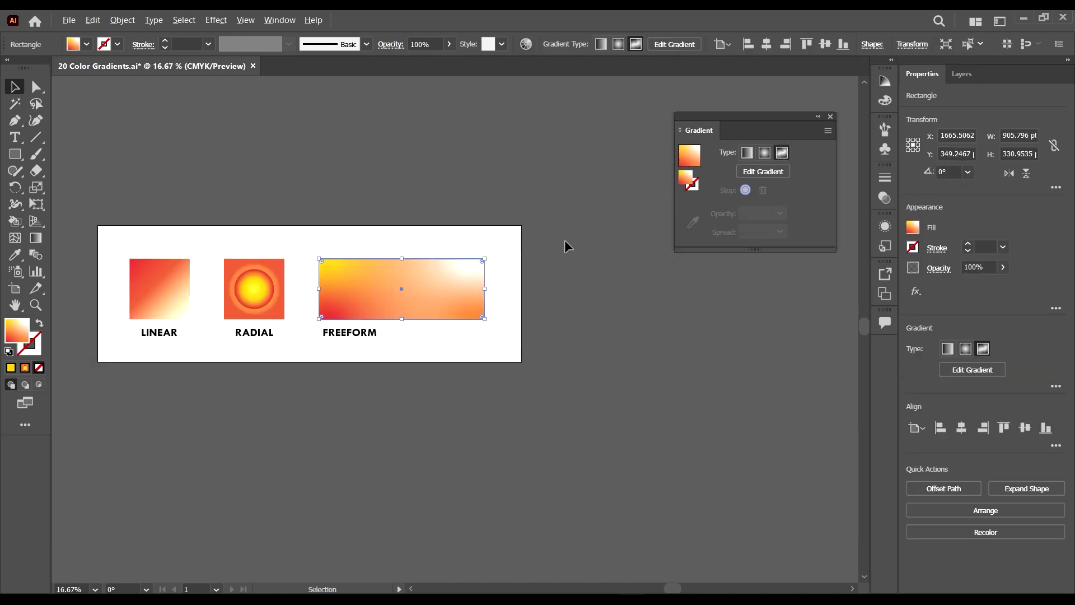
pyautogui.scroll(1, 417, 268)
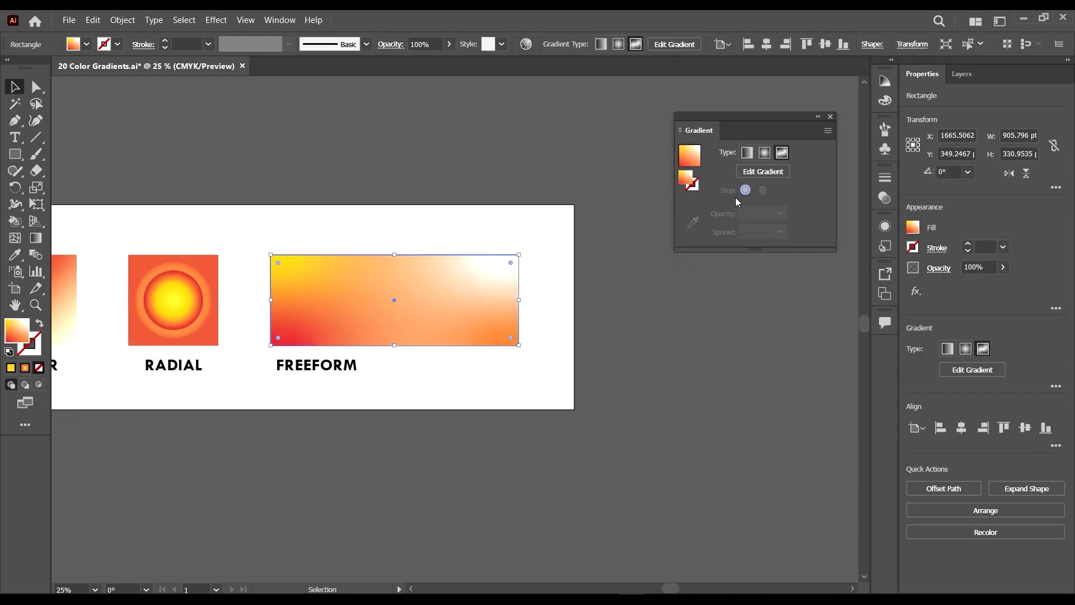
pyautogui.click(762, 171)
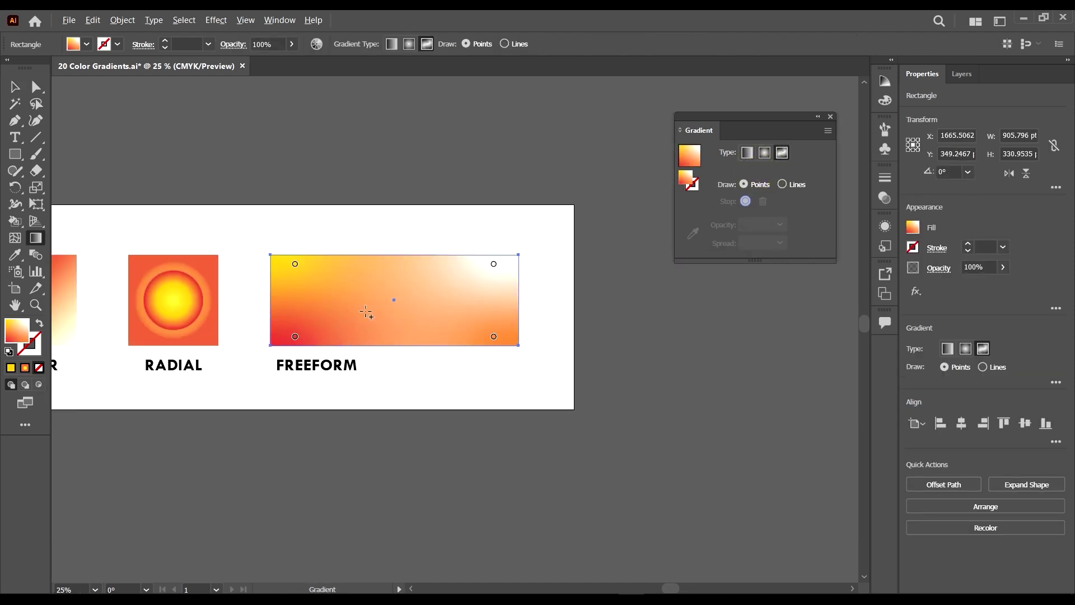
pyautogui.scroll(1, 365, 313)
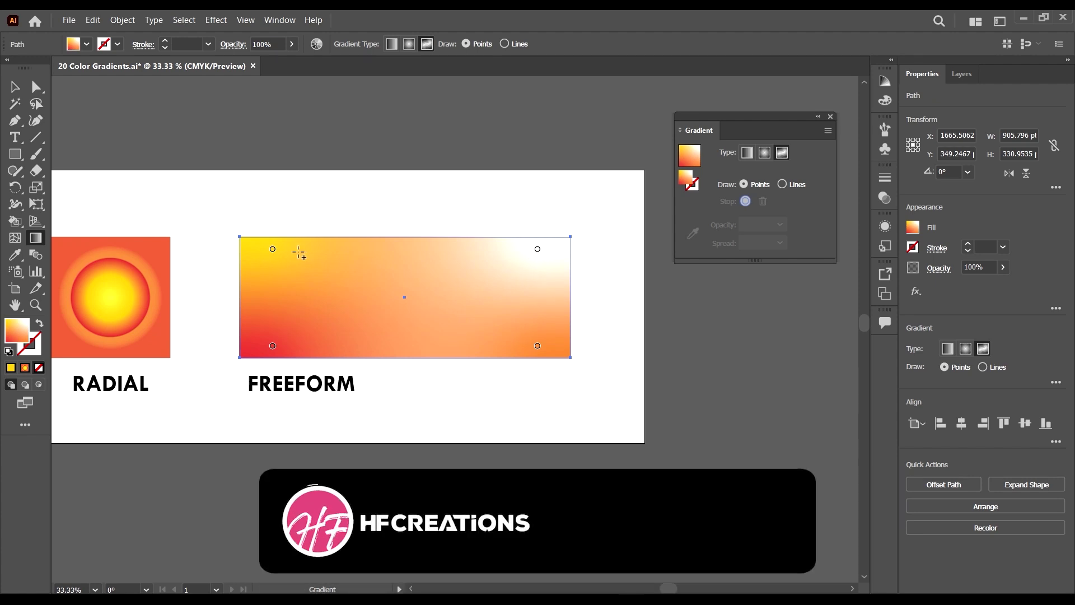
pyautogui.press('v')
pyautogui.scroll(-1, 292, 311)
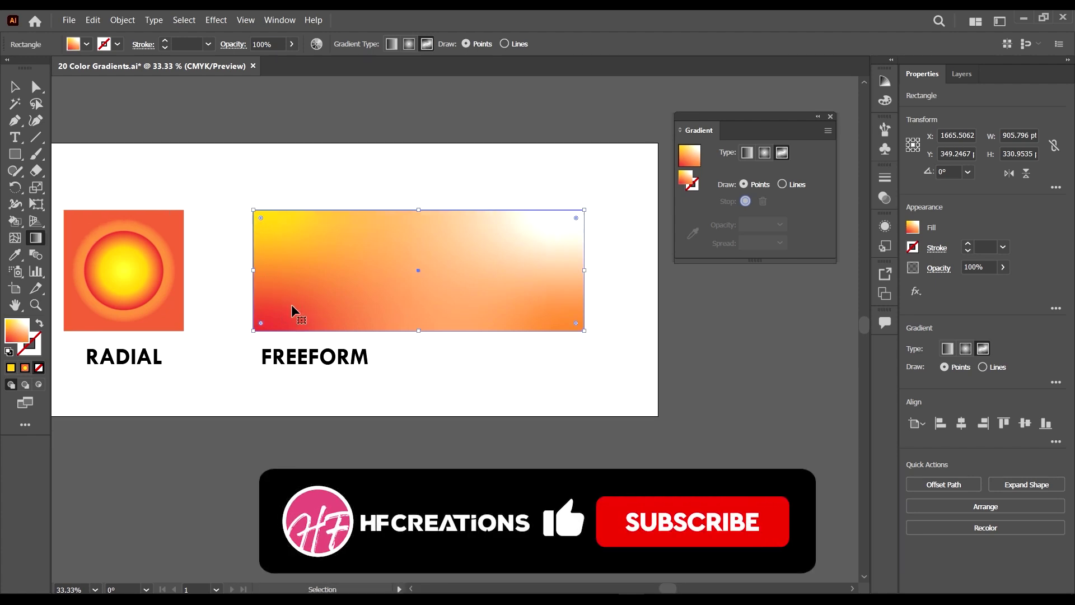
pyautogui.hscroll(-2, 292, 311)
pyautogui.hscroll(-3, 202, 241)
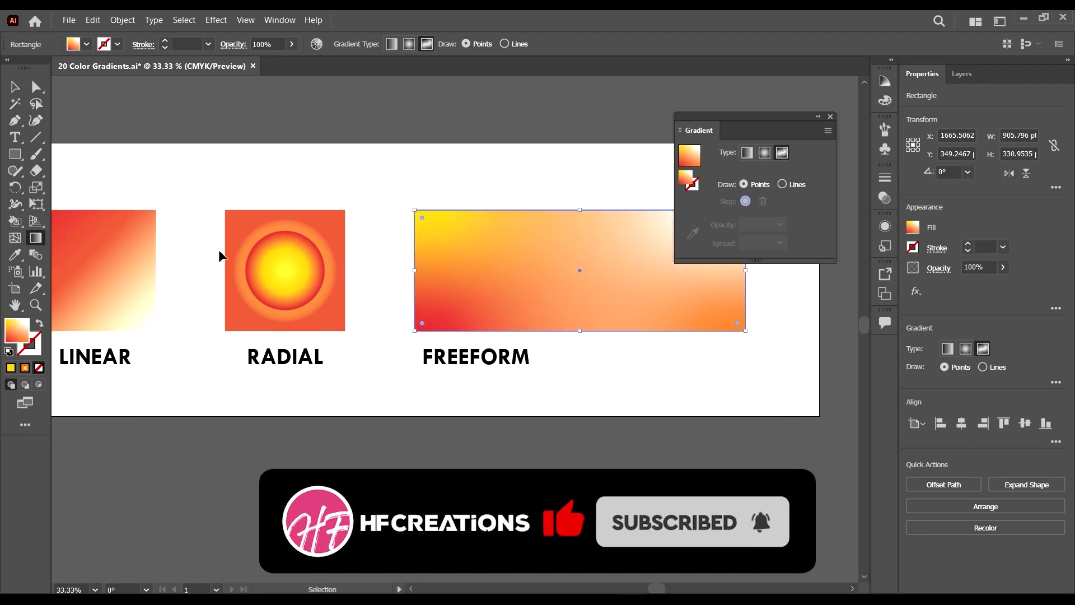
pyautogui.hscroll(-1, 220, 253)
pyautogui.hscroll(4, 439, 283)
pyautogui.press('g')
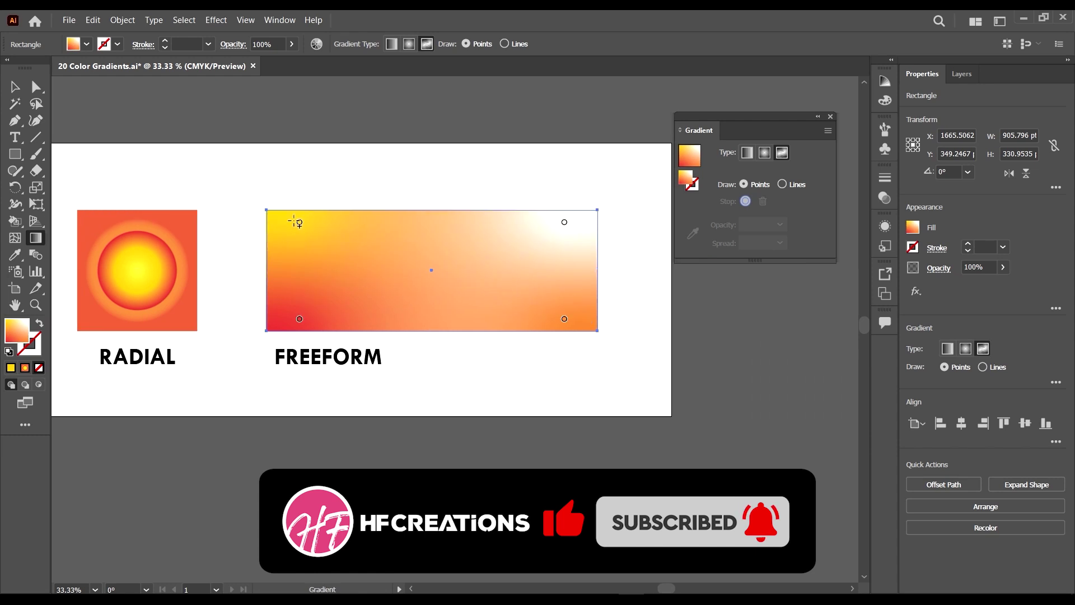
# Select the yellow corner point and add a color point in the left half of the freeform rectangle, just below mid-height
pyautogui.click(298, 223)
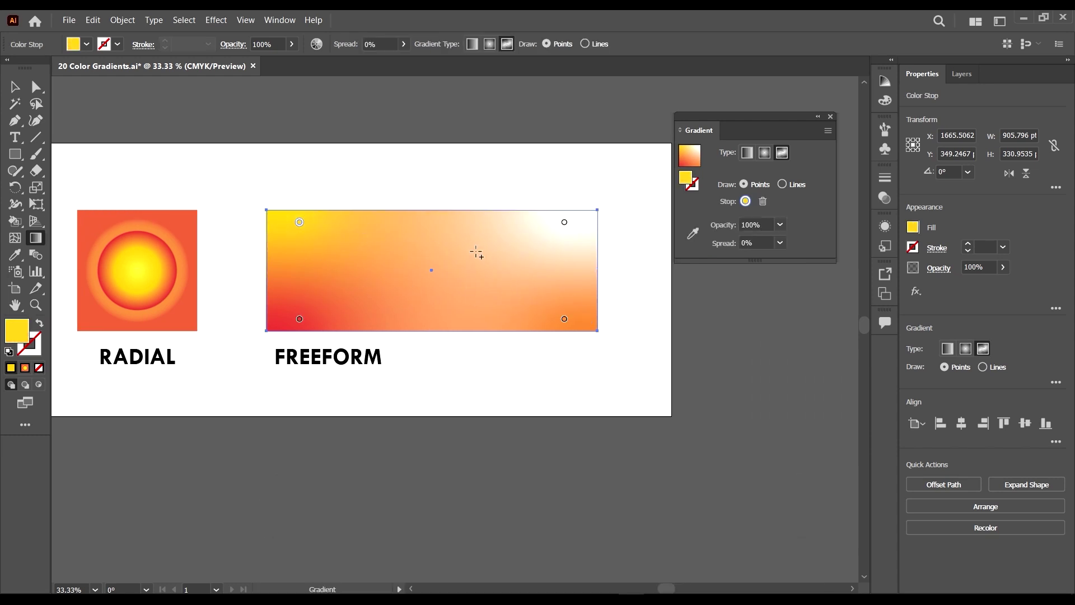
pyautogui.scroll(-1, 392, 241)
pyautogui.scroll(1, 342, 238)
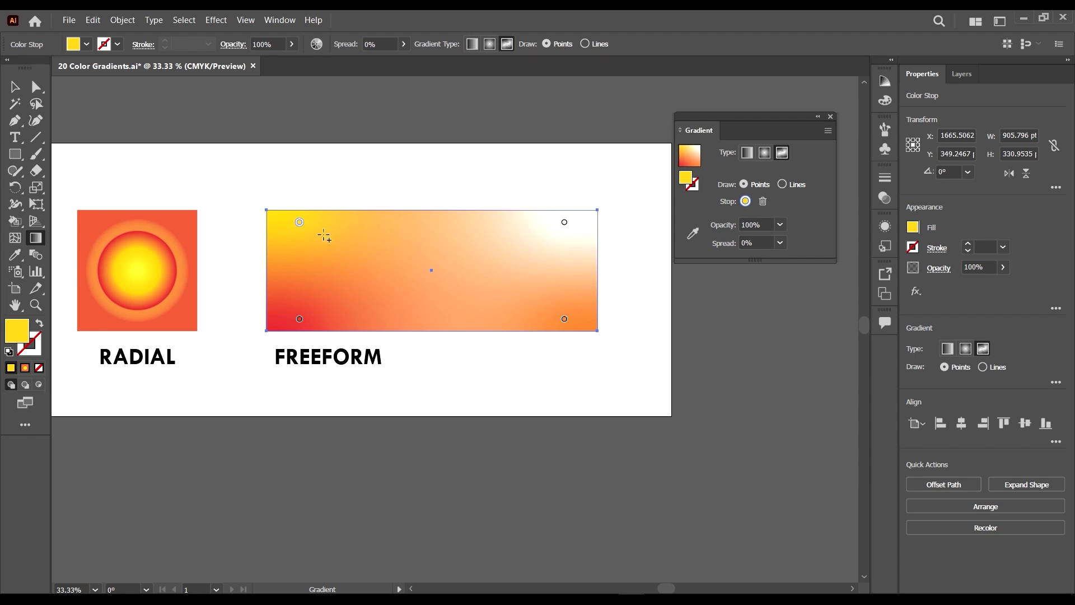
pyautogui.click(349, 276)
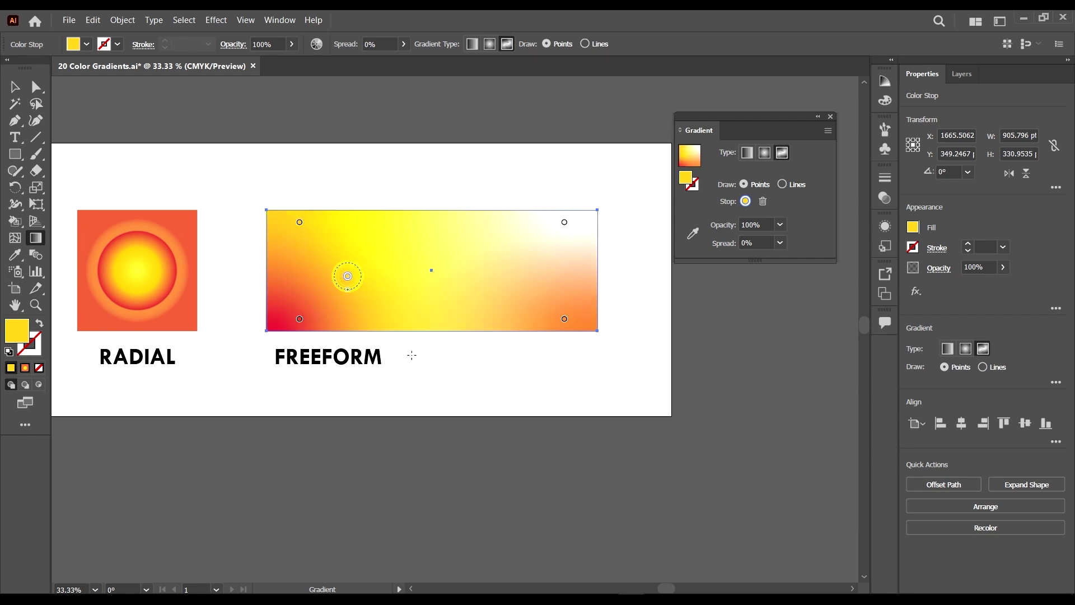
# Recolor the new point dark reddish brown with magenta 67%, yellow 68% and black 65%
pyautogui.doubleClick(348, 277)
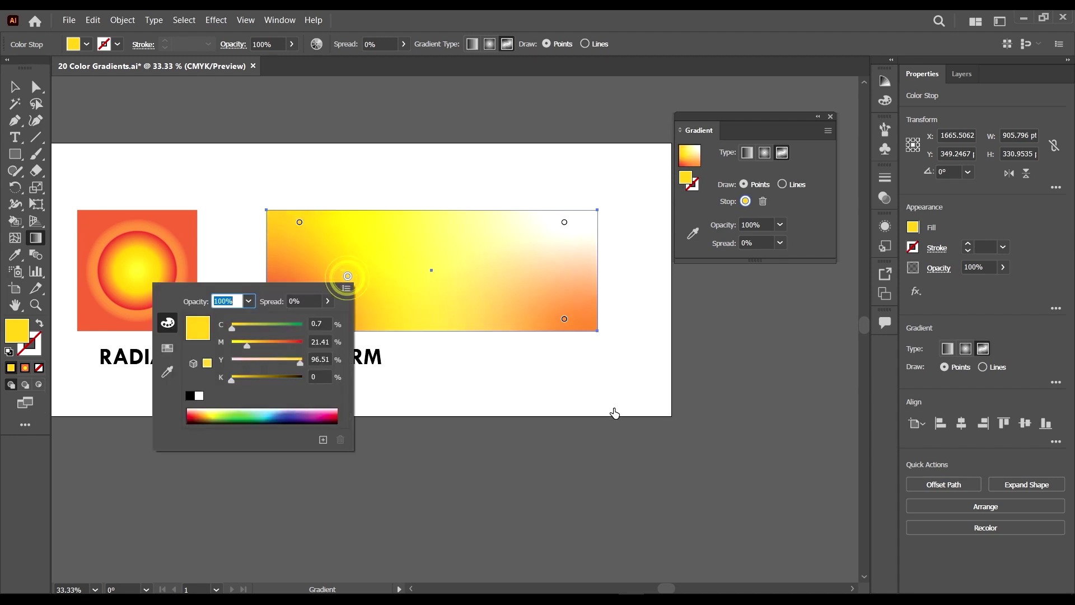
pyautogui.moveTo(269, 359)
pyautogui.mouseDown()
pyautogui.moveTo(259, 360)
pyautogui.moveTo(293, 377)
pyautogui.moveTo(279, 378)
pyautogui.mouseUp()
pyautogui.click(278, 365)
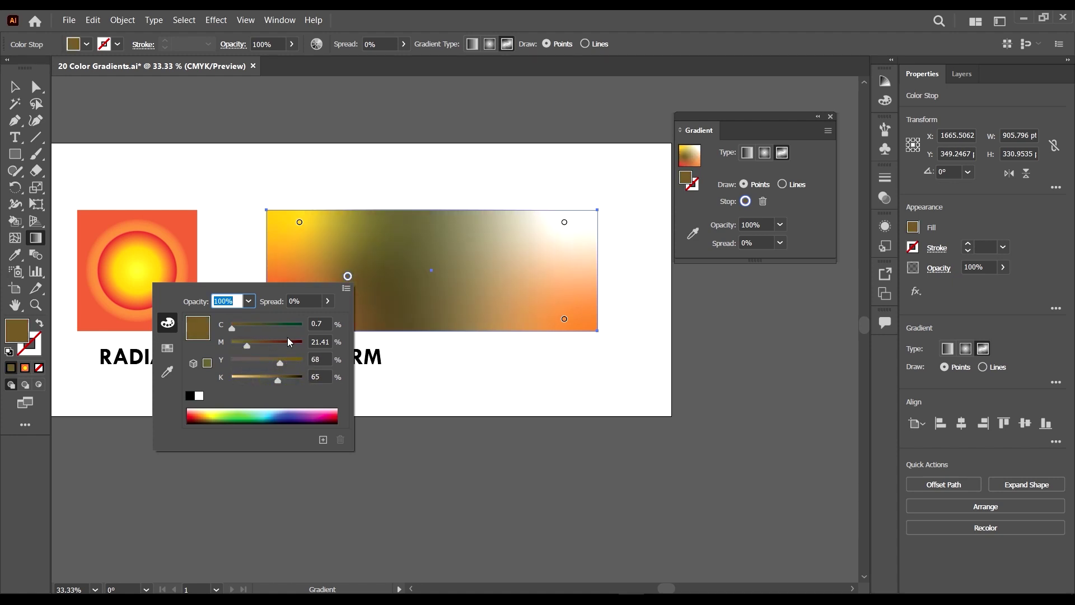
pyautogui.moveTo(292, 341); pyautogui.dragTo(280, 342)
pyautogui.click(461, 16)
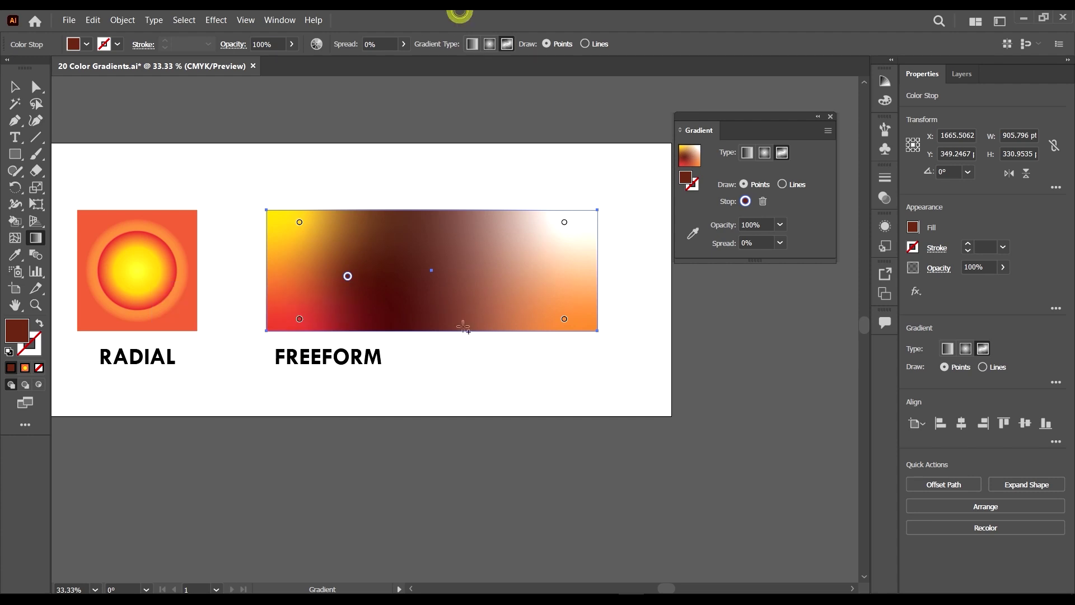
# Recolor the point in the rectangle's left half to a brighter red
pyautogui.doubleClick(689, 179)
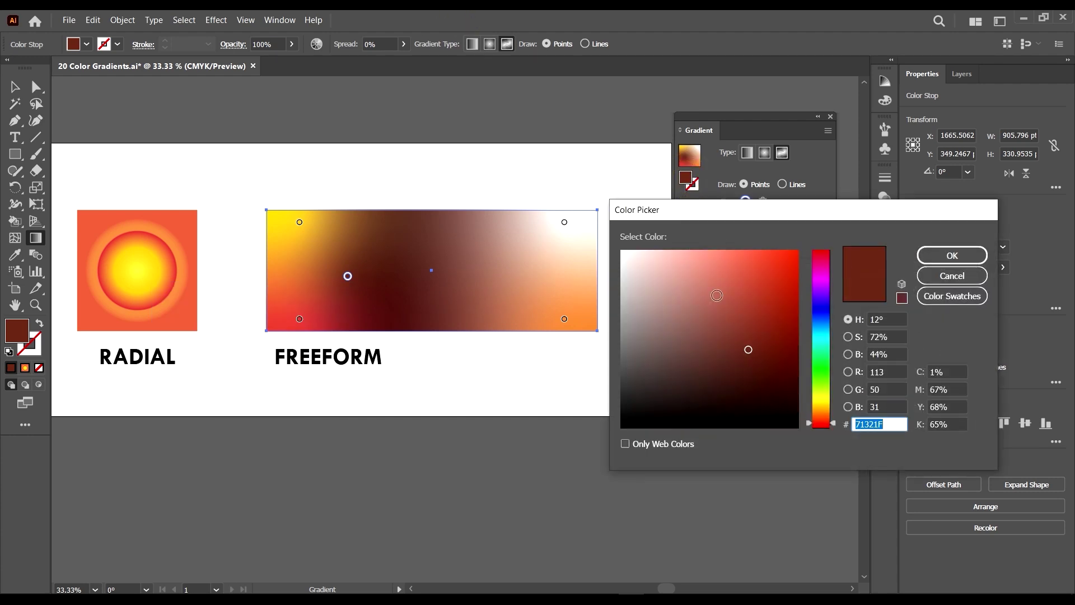
pyautogui.moveTo(747, 306); pyautogui.dragTo(762, 292)
pyautogui.click(934, 254)
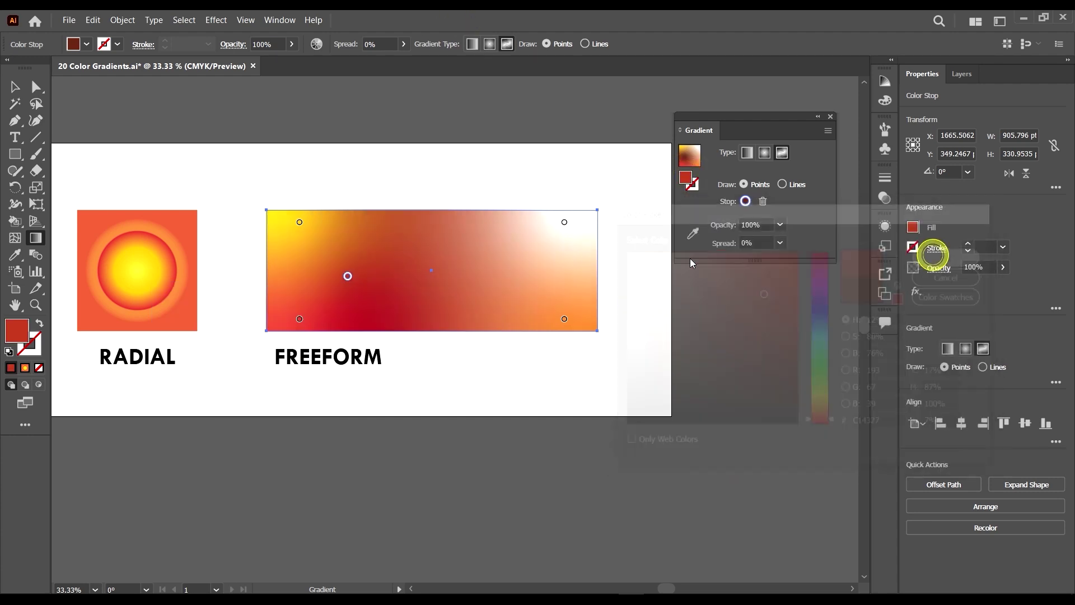
# Add a color point near the white corner of the freeform rectangle and make it bright blue
pyautogui.click(512, 237)
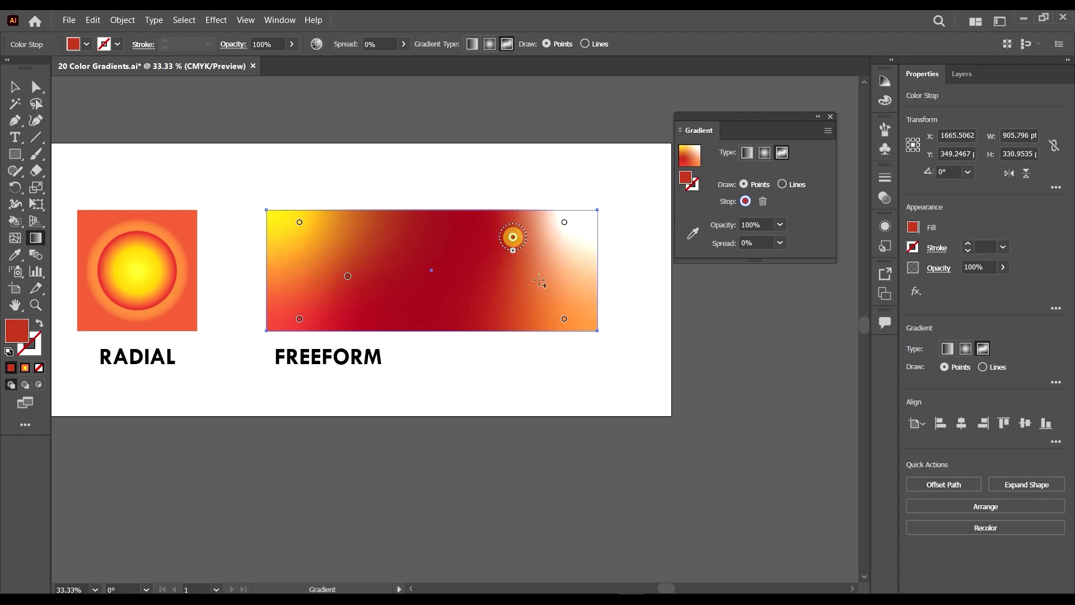
pyautogui.doubleClick(690, 178)
pyautogui.click(825, 324)
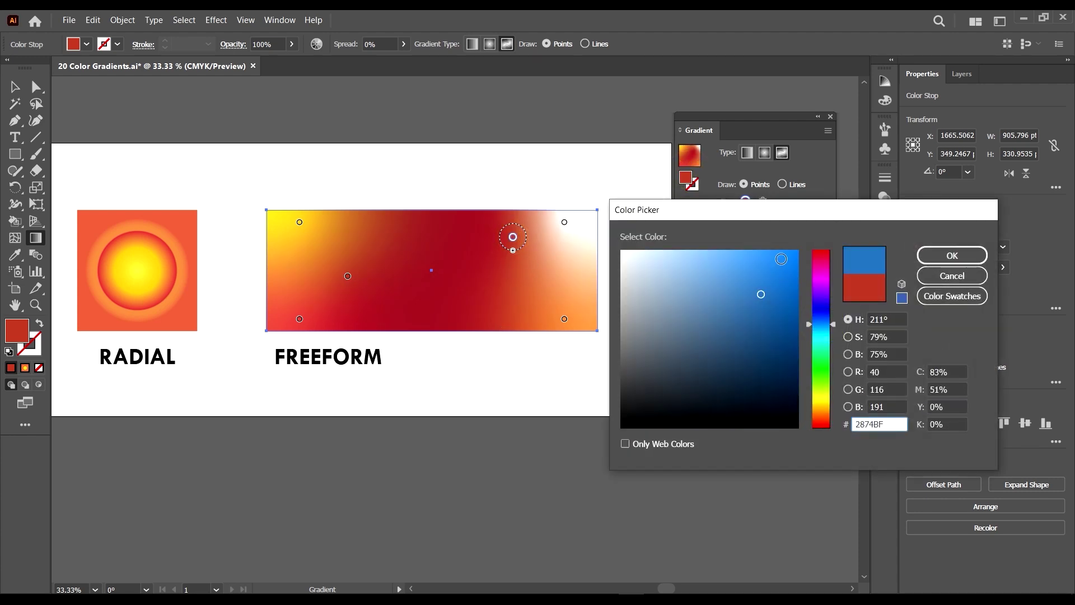
pyautogui.click(781, 254)
pyautogui.click(947, 253)
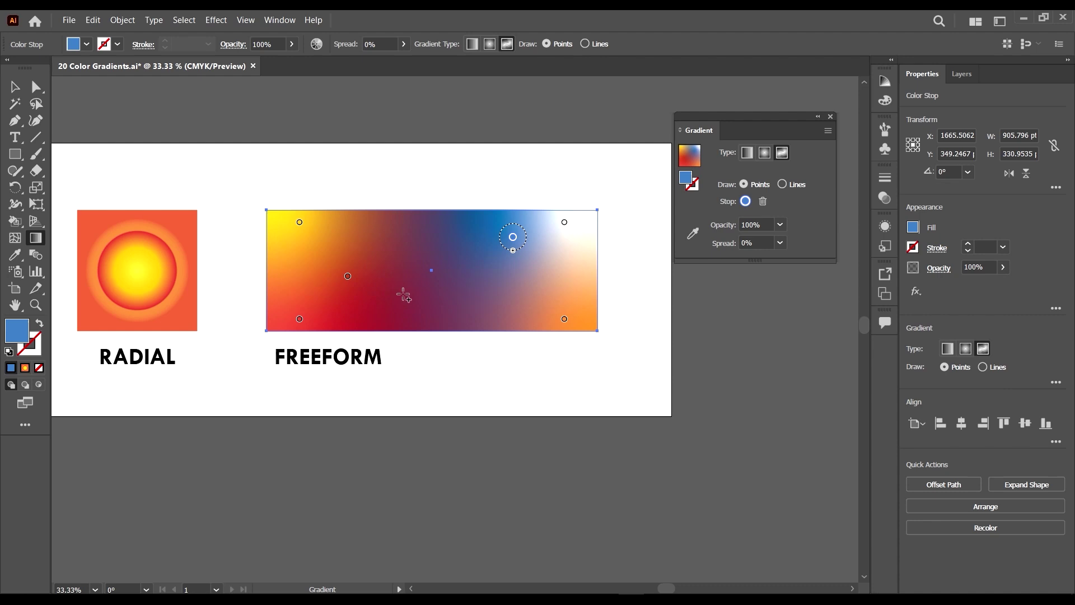
# Add a color point just below and left of the rectangle's center and make it light blue (A4D6FF)
pyautogui.click(403, 294)
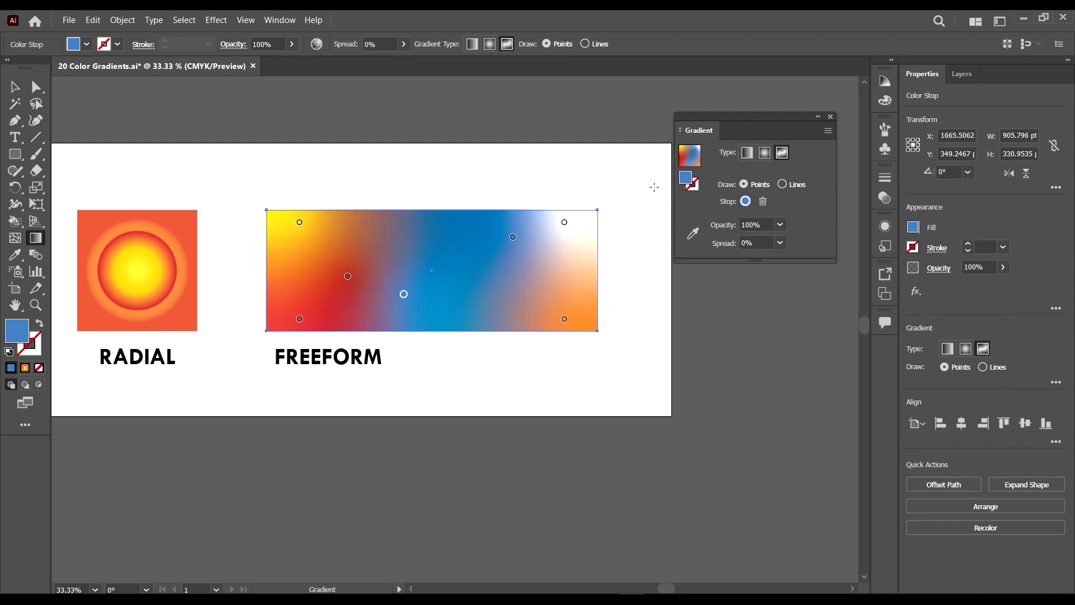
pyautogui.doubleClick(685, 179)
pyautogui.moveTo(713, 287); pyautogui.dragTo(684, 251)
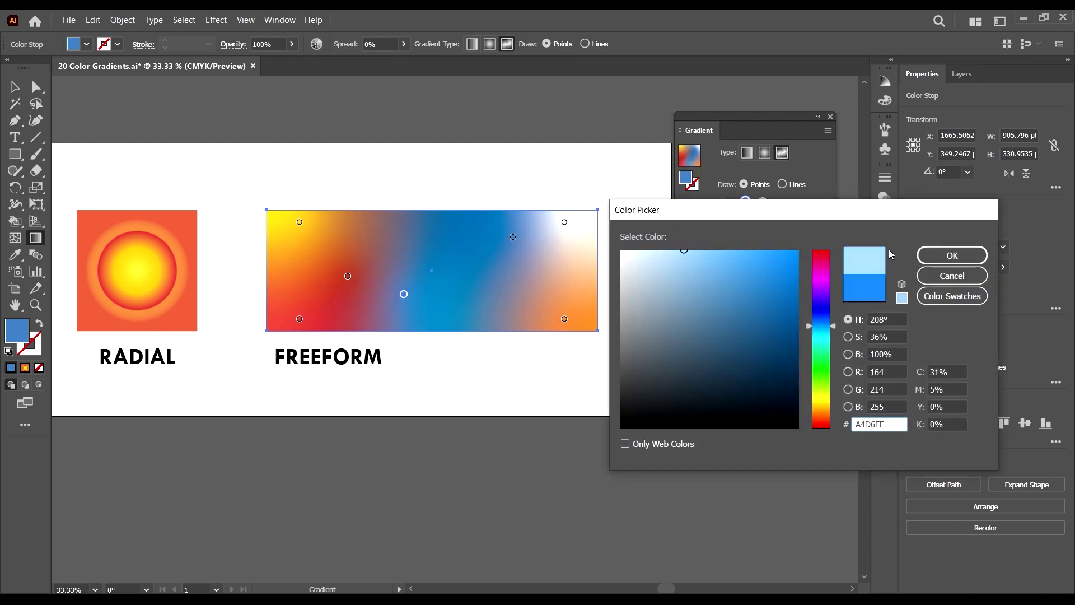
pyautogui.click(890, 247)
pyautogui.click(947, 255)
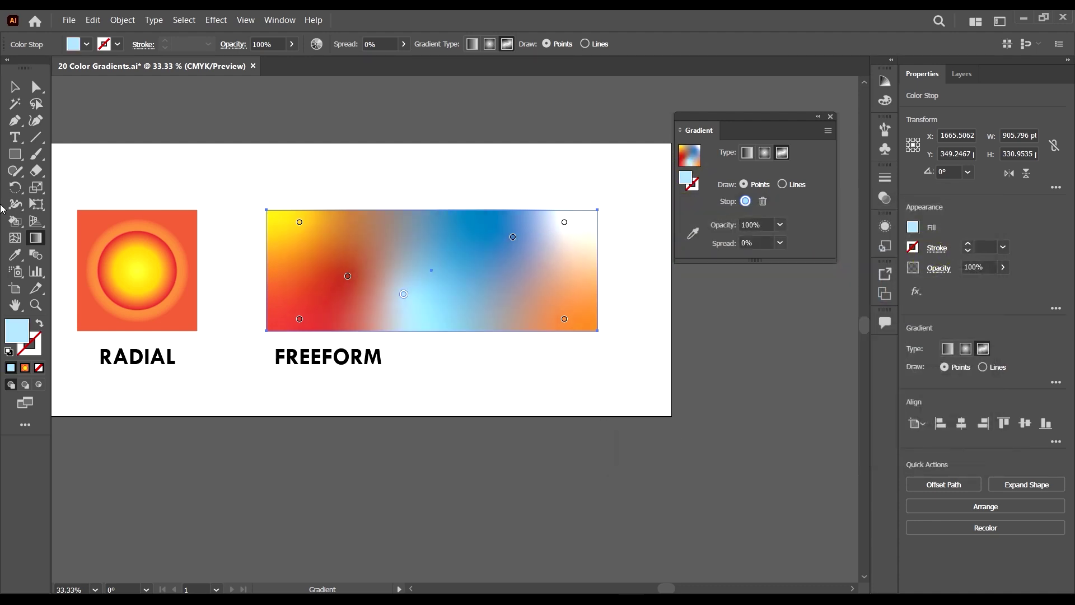
# Lighten the light blue point to a paler tint and reduce its cyan
pyautogui.doubleClick(19, 339)
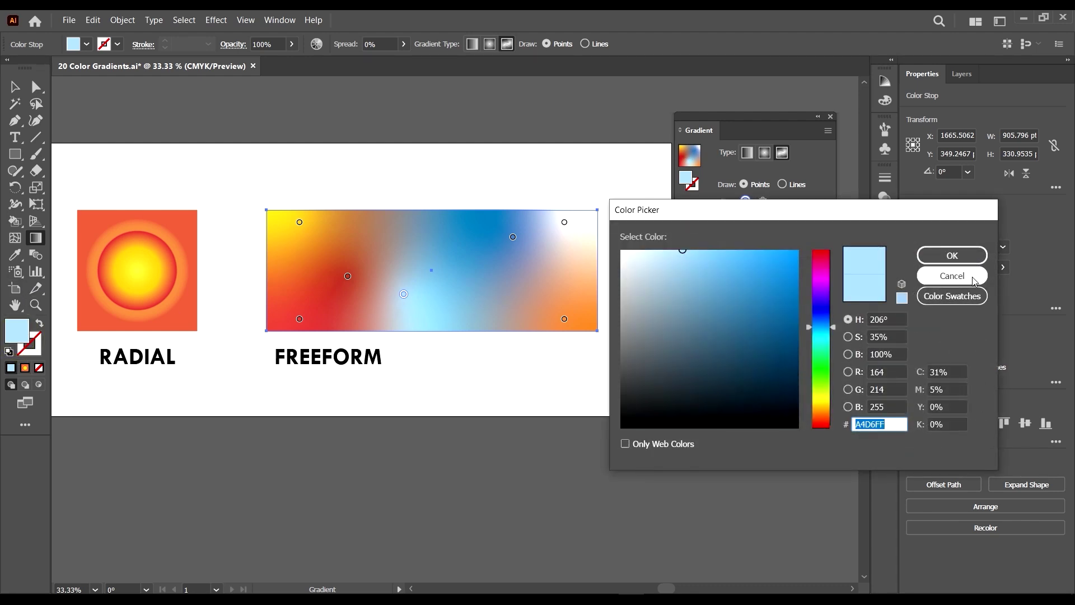
pyautogui.click(929, 259)
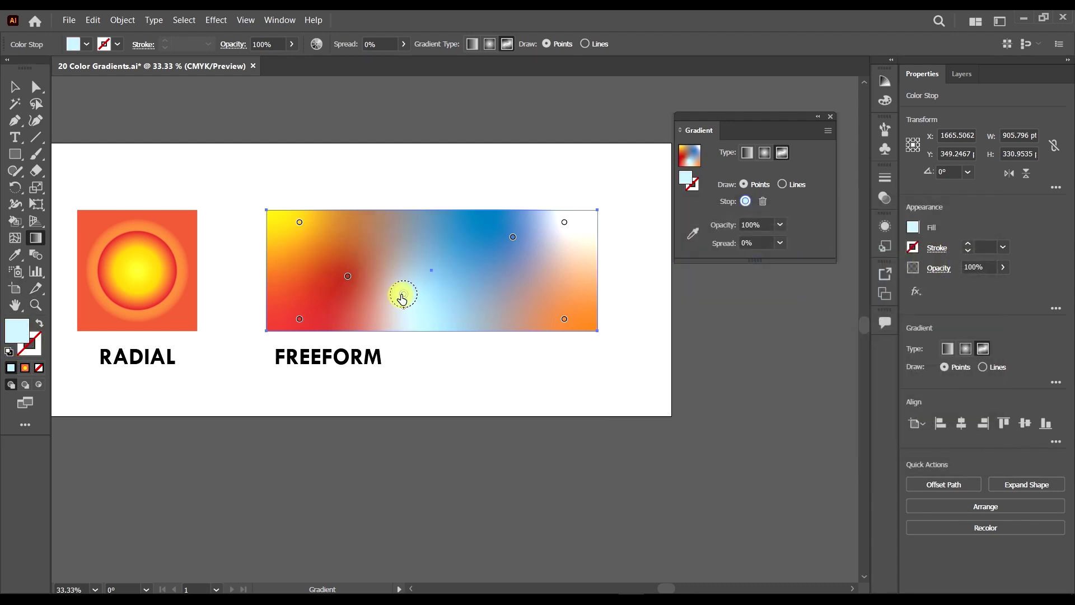
pyautogui.doubleClick(402, 295)
pyautogui.moveTo(303, 346); pyautogui.dragTo(298, 347)
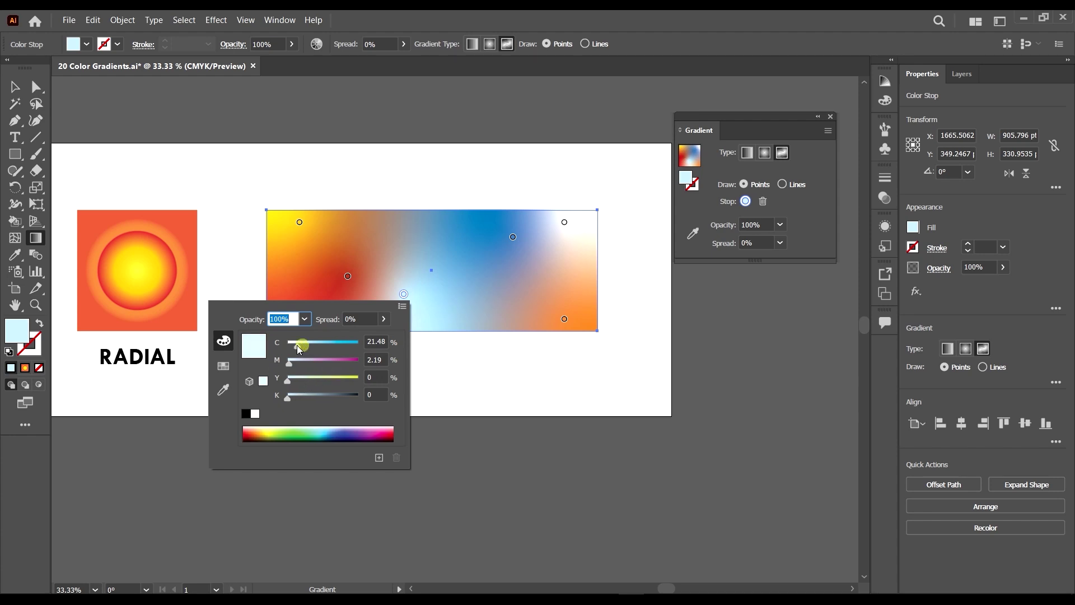
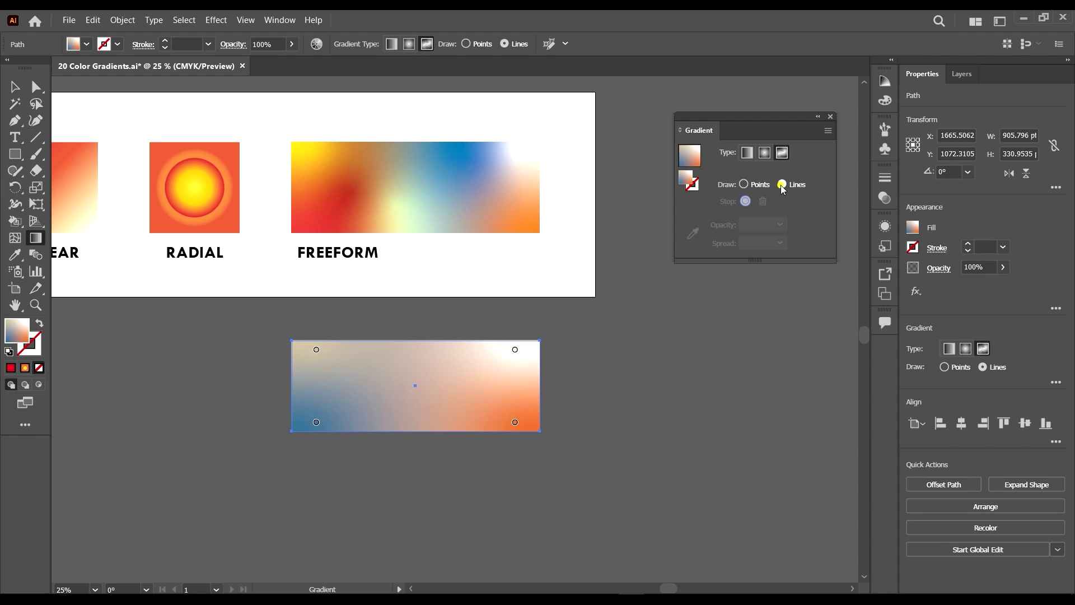
# Move the second freeform rectangle to the right of the artboard, level with the first one, at about X 2761, Y 349 pt
pyautogui.hotkey('ctrl', '=')
pyautogui.press('v')
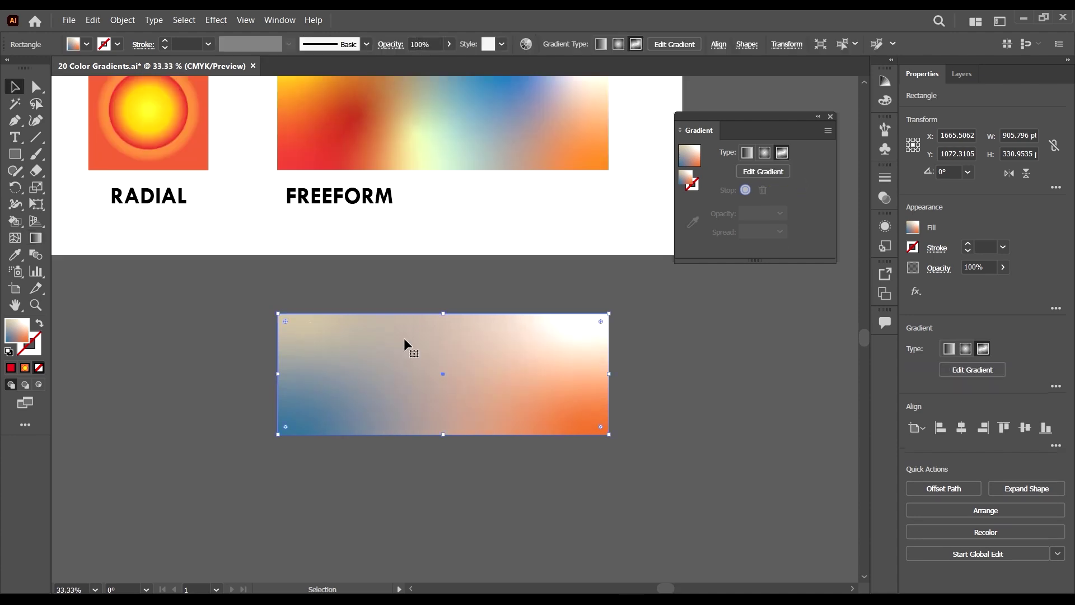
pyautogui.hotkey('ctrl', '-')
pyautogui.hotkey('ctrl', '-')
pyautogui.scroll(1, 463, 365)
pyautogui.click(465, 379)
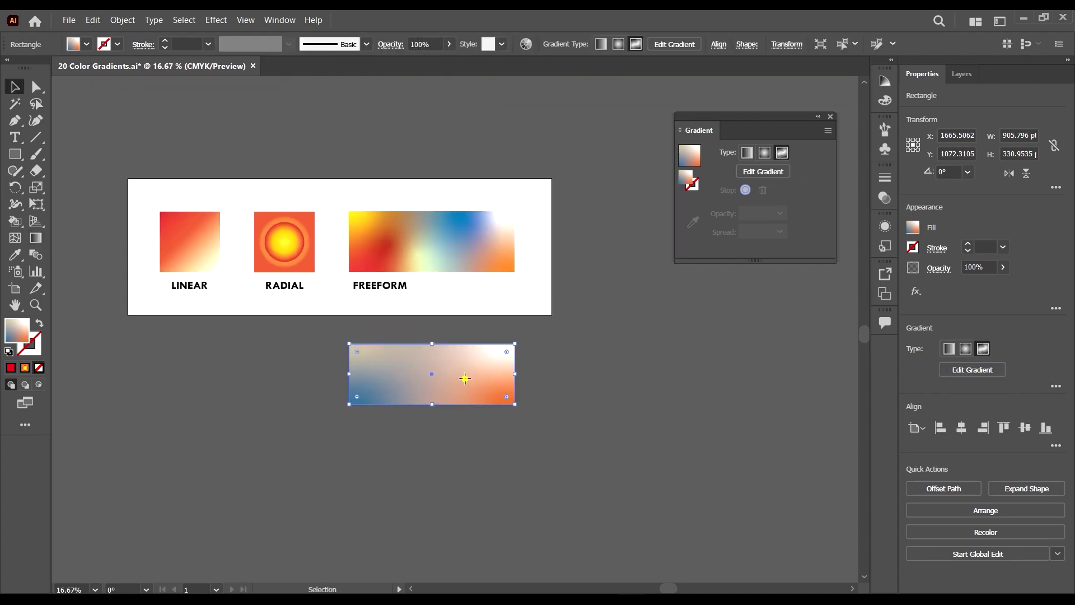
pyautogui.hscroll(2, 431, 368)
pyautogui.moveTo(431, 367); pyautogui.dragTo(596, 241)
pyautogui.hscroll(2, 545, 276)
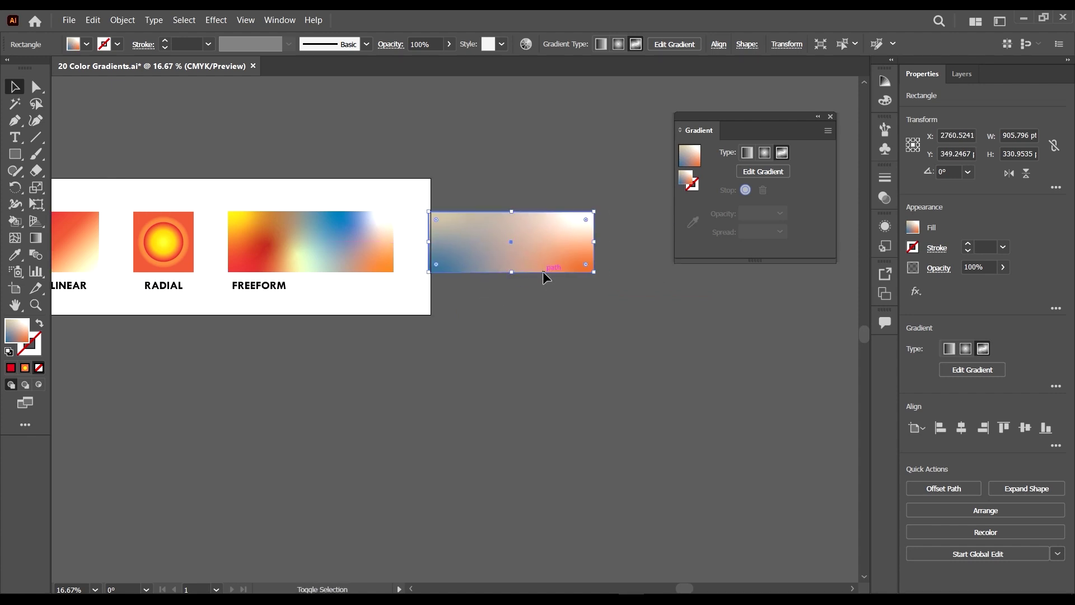
# Extend the artboard to the right to about 3466 pt wide so it holds the second freeform rectangle
pyautogui.hotkey('shift', 'o')
pyautogui.moveTo(431, 241); pyautogui.dragTo(643, 263)
pyautogui.scroll(-2, 643, 264)
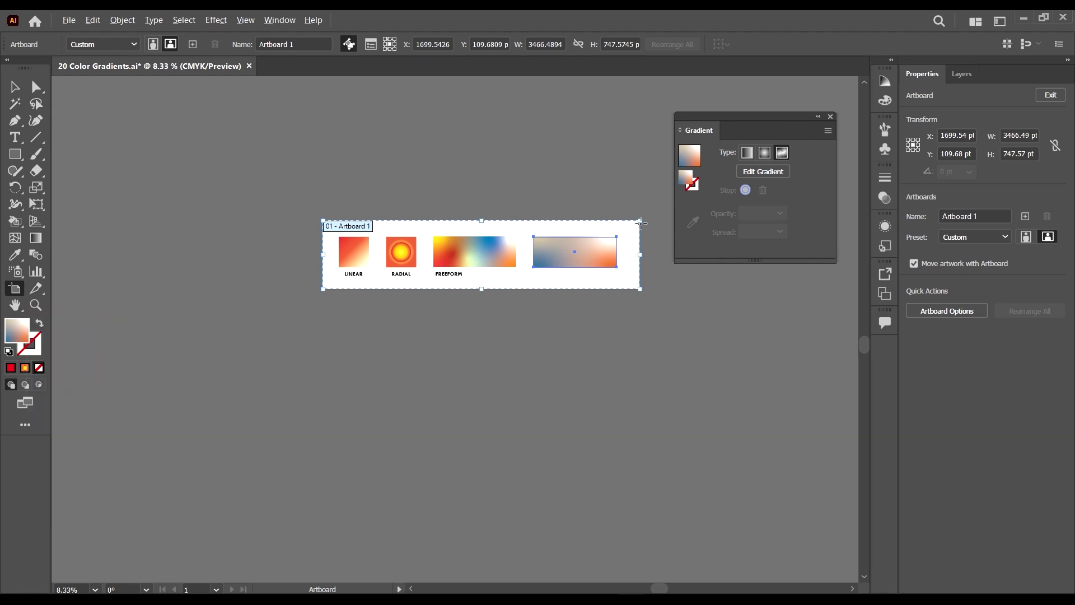
# Trim the artboard's right side so its width is about 3393 pt
pyautogui.scroll(1, 640, 223)
pyautogui.hscroll(-2, 620, 334)
pyautogui.scroll(1, 620, 334)
pyautogui.moveTo(408, 293); pyautogui.dragTo(509, 297)
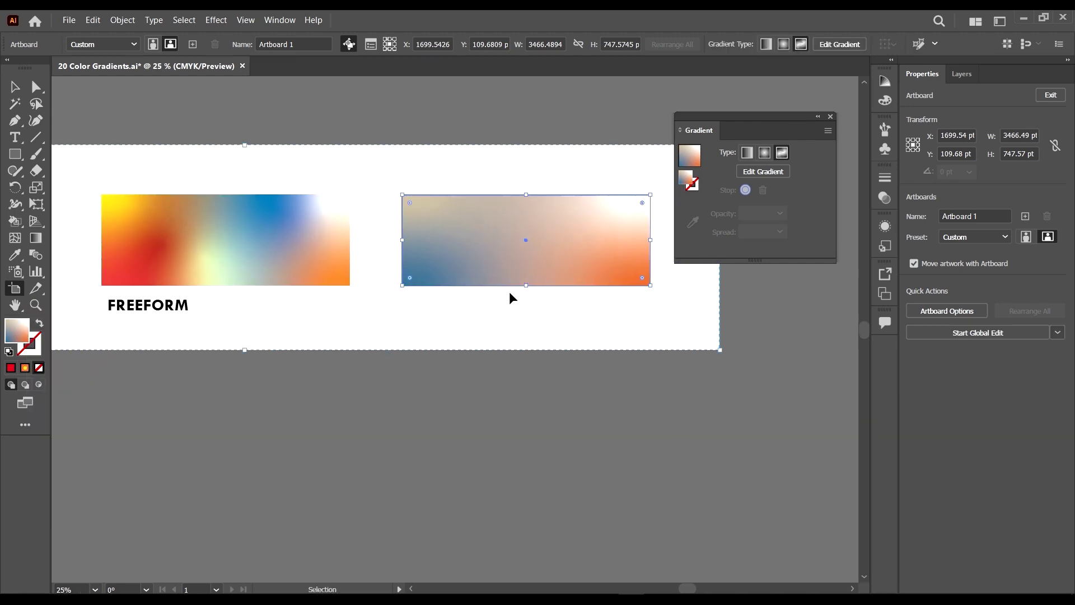
pyautogui.scroll(-1, 510, 297)
pyautogui.hscroll(-1, 487, 280)
pyautogui.hscroll(2, 504, 285)
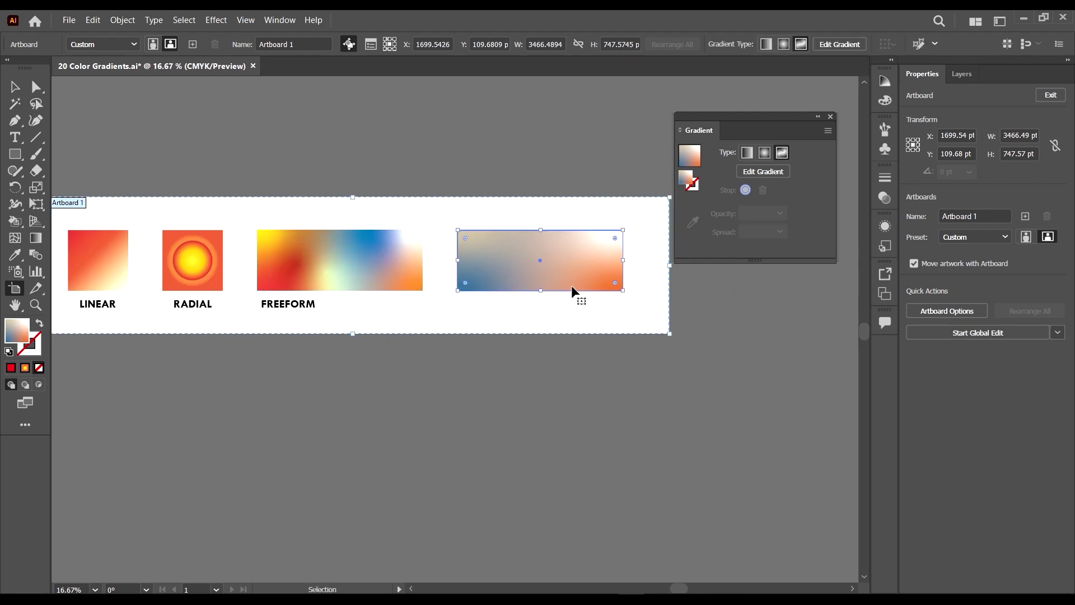
pyautogui.hscroll(1, 571, 284)
pyautogui.moveTo(643, 265); pyautogui.dragTo(630, 267)
pyautogui.scroll(-3, 629, 280)
pyautogui.scroll(5, 631, 295)
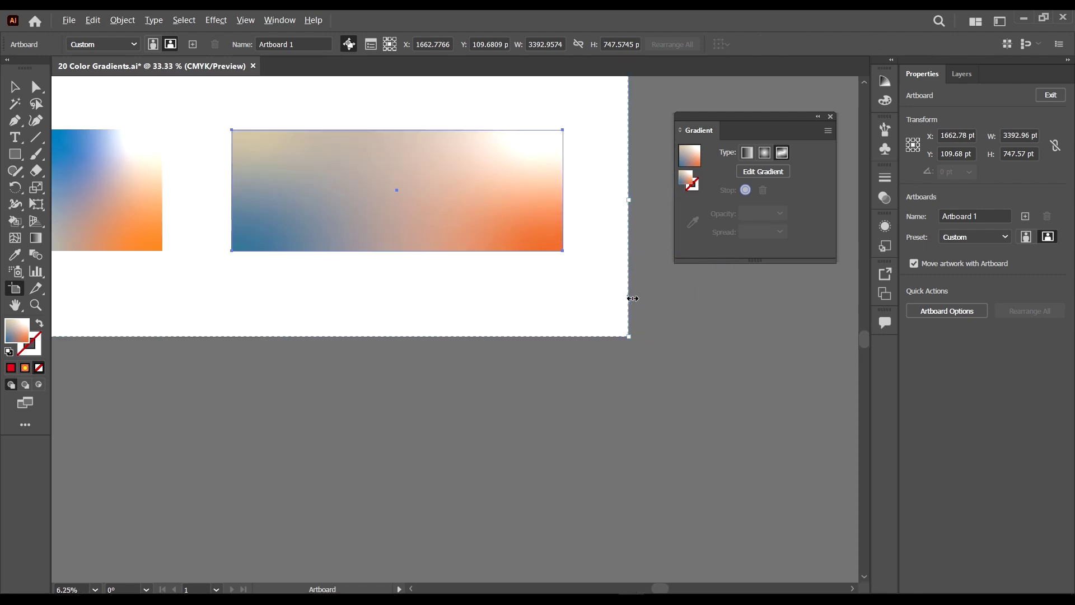
pyautogui.scroll(1, 554, 321)
# Reselect the second freeform rectangle and open its gradient for editing with the Lines draw mode
pyautogui.click(13, 87)
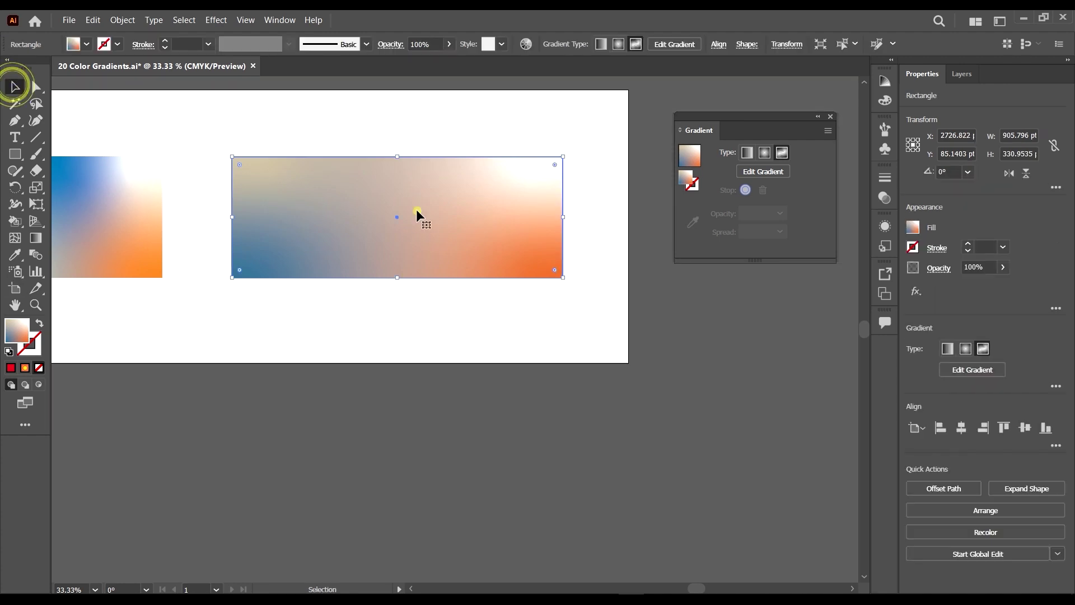
pyautogui.click(456, 363)
pyautogui.click(427, 262)
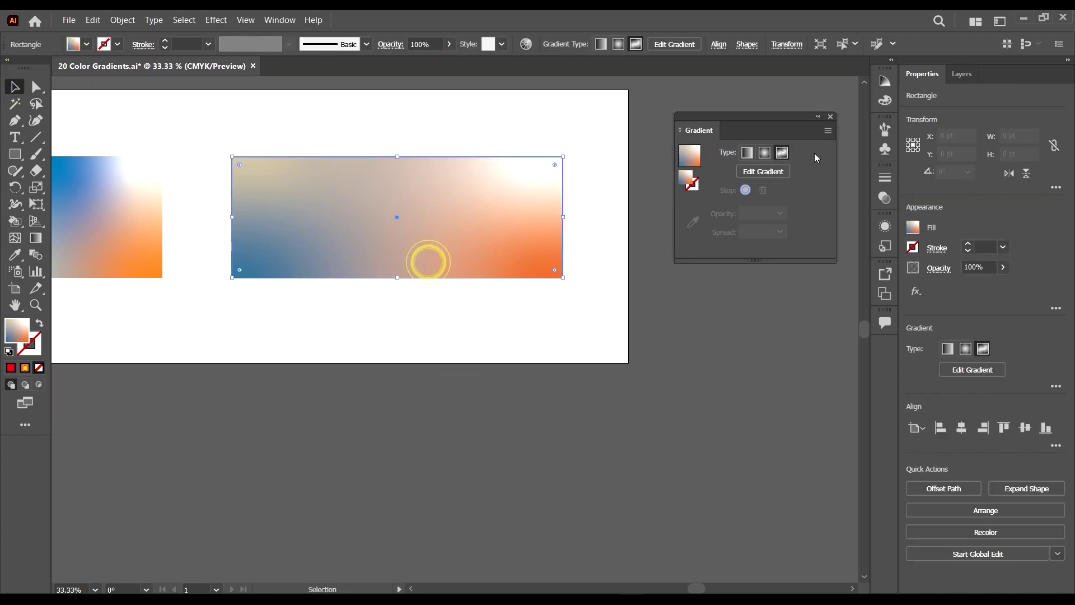
pyautogui.click(779, 175)
pyautogui.click(783, 184)
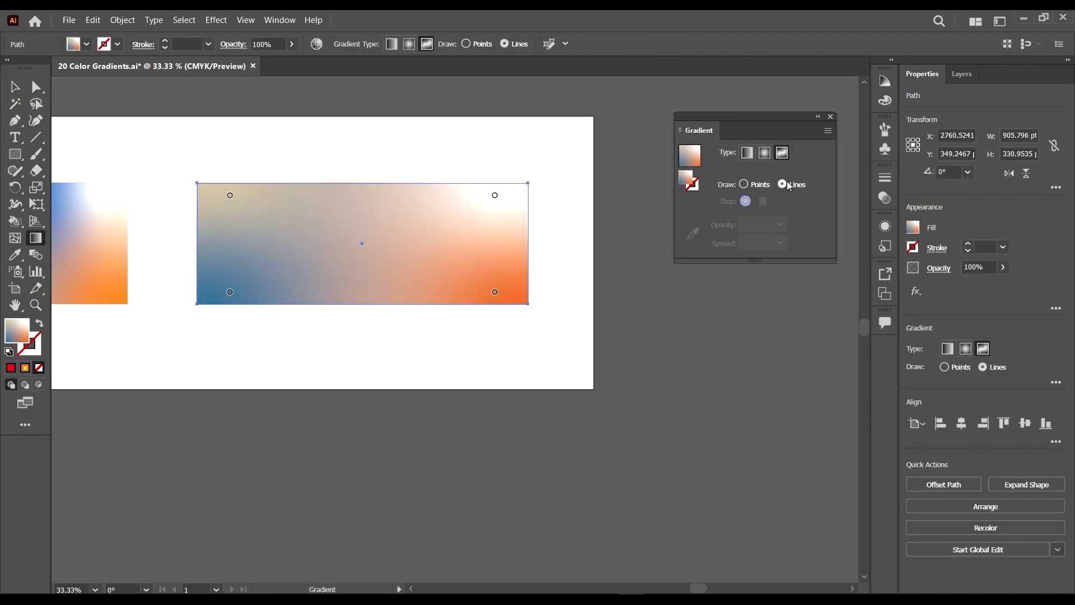
pyautogui.click(784, 184)
# Draw a wavy line of 12 white color stops across the second freeform rectangle, curling back above its orange corner
pyautogui.scroll(1, 272, 227)
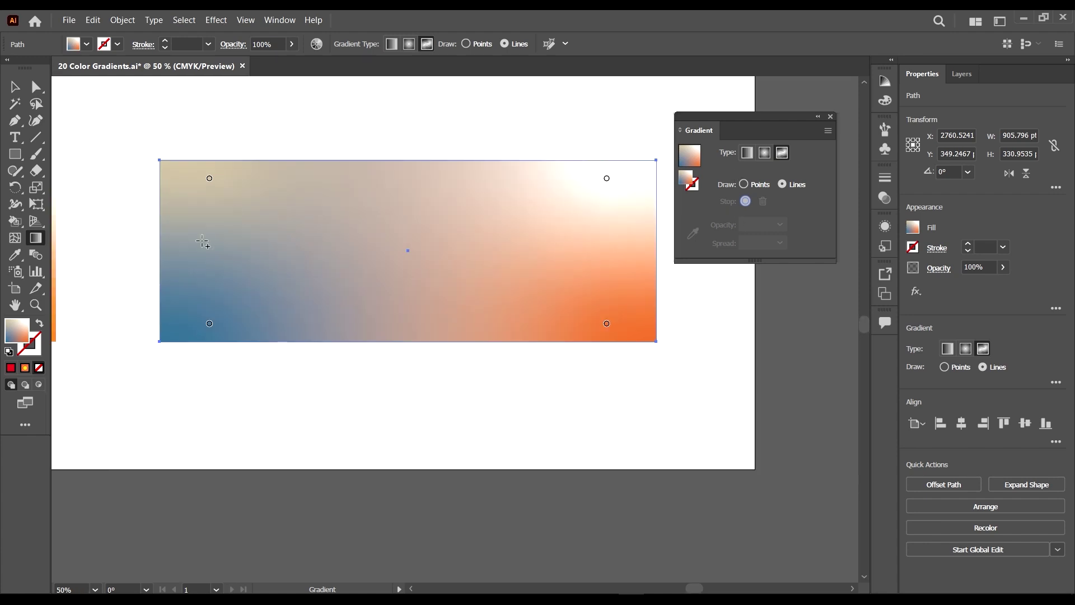
pyautogui.click(186, 282)
pyautogui.click(237, 242)
pyautogui.click(280, 270)
pyautogui.click(334, 302)
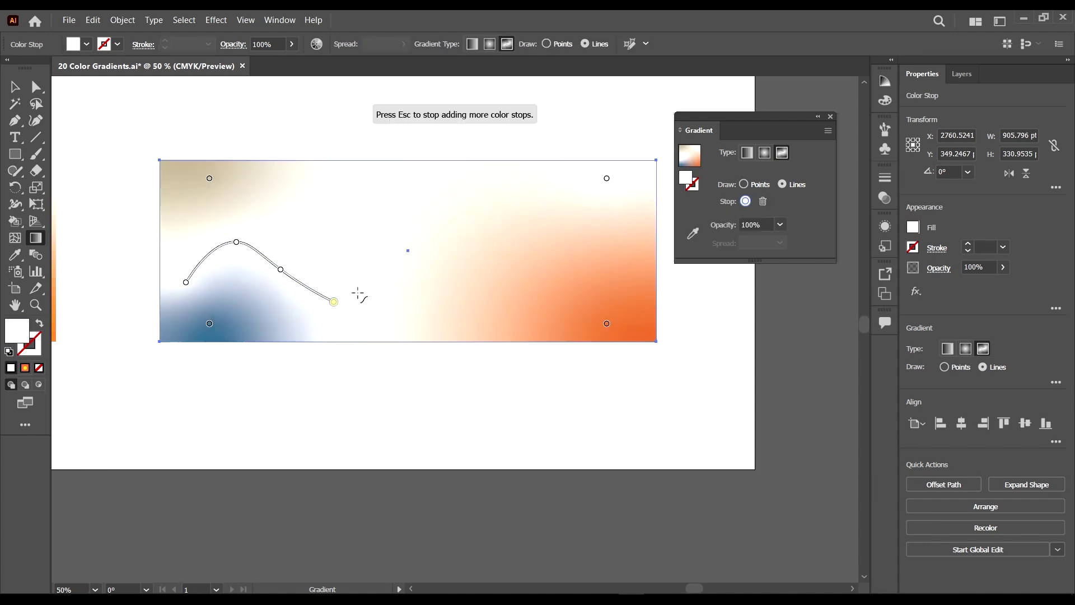
pyautogui.click(361, 276)
pyautogui.click(487, 208)
pyautogui.click(497, 276)
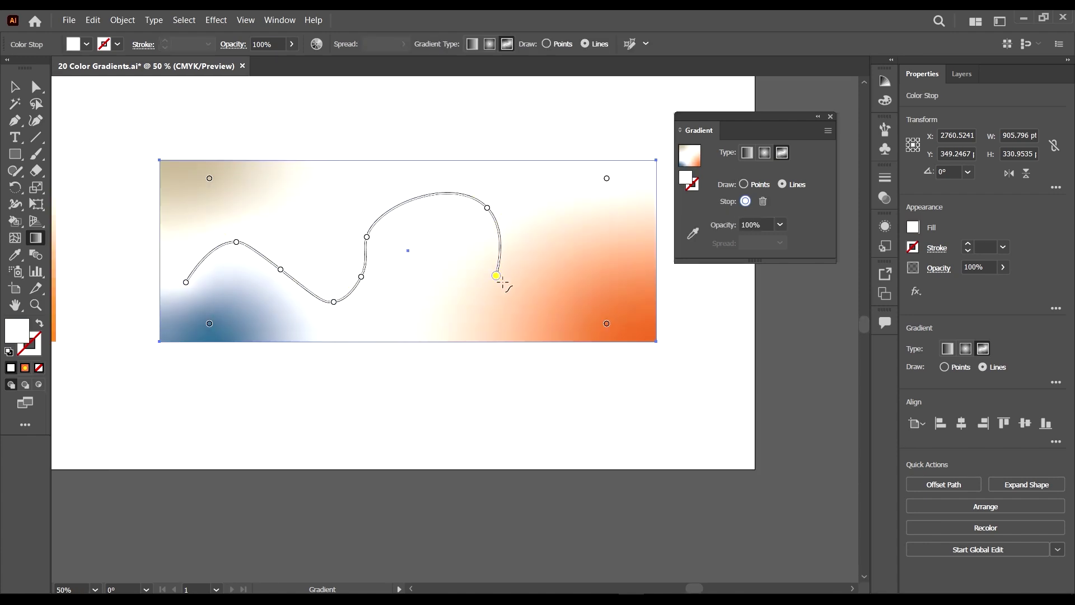
pyautogui.click(542, 284)
pyautogui.click(579, 233)
pyautogui.click(635, 259)
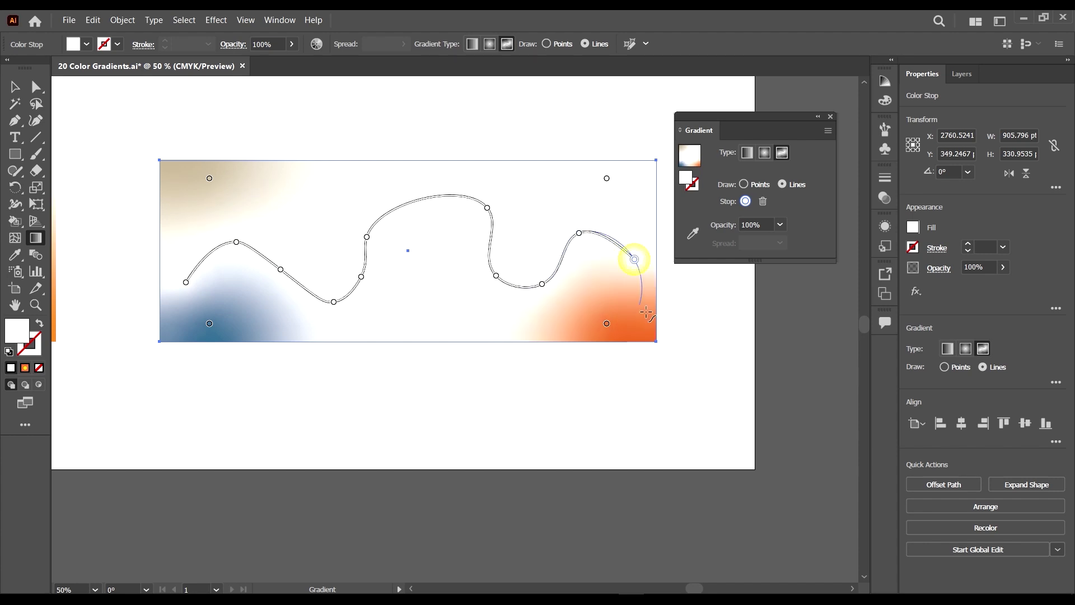
pyautogui.click(578, 308)
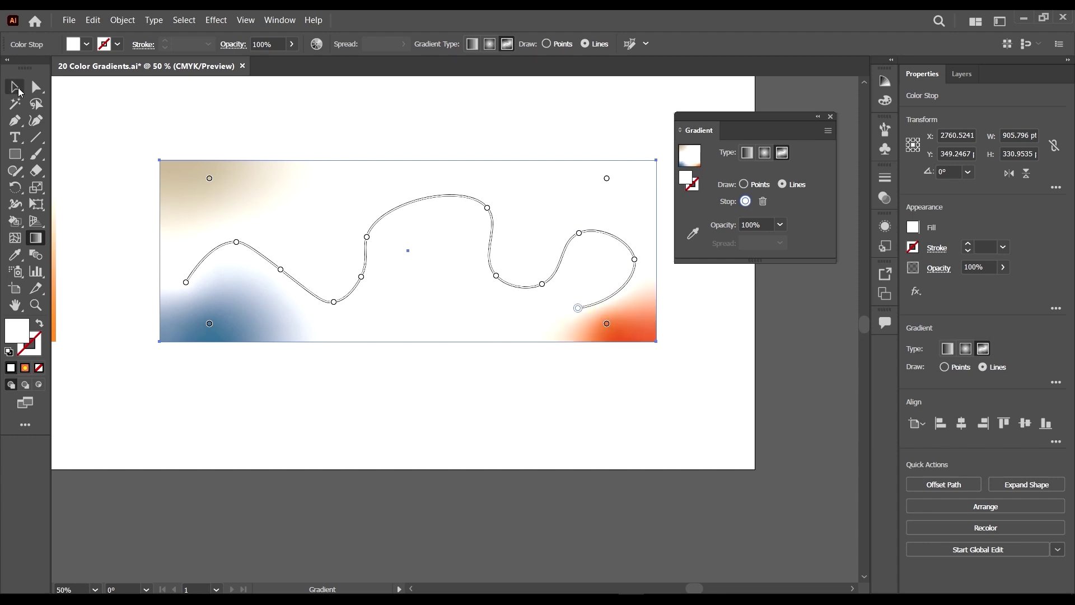
# Finish the gradient line and reopen the rectangle's gradient for editing
pyautogui.click(16, 88)
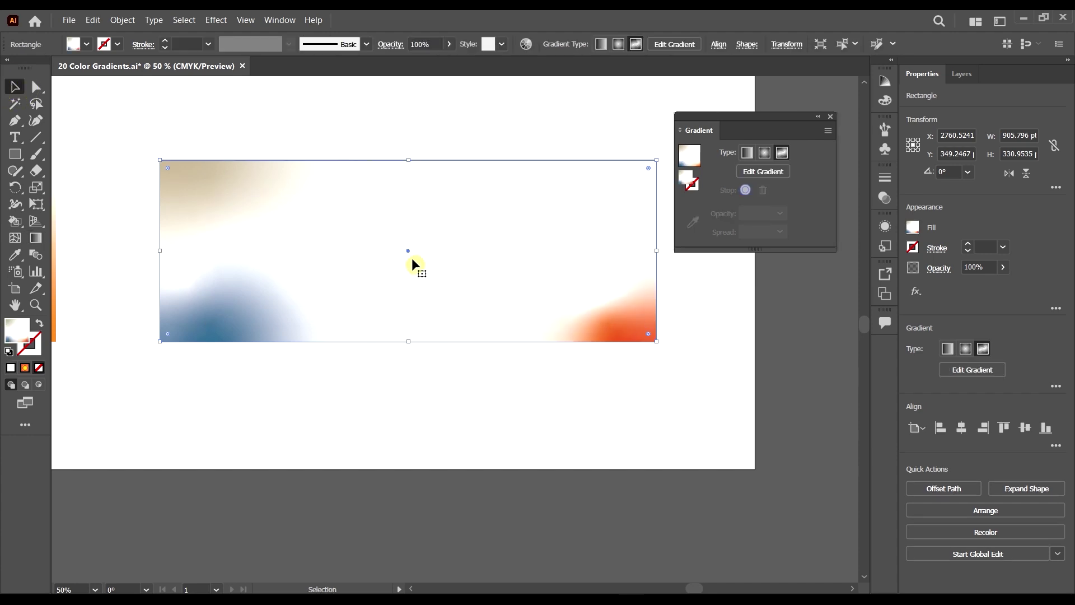
pyautogui.click(762, 171)
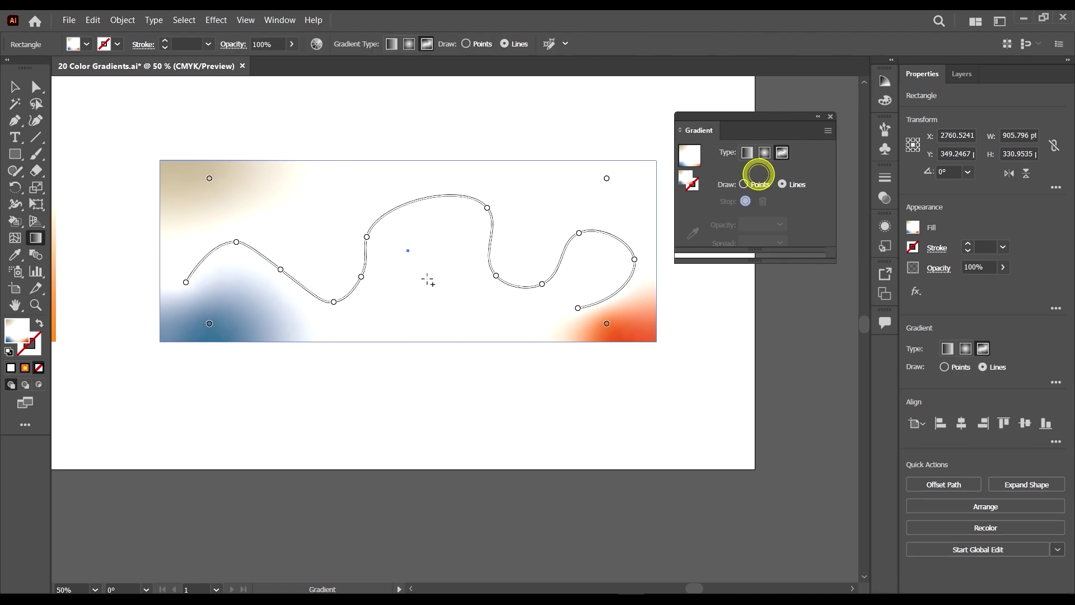
# Reshape the gradient line's first valley by moving its lowest stop slightly down-left and the stop starting the large arch slightly right
pyautogui.click(367, 238)
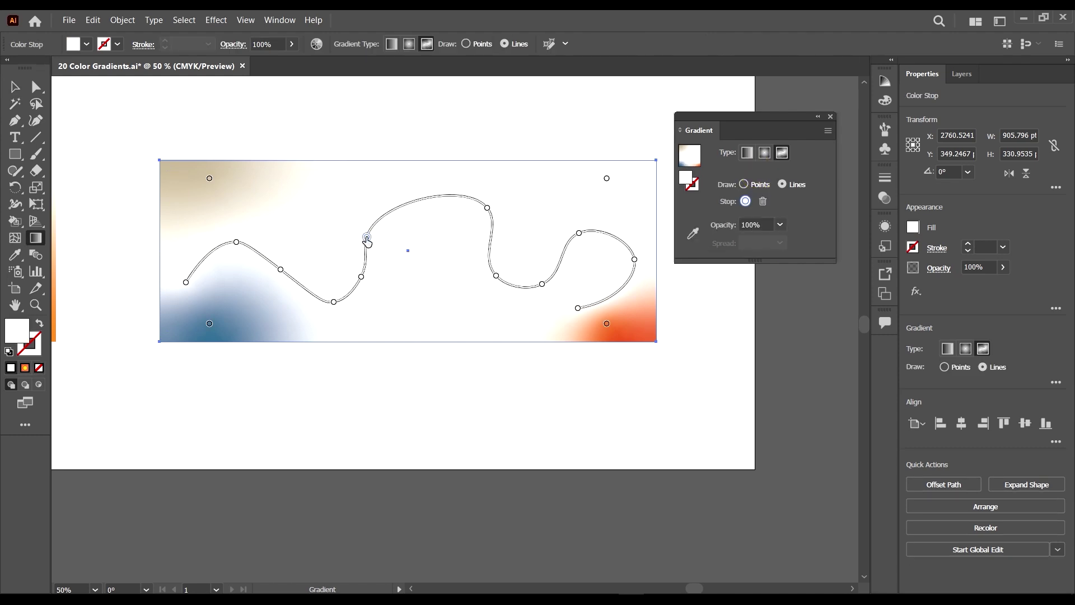
pyautogui.moveTo(367, 237); pyautogui.dragTo(390, 234)
pyautogui.moveTo(334, 302)
pyautogui.mouseDown()
pyautogui.moveTo(314, 318)
pyautogui.moveTo(325, 314)
pyautogui.mouseUp()
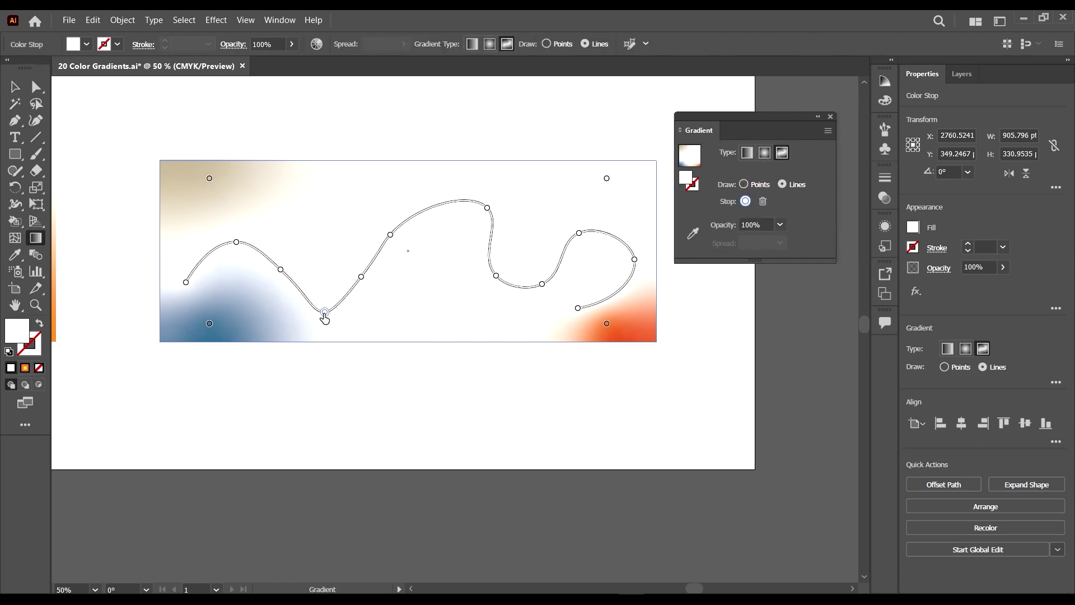
# Recolor the stop at the line's lowest point bright blue
pyautogui.doubleClick(16, 331)
pyautogui.click(768, 280)
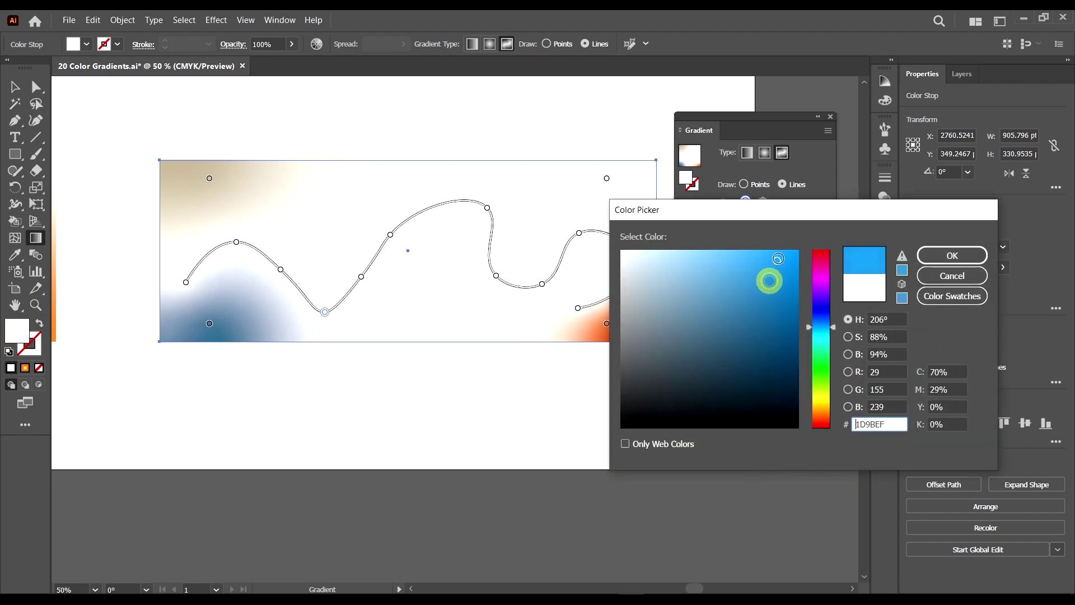
pyautogui.click(936, 258)
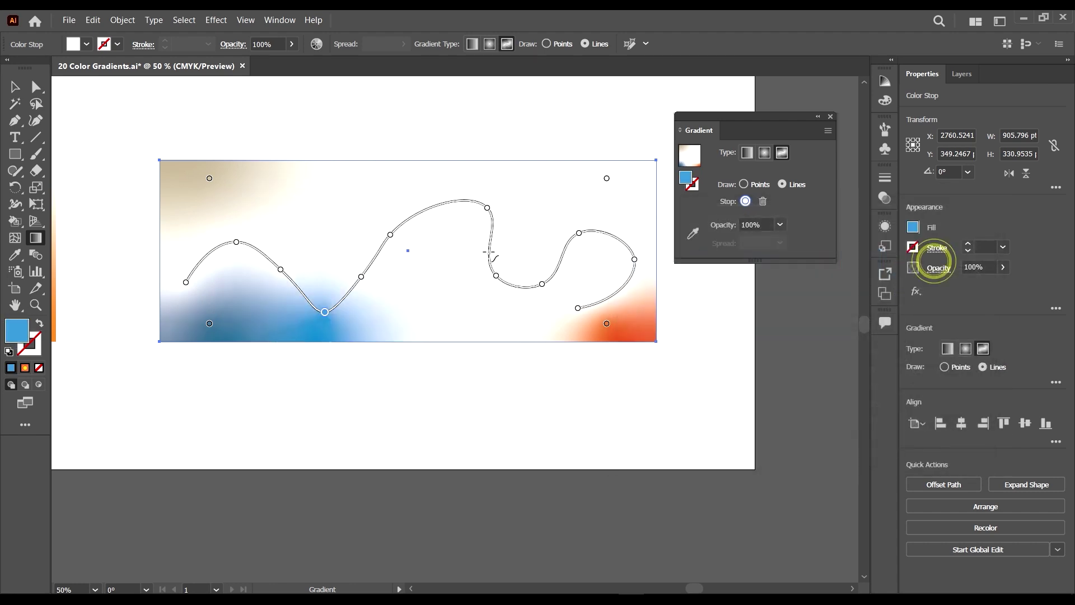
# Recolor the white stop at the right end of the large arch dark magenta, with 85% magenta plus added black
pyautogui.doubleClick(487, 209)
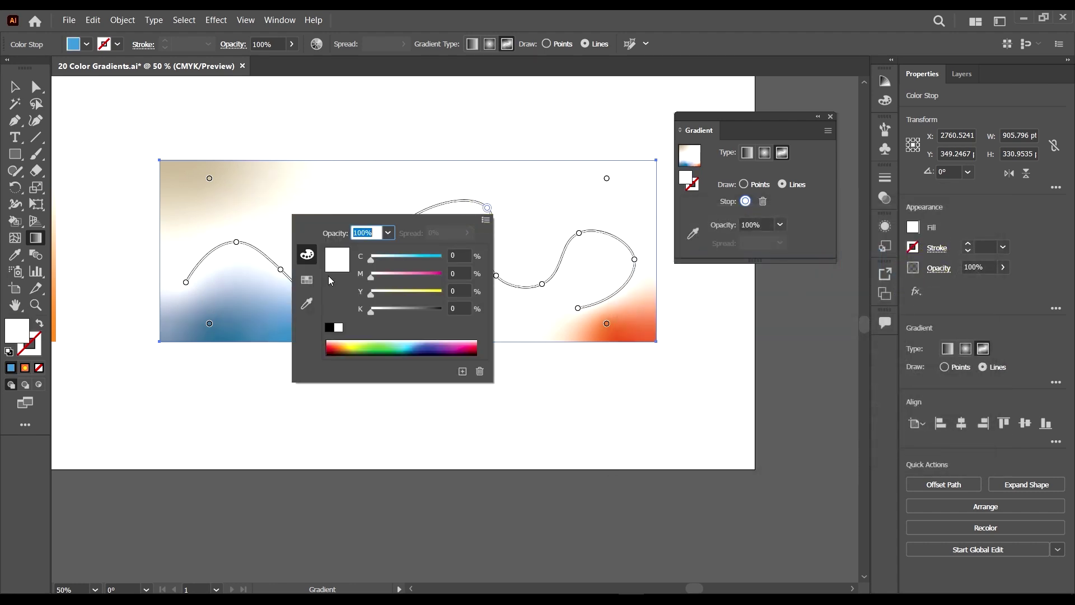
pyautogui.click(431, 273)
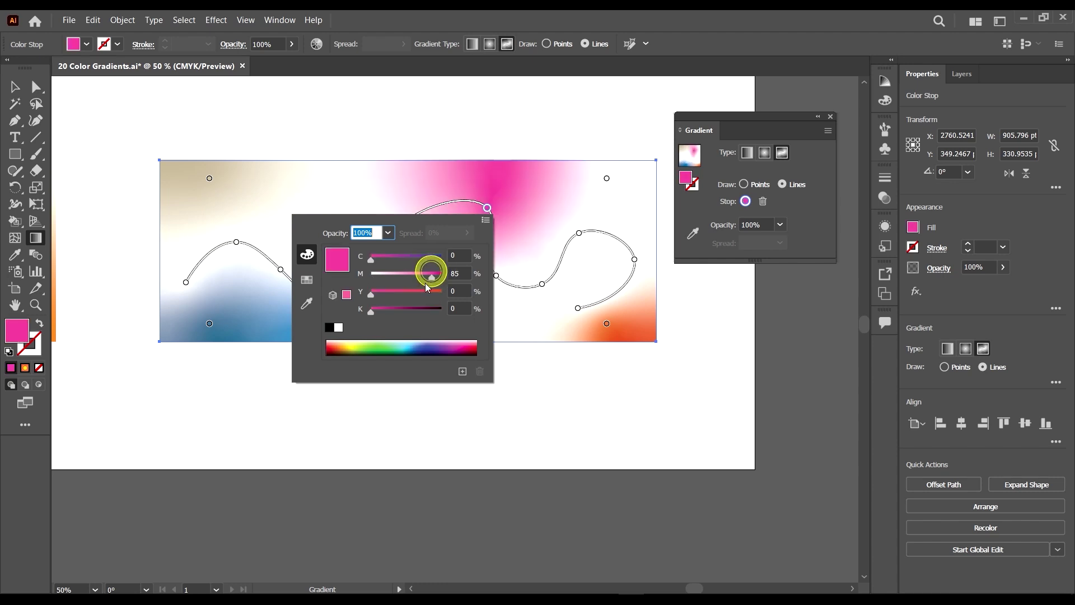
pyautogui.click(407, 308)
pyautogui.click(688, 15)
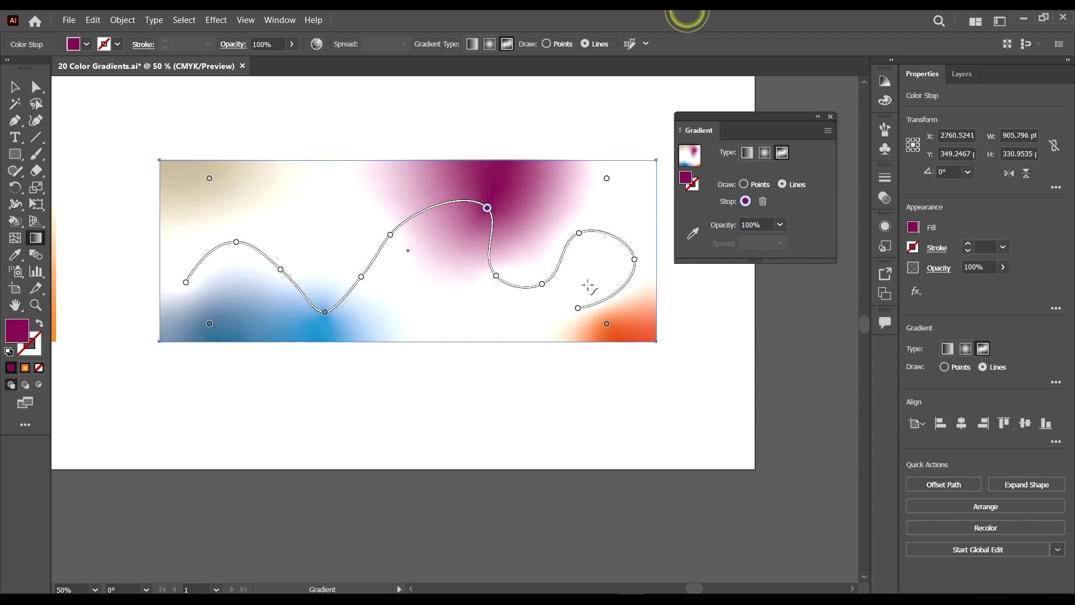
# Nudge the dark magenta stop and the bright blue valley stop slightly to the left
pyautogui.moveTo(488, 208); pyautogui.dragTo(477, 207)
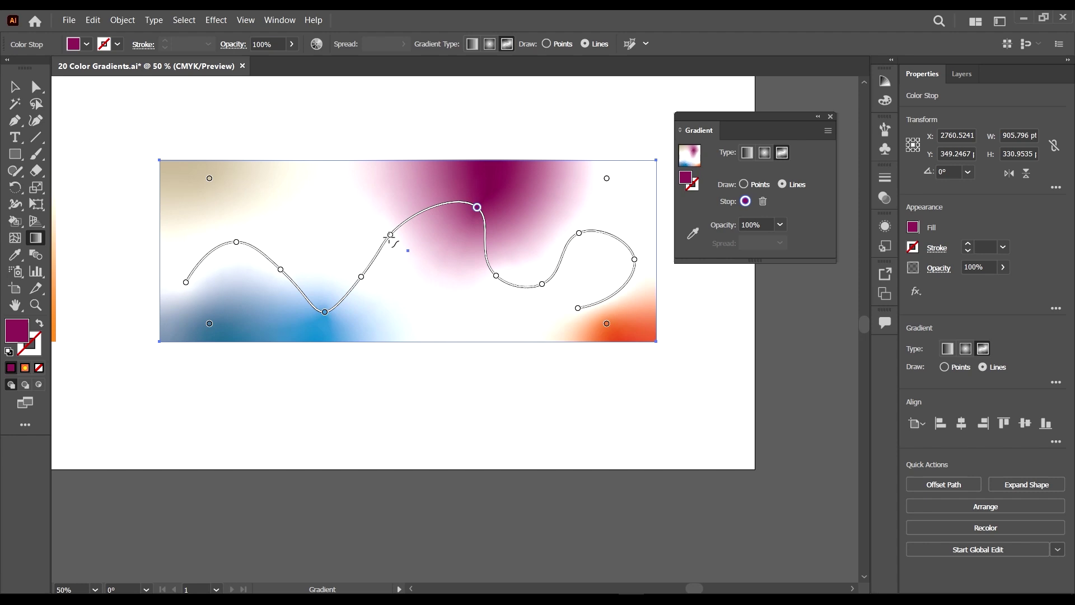
pyautogui.scroll(2, 353, 283)
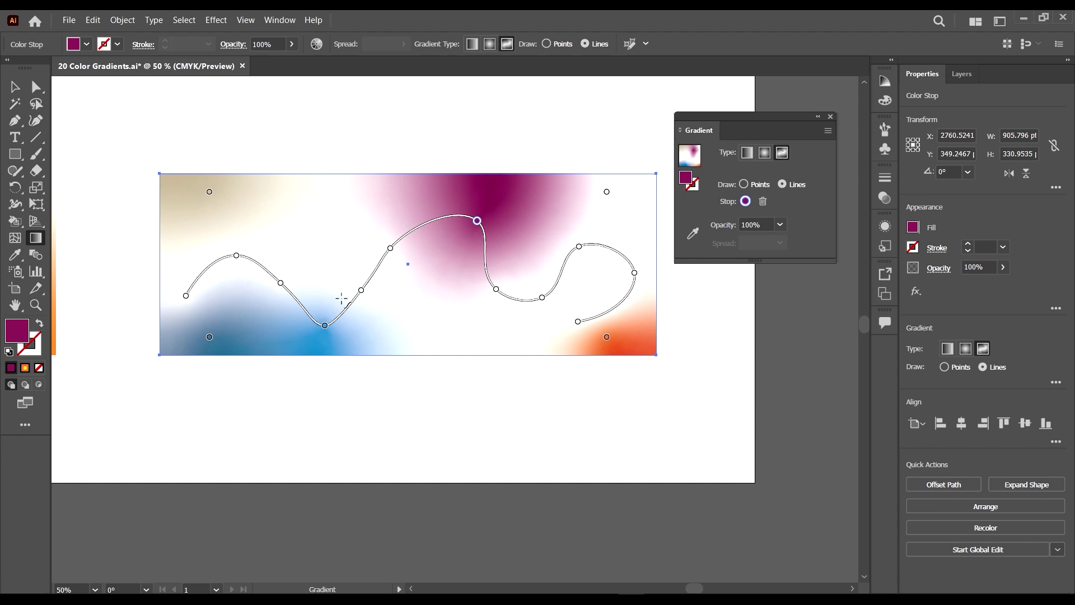
pyautogui.moveTo(326, 339); pyautogui.dragTo(322, 338)
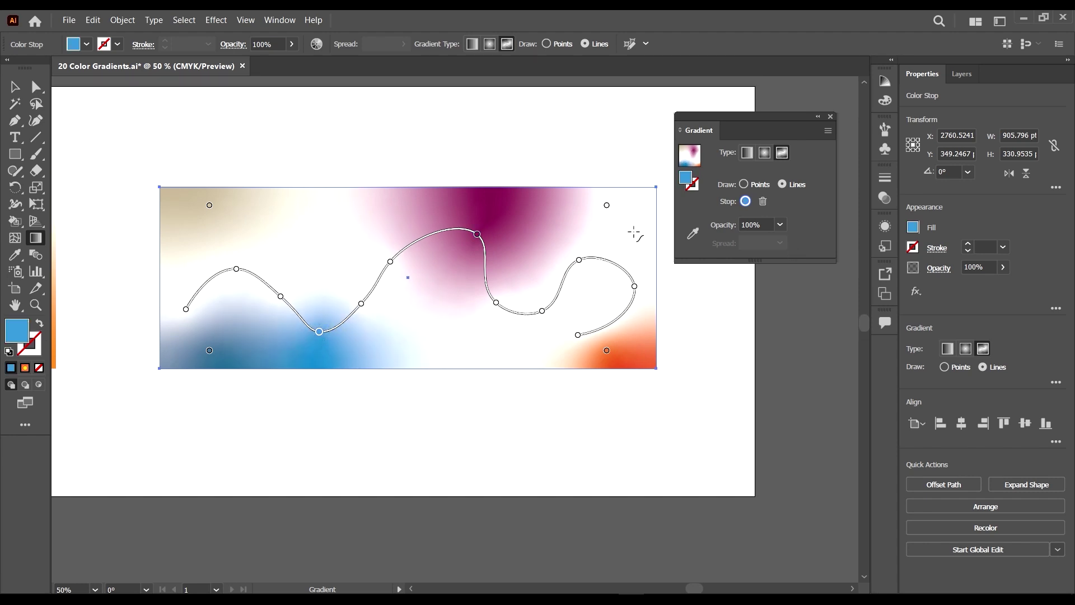
# Recolor the line's rightmost stop deep indigo, C 96.47%, M 100%, Y 18.82%, K 24.71%
pyautogui.doubleClick(635, 288)
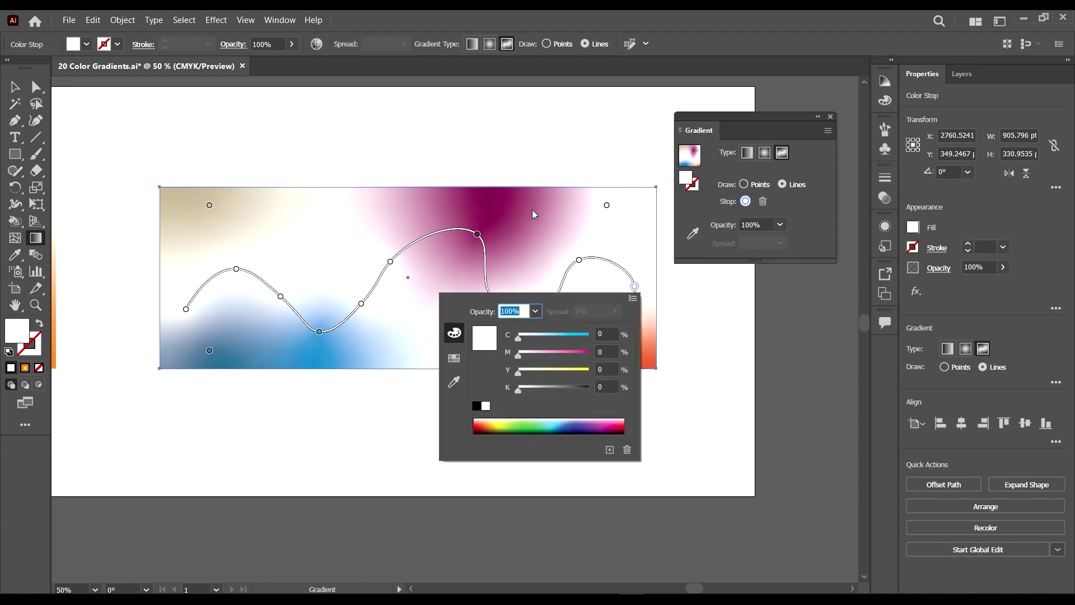
pyautogui.click(585, 429)
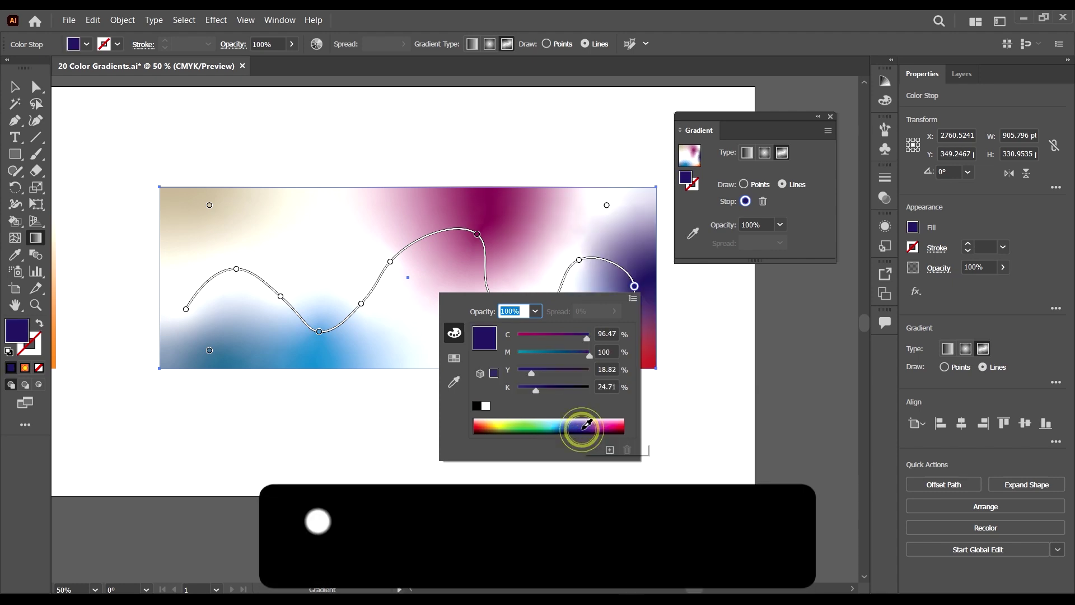
pyautogui.click(487, 292)
# Reshape the wavy line by moving the dark magenta stop down-left and adjusting three white stops, raising the first crest
pyautogui.scroll(2, 487, 292)
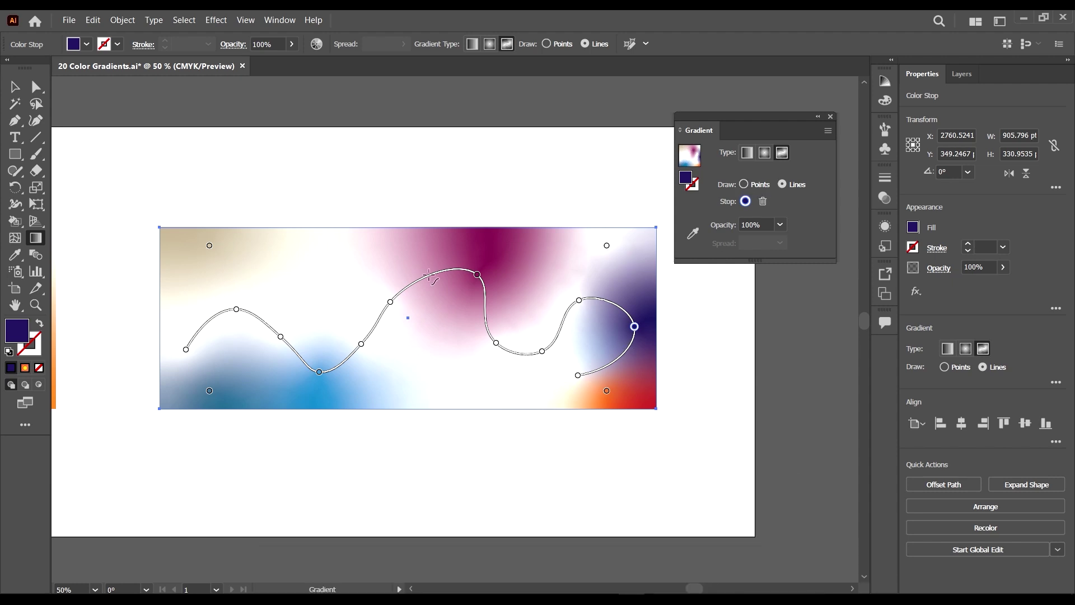
pyautogui.moveTo(478, 276); pyautogui.dragTo(454, 285)
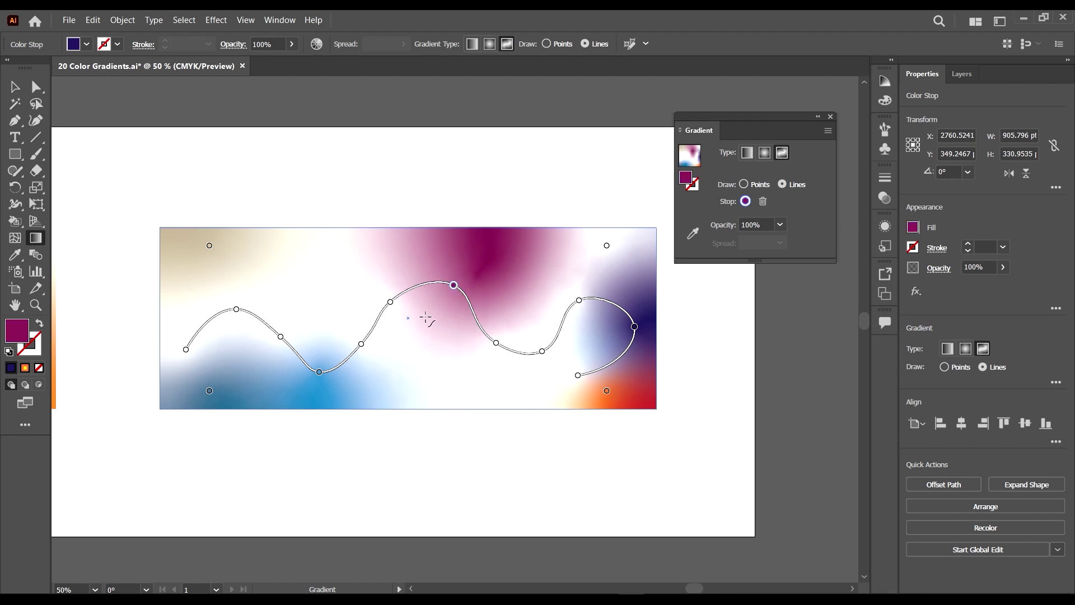
pyautogui.moveTo(394, 302); pyautogui.dragTo(402, 315)
pyautogui.moveTo(281, 337)
pyautogui.mouseDown()
pyautogui.moveTo(263, 343)
pyautogui.moveTo(275, 353)
pyautogui.mouseUp()
pyautogui.moveTo(236, 310); pyautogui.dragTo(230, 292)
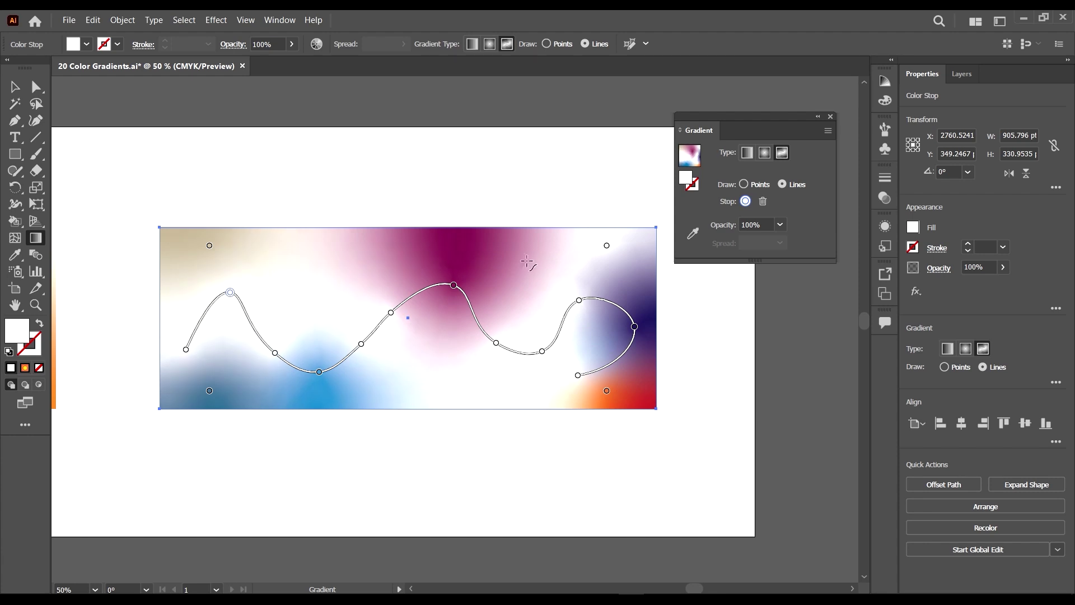
# Recolor the stop on the line's first crest purple with a hue of 288°
pyautogui.doubleClick(24, 340)
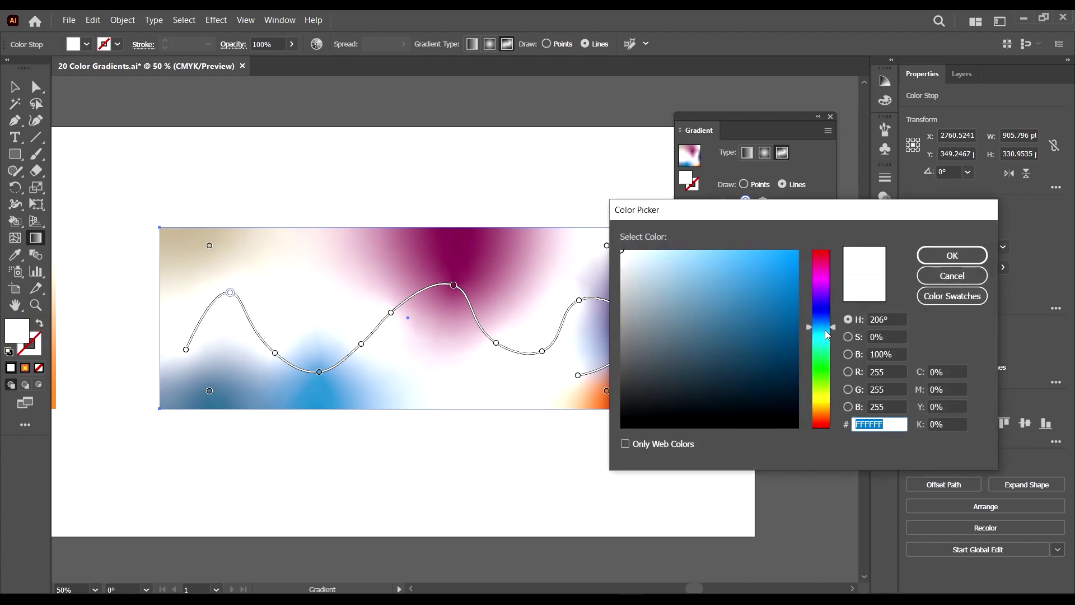
pyautogui.moveTo(827, 334); pyautogui.dragTo(826, 285)
pyautogui.click(746, 300)
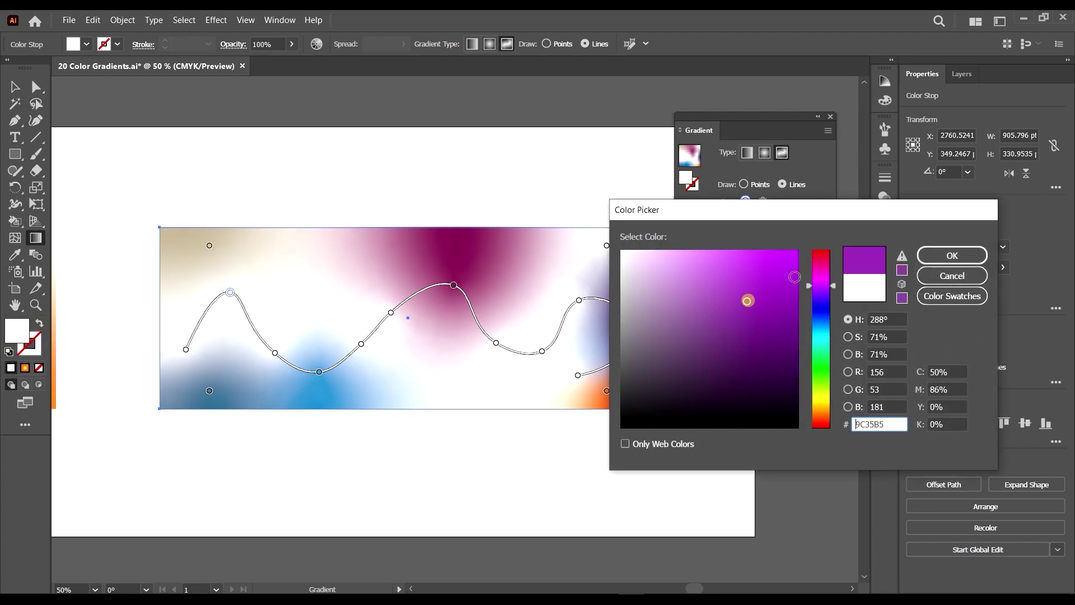
pyautogui.click(950, 254)
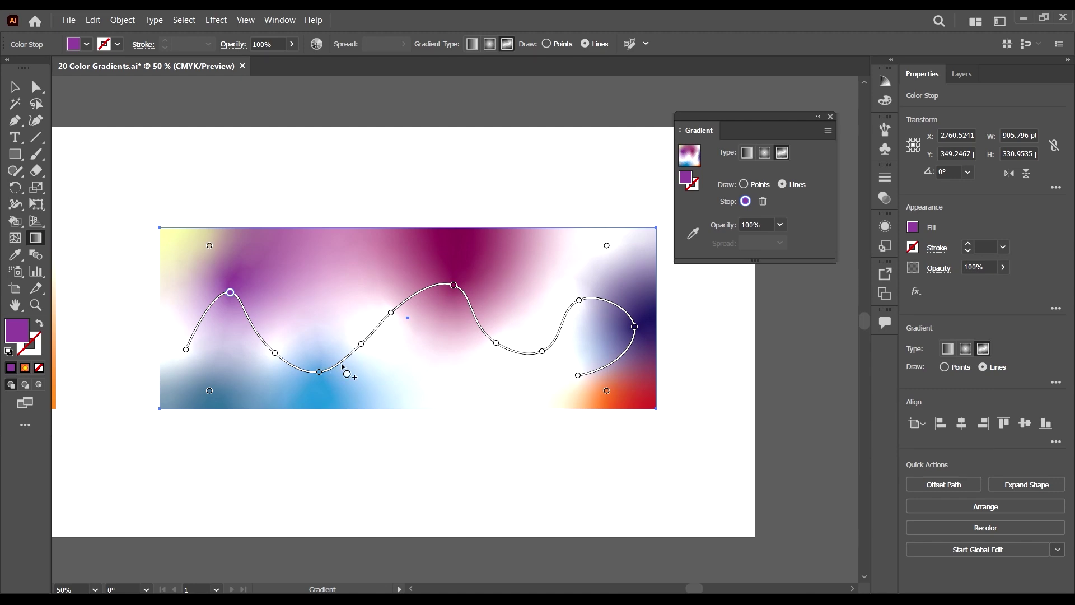
# Recolor the white stop just before the dark magenta crest crimson pink, with M 93.73% and Y 47.06%
pyautogui.doubleClick(392, 313)
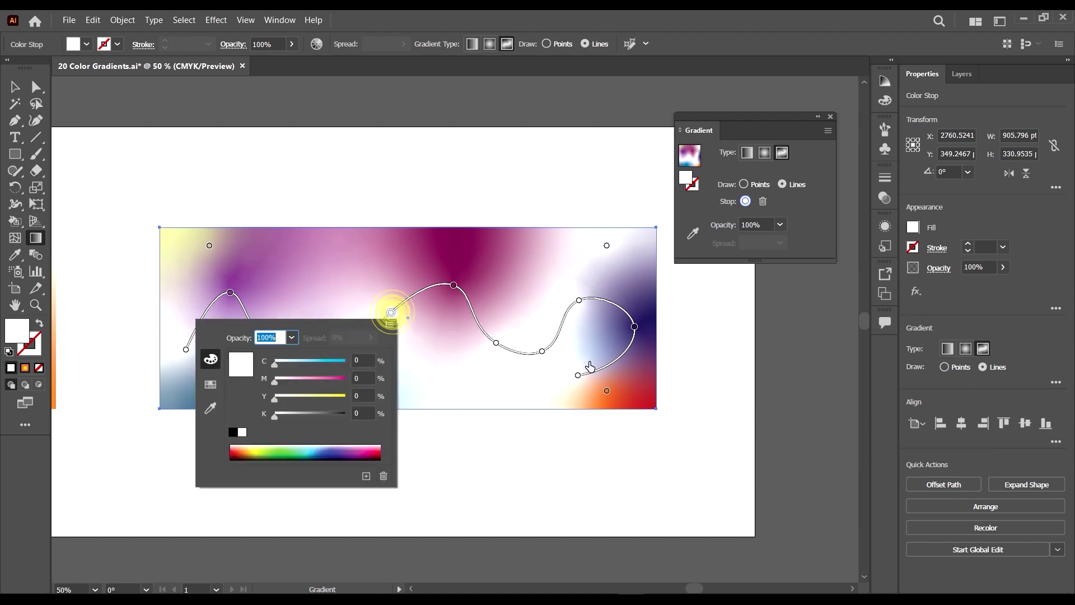
pyautogui.click(375, 448)
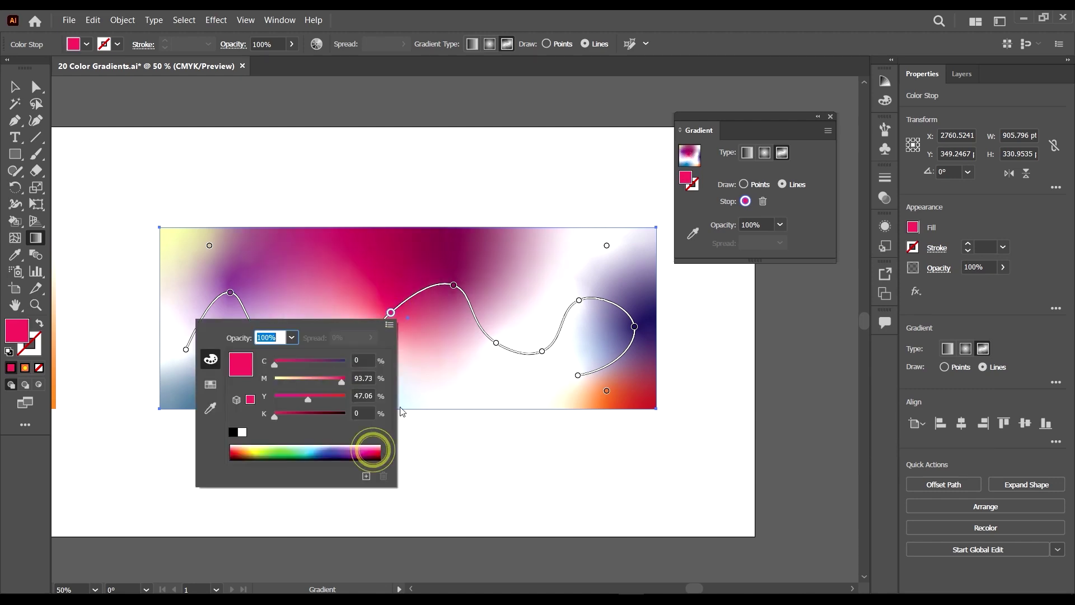
pyautogui.click(573, 17)
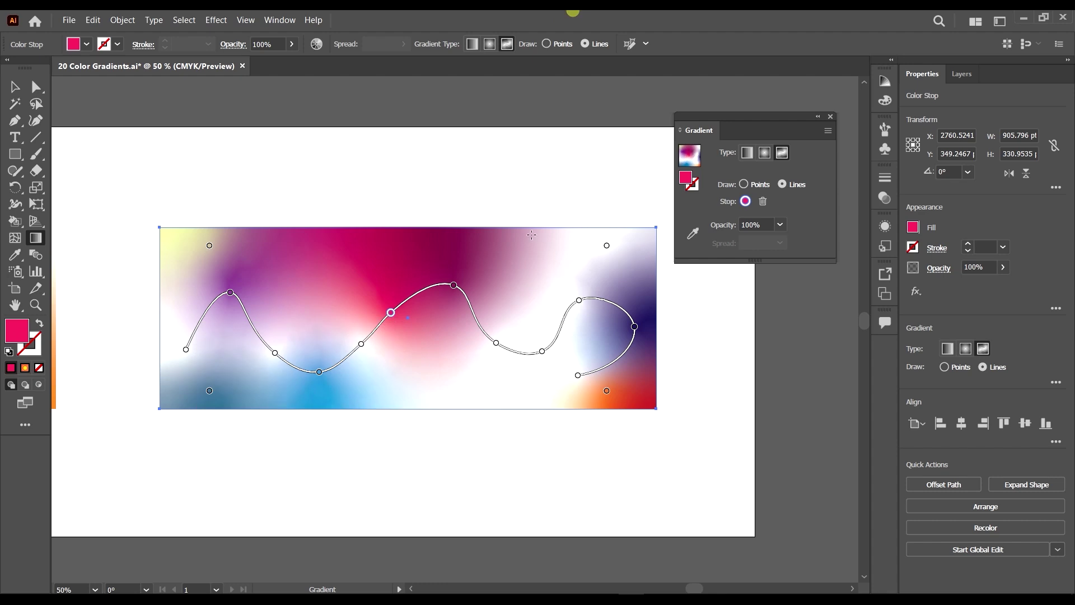
# Set the beige upper-left corner point's magenta to 80%, and end the new line started from it
pyautogui.doubleClick(210, 245)
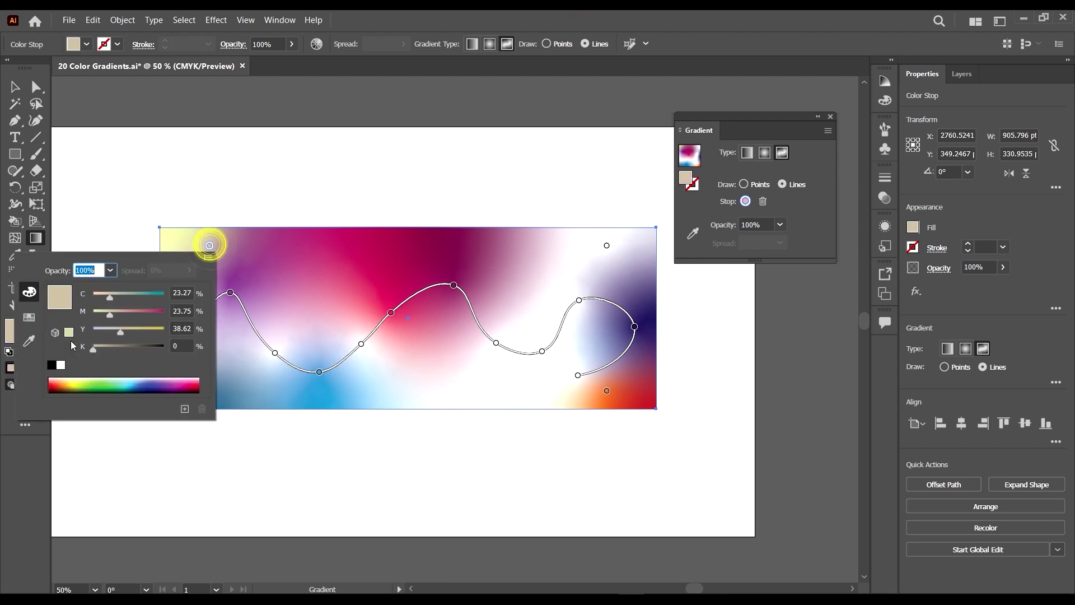
pyautogui.click(150, 312)
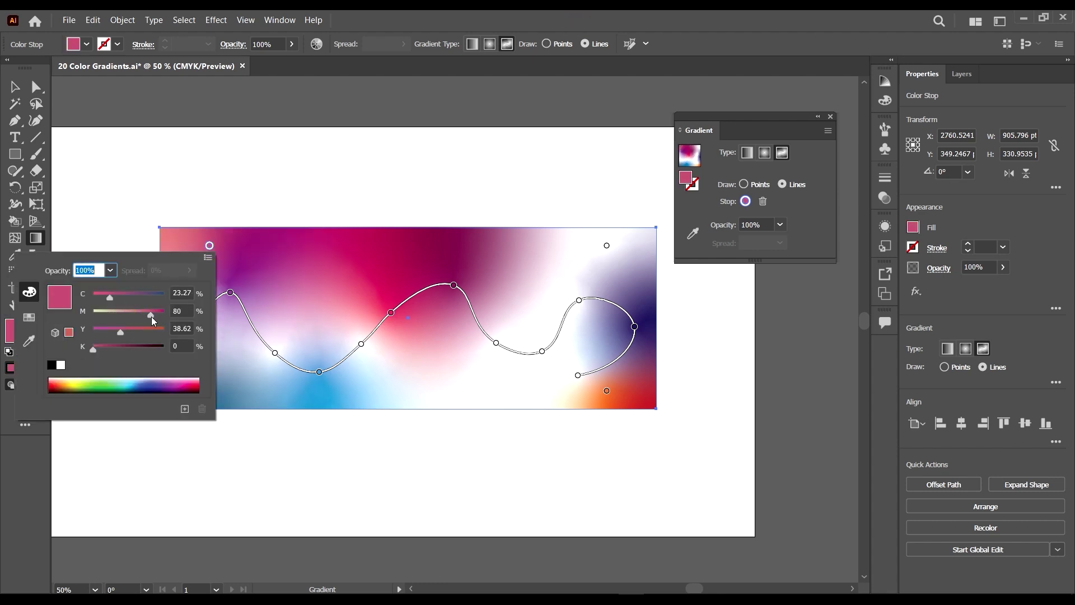
pyautogui.click(597, 13)
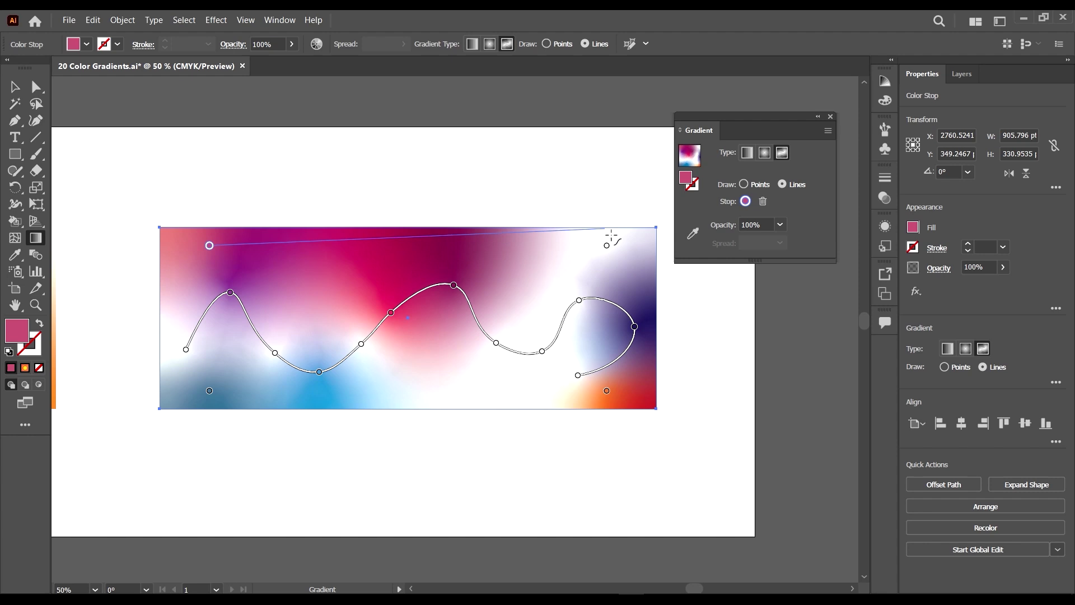
pyautogui.press('Escape')
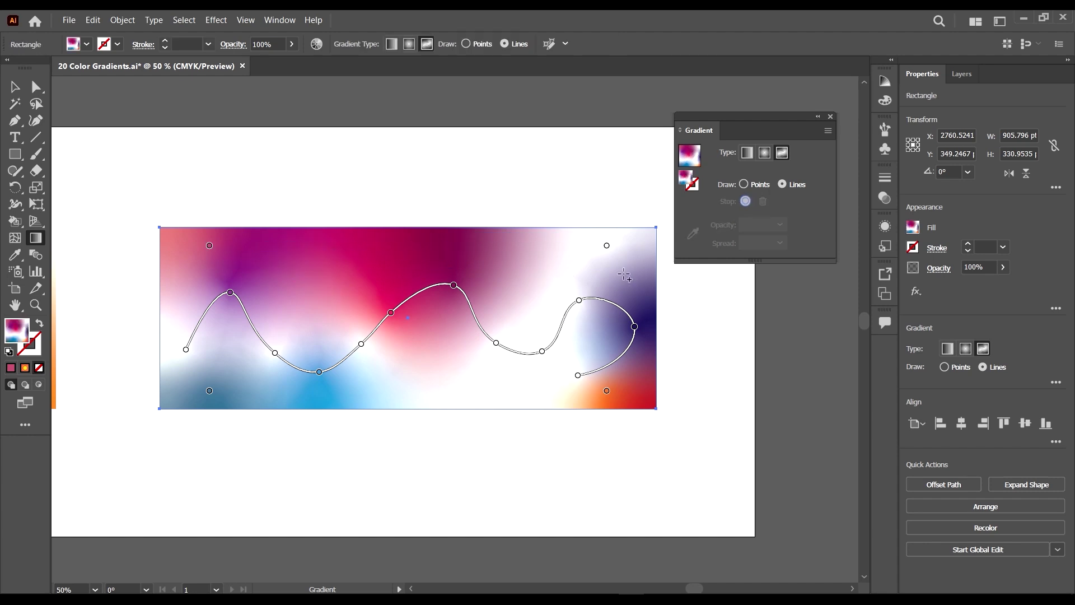
# Recolor the white upper-right corner point blue, #256EA0
pyautogui.click(606, 246)
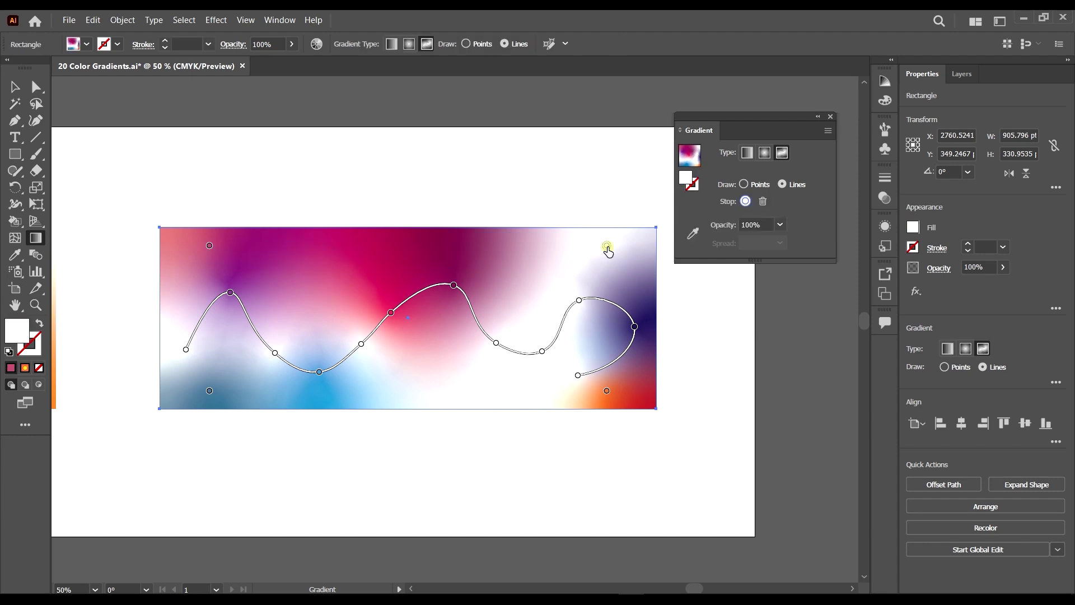
pyautogui.doubleClick(13, 339)
pyautogui.write('256EA0')
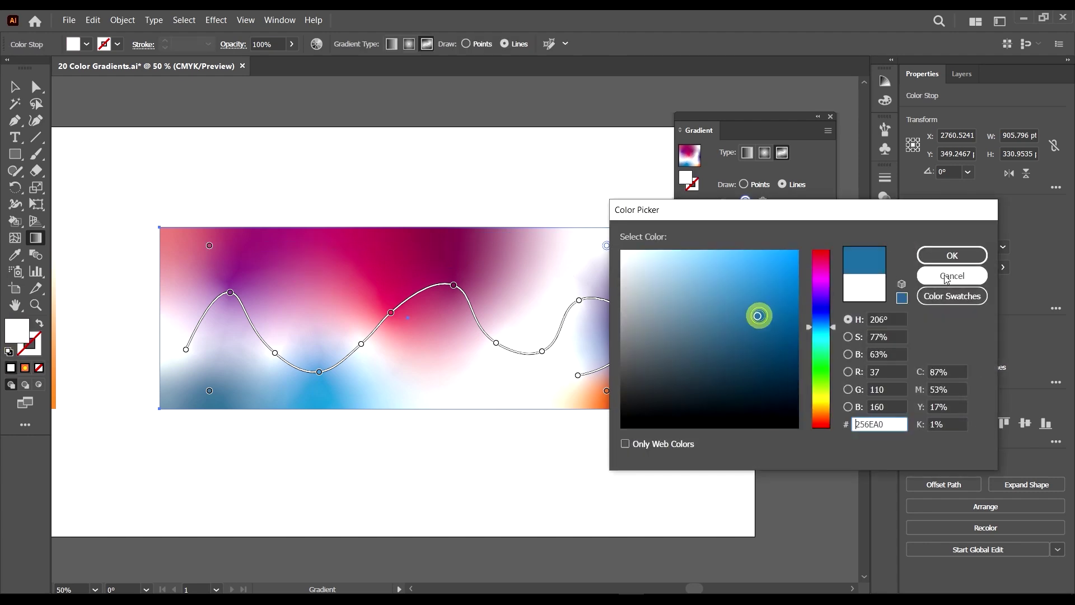
pyautogui.click(952, 255)
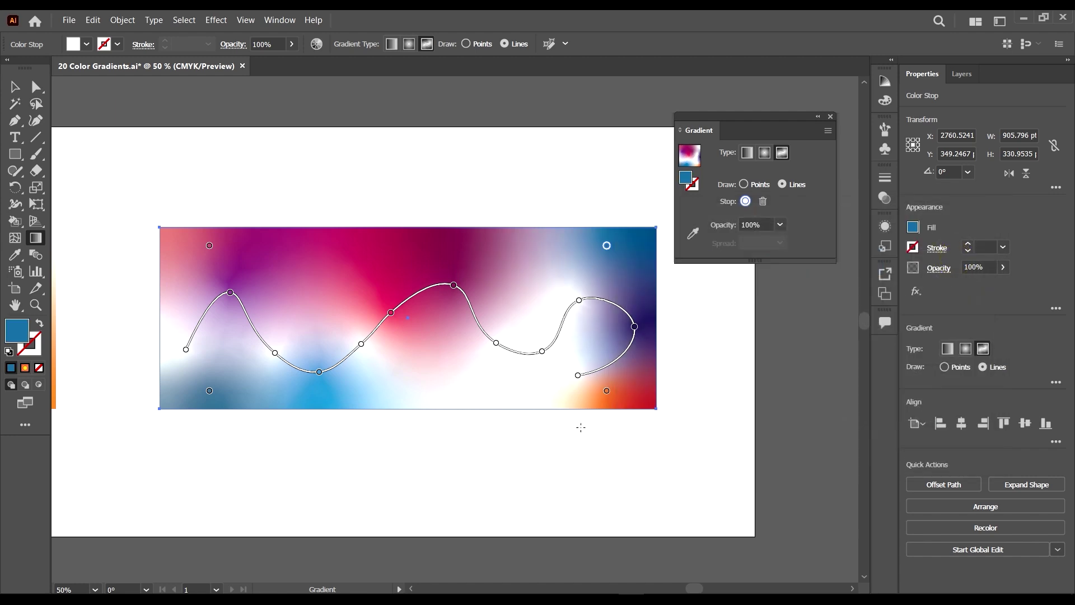
# Reshape the line's second valley by lowering its first white stop and raising its second, and deselect the rectangle
pyautogui.click(576, 376)
pyautogui.click(671, 329)
pyautogui.moveTo(543, 352); pyautogui.dragTo(529, 321)
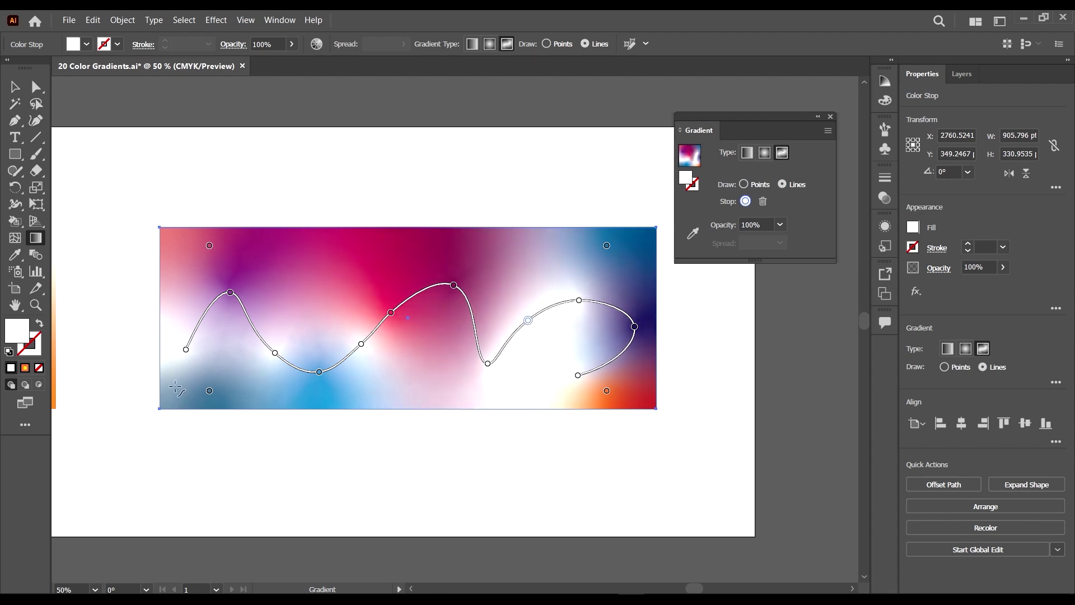
pyautogui.scroll(-2, 345, 330)
pyautogui.scroll(1, 291, 299)
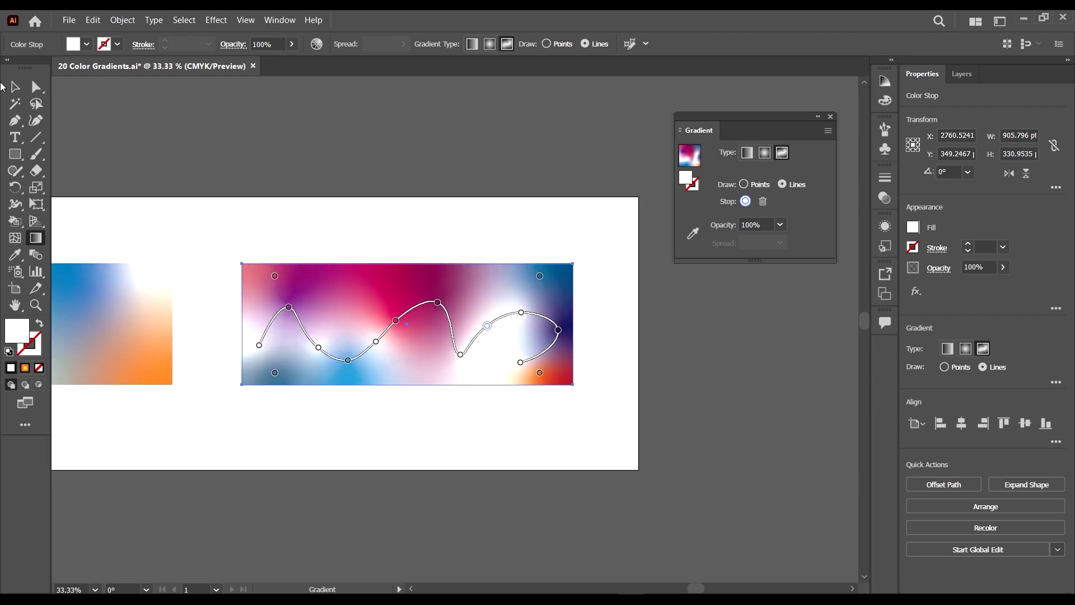
pyautogui.click(11, 87)
pyautogui.click(378, 227)
# Examine the second freeform rectangle's blended colors up close and alongside the other gradient samples
pyautogui.scroll(-2, 619, 325)
pyautogui.scroll(2, 643, 356)
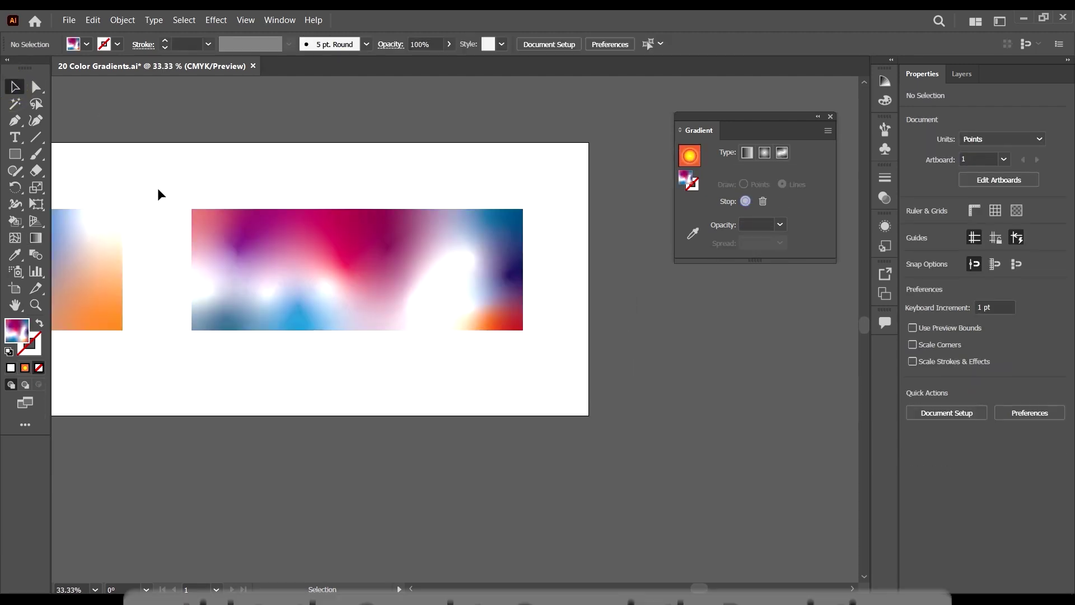
pyautogui.scroll(1, 158, 193)
pyautogui.hscroll(3, 304, 323)
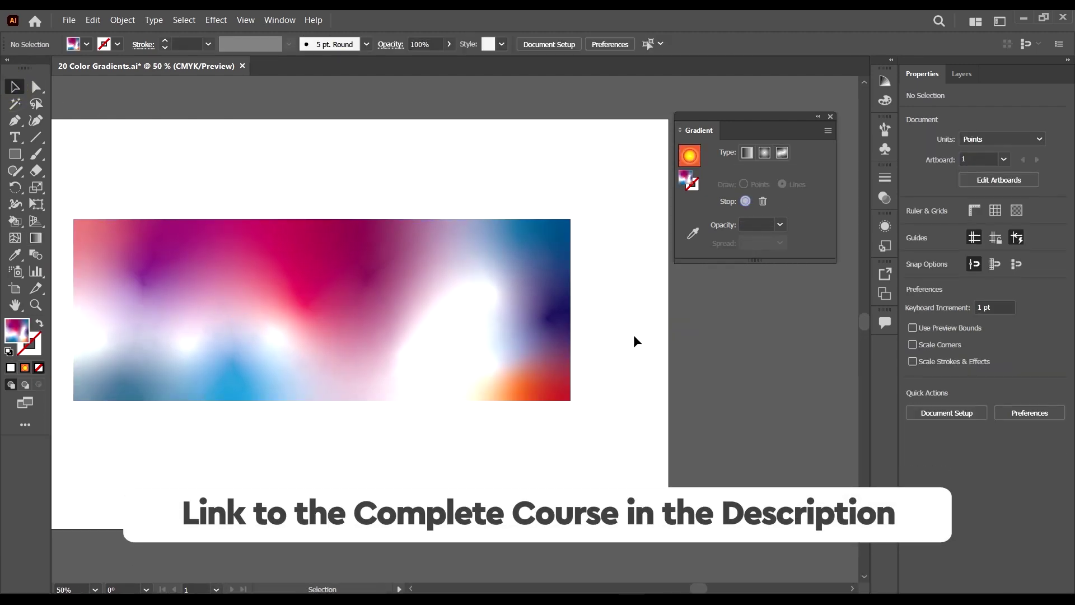
pyautogui.scroll(2, 298, 337)
pyautogui.hscroll(-3, 358, 405)
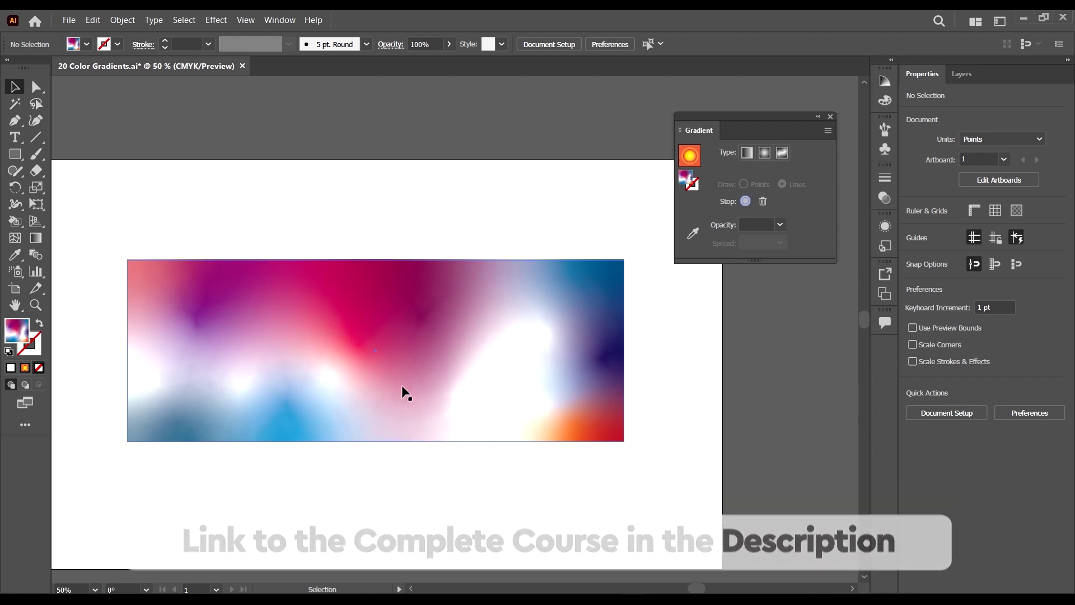
pyautogui.click(534, 343)
pyautogui.scroll(-5, 535, 343)
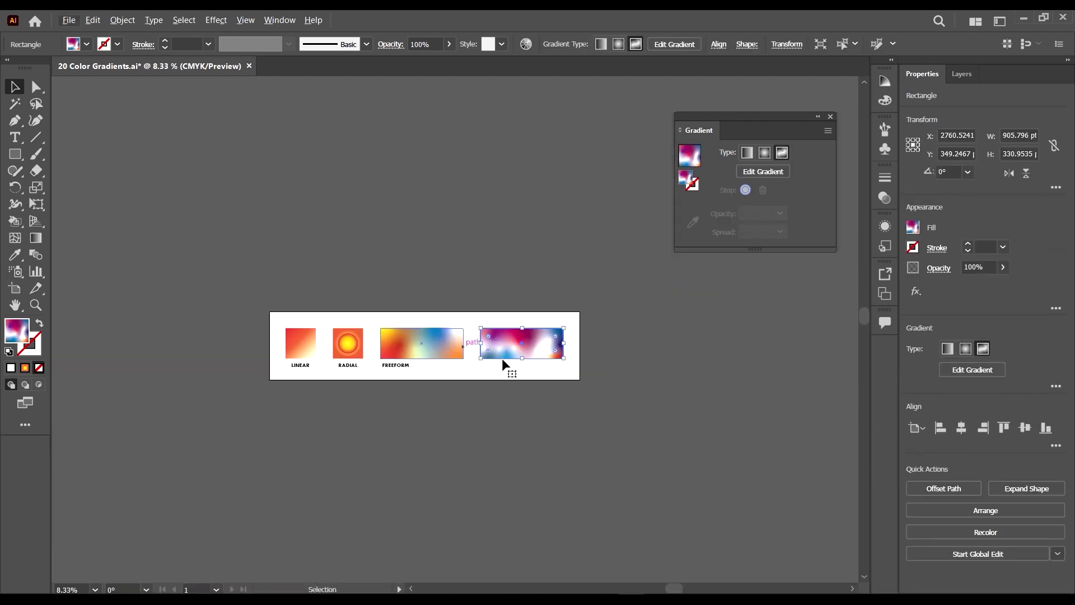
# Move the FREEFORM label horizontally to roughly the center beneath the first freeform rectangle
pyautogui.hotkey('ctrl', '=')
pyautogui.hotkey('ctrl', '=')
pyautogui.hotkey('ctrl', '=')
pyautogui.click(401, 451)
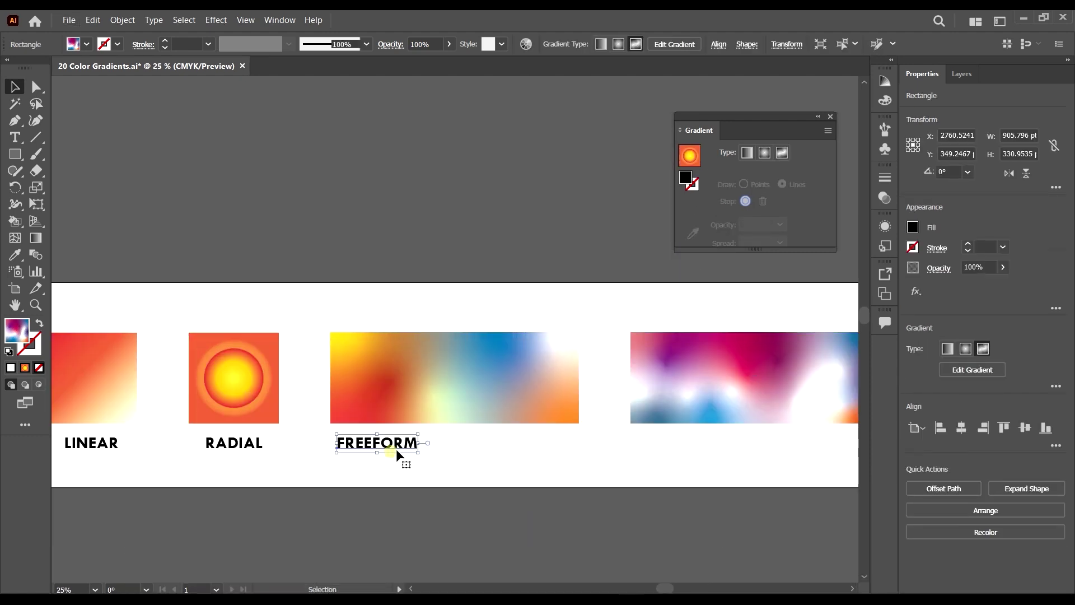
pyautogui.hscroll(2, 401, 451)
pyautogui.moveTo(343, 442); pyautogui.dragTo(416, 442)
# Duplicate the FREEFORM label beneath the second freeform rectangle, deselect it and fit the whole artboard in view
pyautogui.hscroll(6, 286, 448)
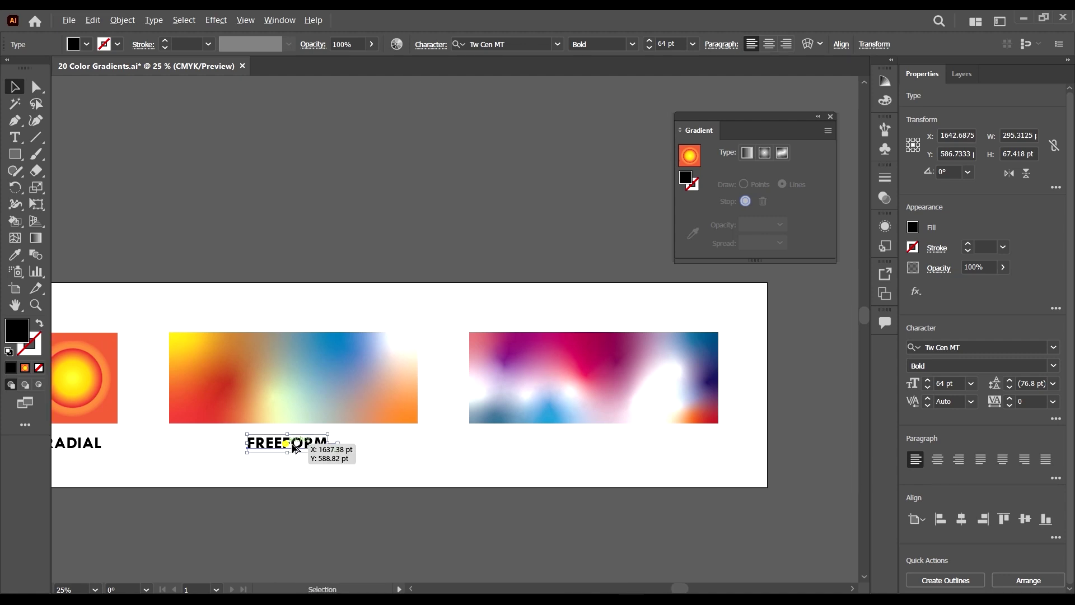
pyautogui.moveTo(289, 446); pyautogui.dragTo(599, 511)
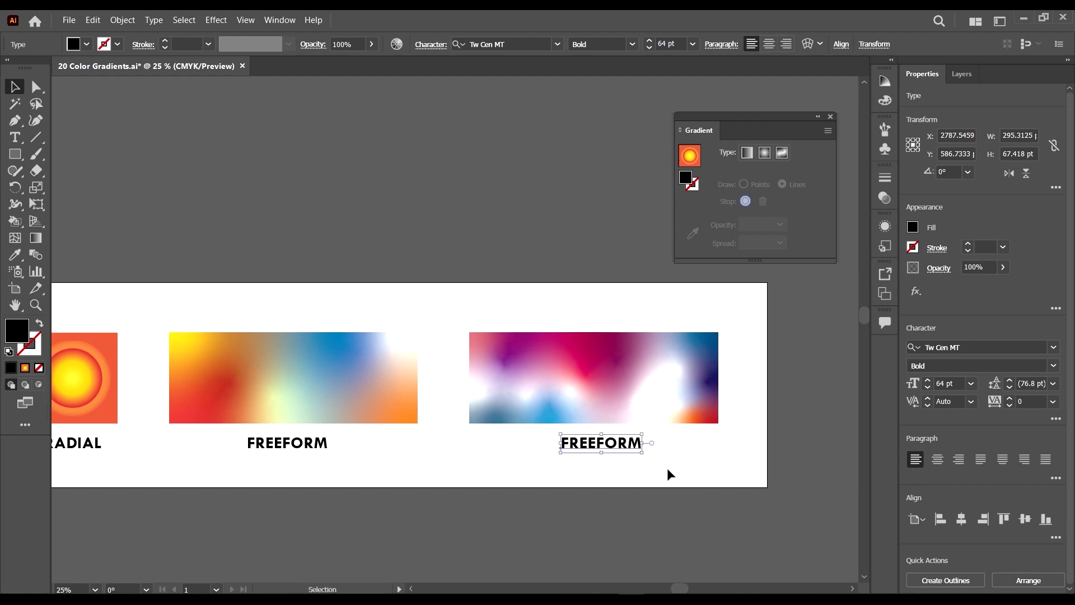
pyautogui.click(668, 470)
pyautogui.hotkey('ctrl', '0')
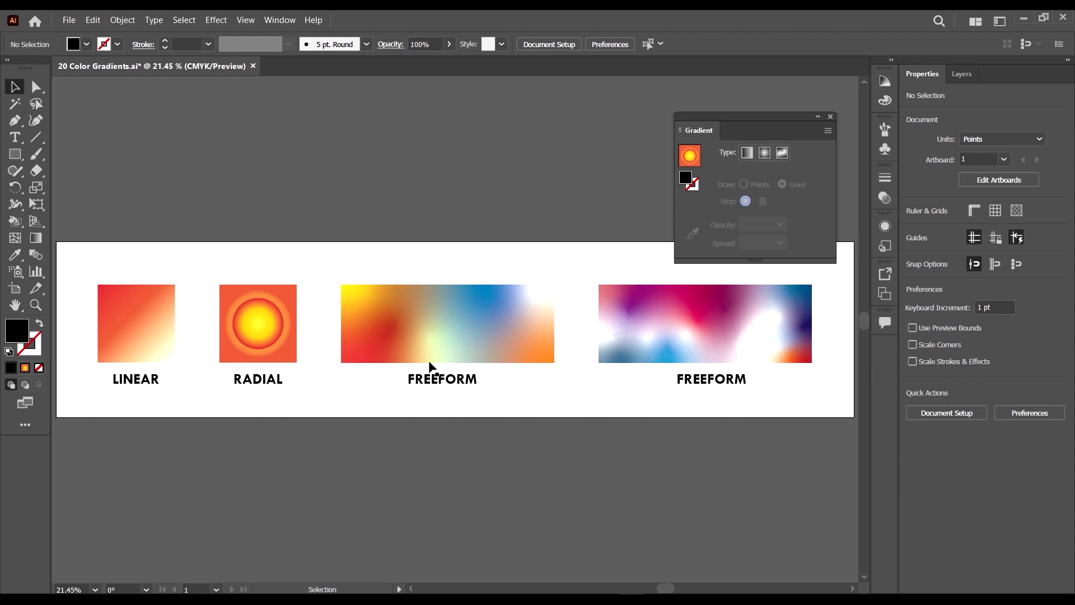
pyautogui.scroll(-2, 285, 374)
pyautogui.scroll(1, 234, 341)
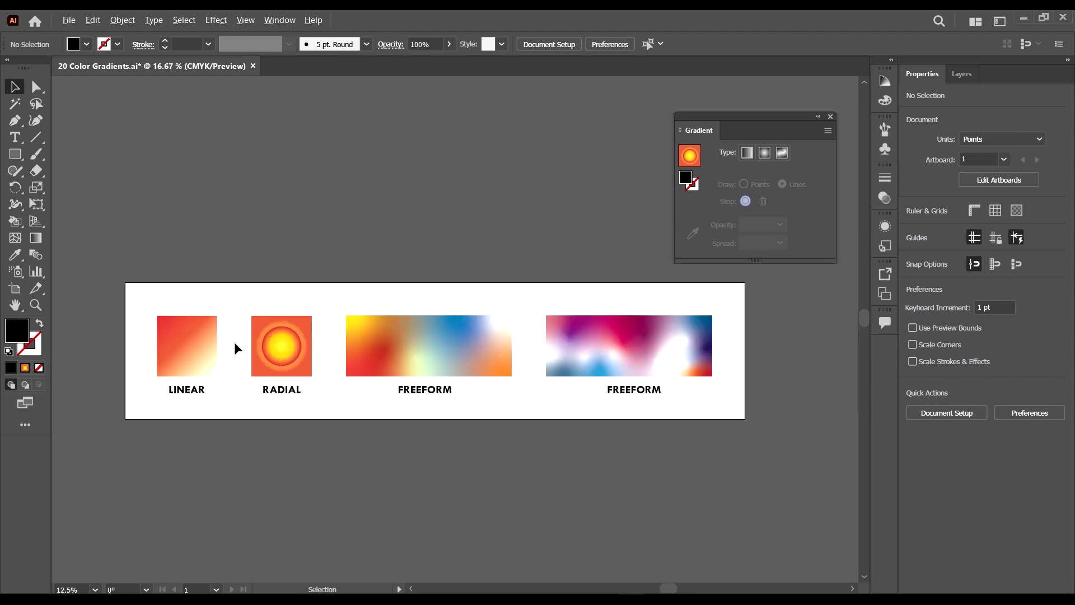
pyautogui.scroll(-1, 436, 346)
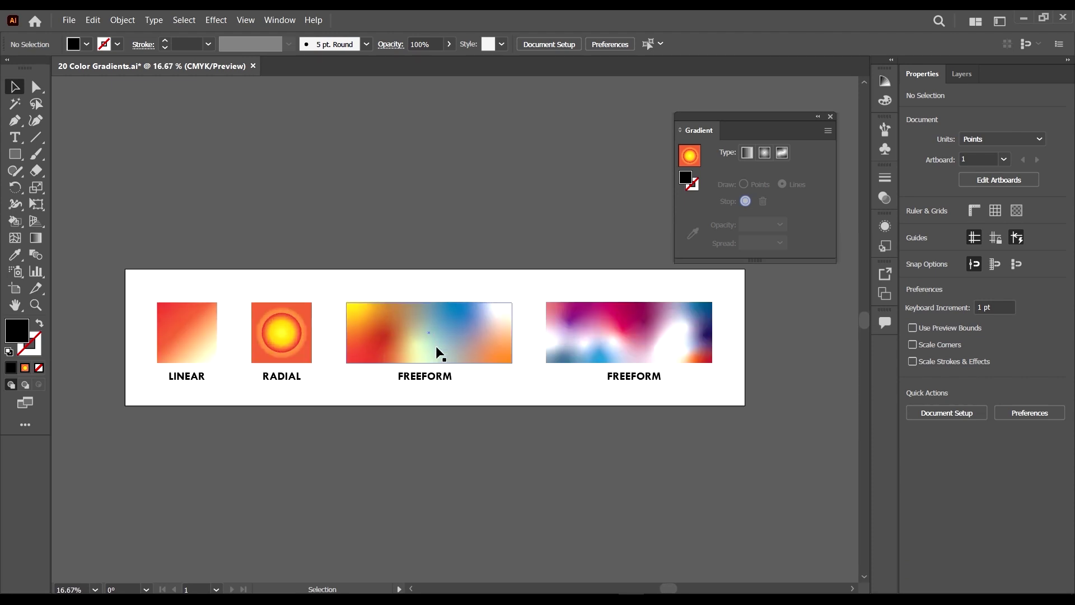